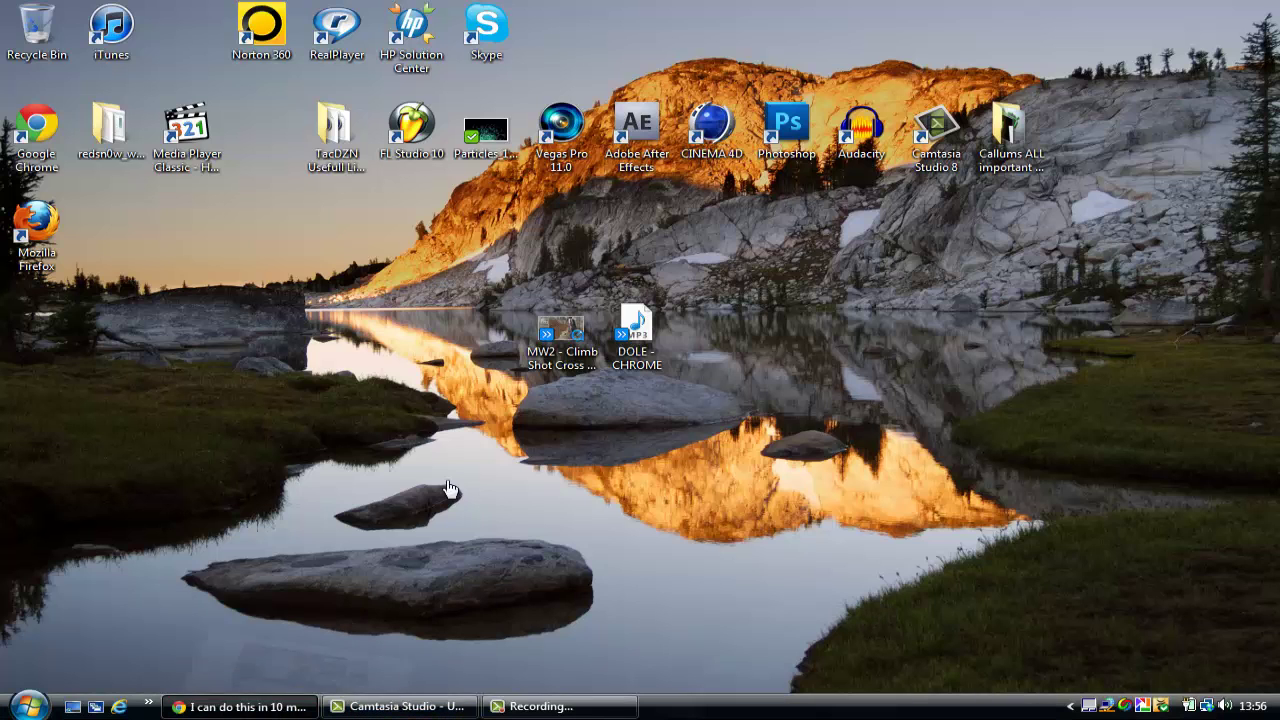
Step: Watch part of the example OCE video in Chrome, pausing it at 0:09, and minimize the browser
{"action": "left_click", "coordinate": [300, 707]}
{"action": "left_click", "coordinate": [257, 453]}
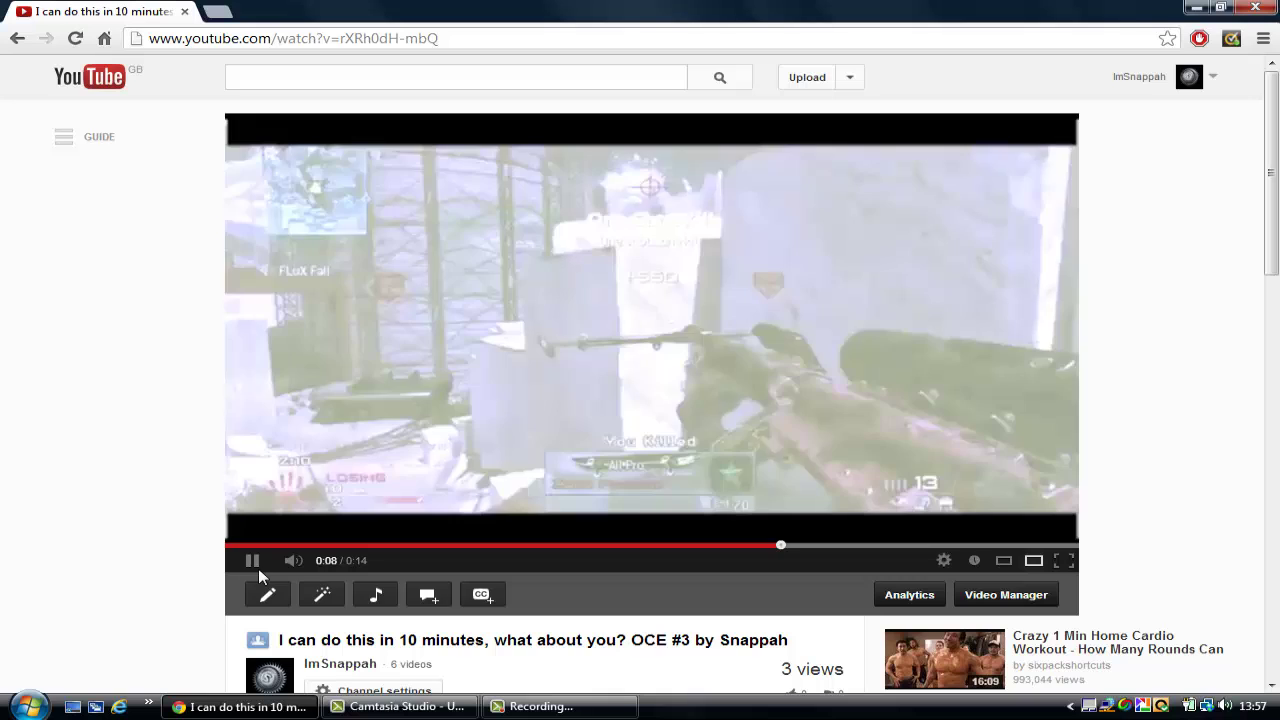
{"action": "left_click", "coordinate": [254, 561]}
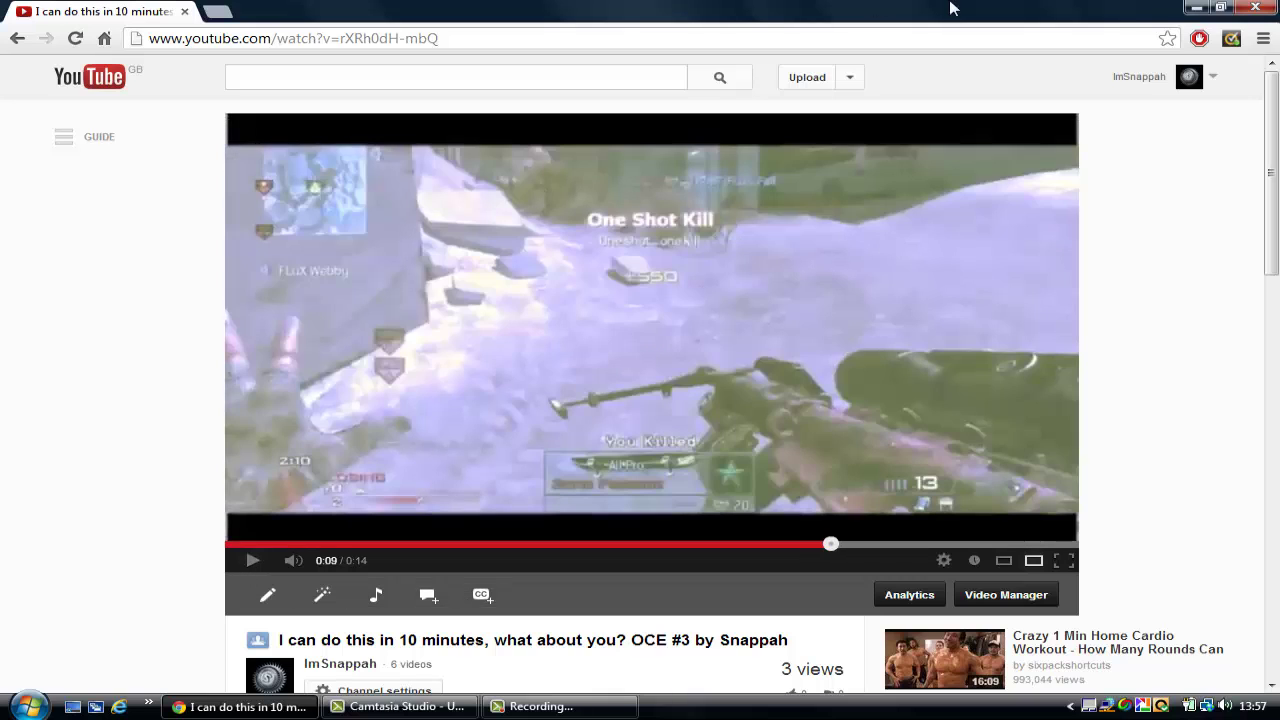
{"action": "left_click", "coordinate": [1196, 7]}
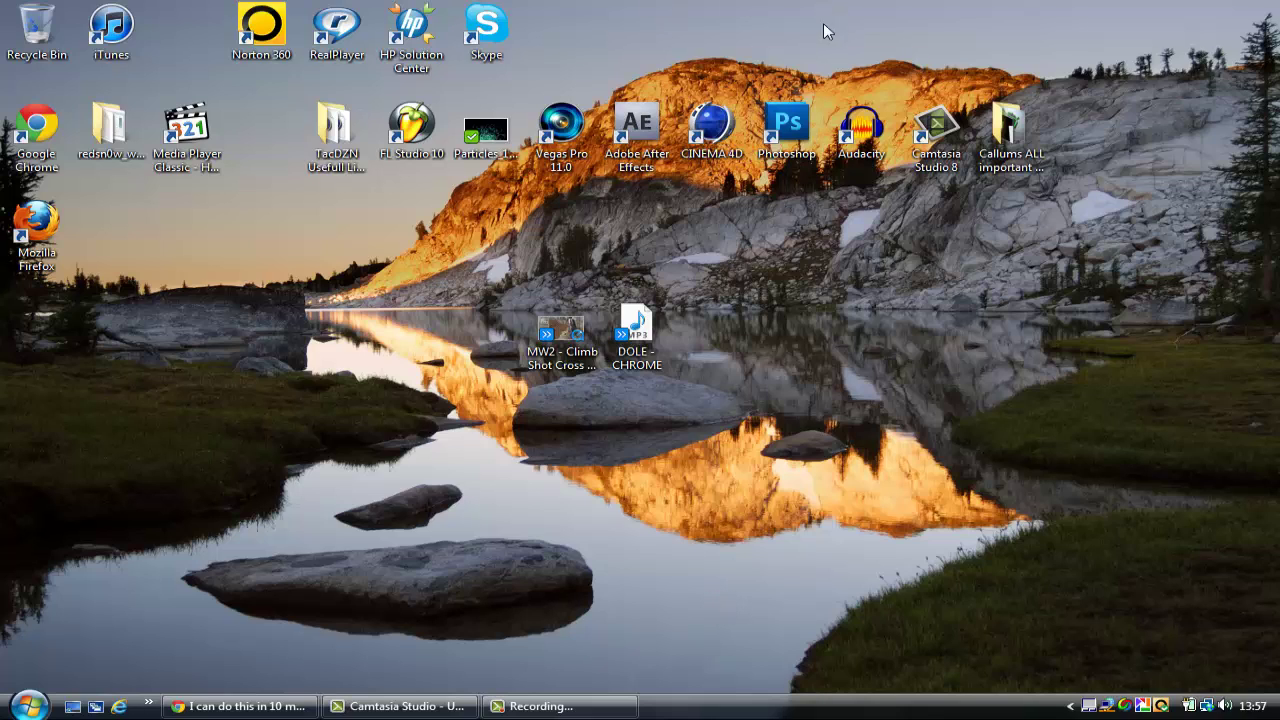
Step: Open Vegas Pro 11.0 from the desktop and cancel the Windows Installer
{"action": "double_click", "coordinate": [561, 125]}
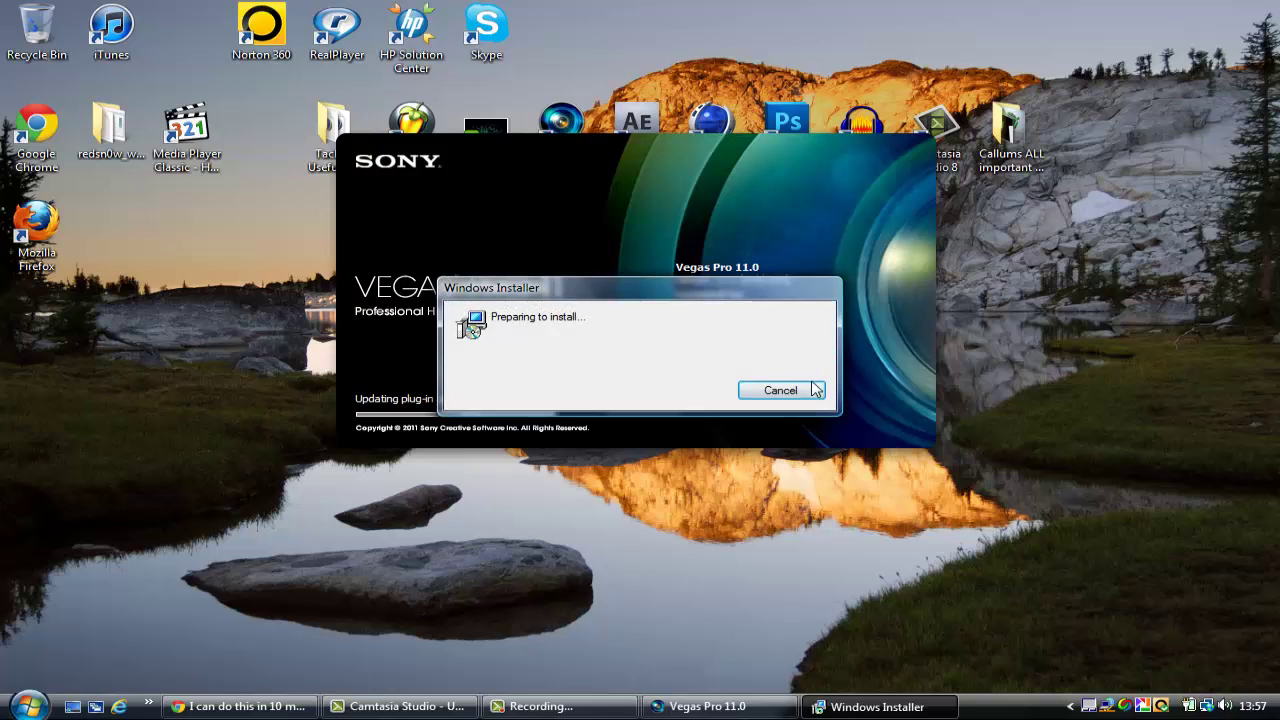
{"action": "left_click", "coordinate": [813, 390]}
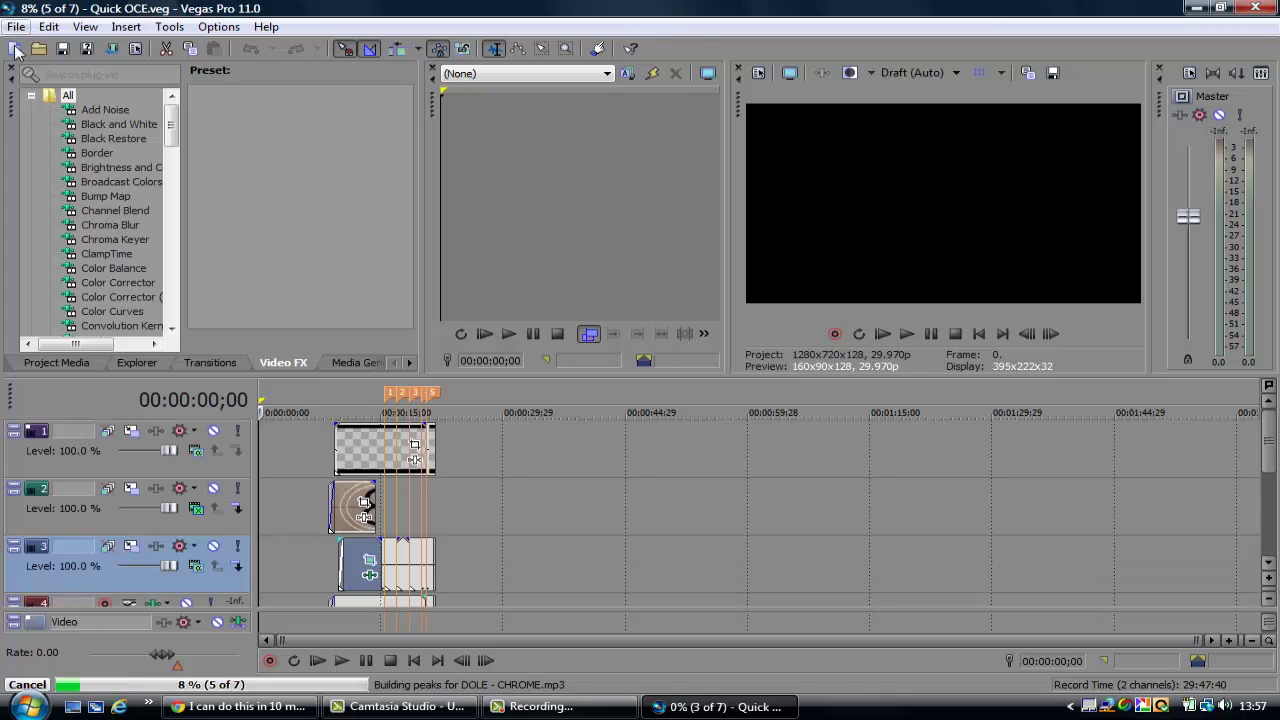
{"action": "left_click", "coordinate": [262, 436]}
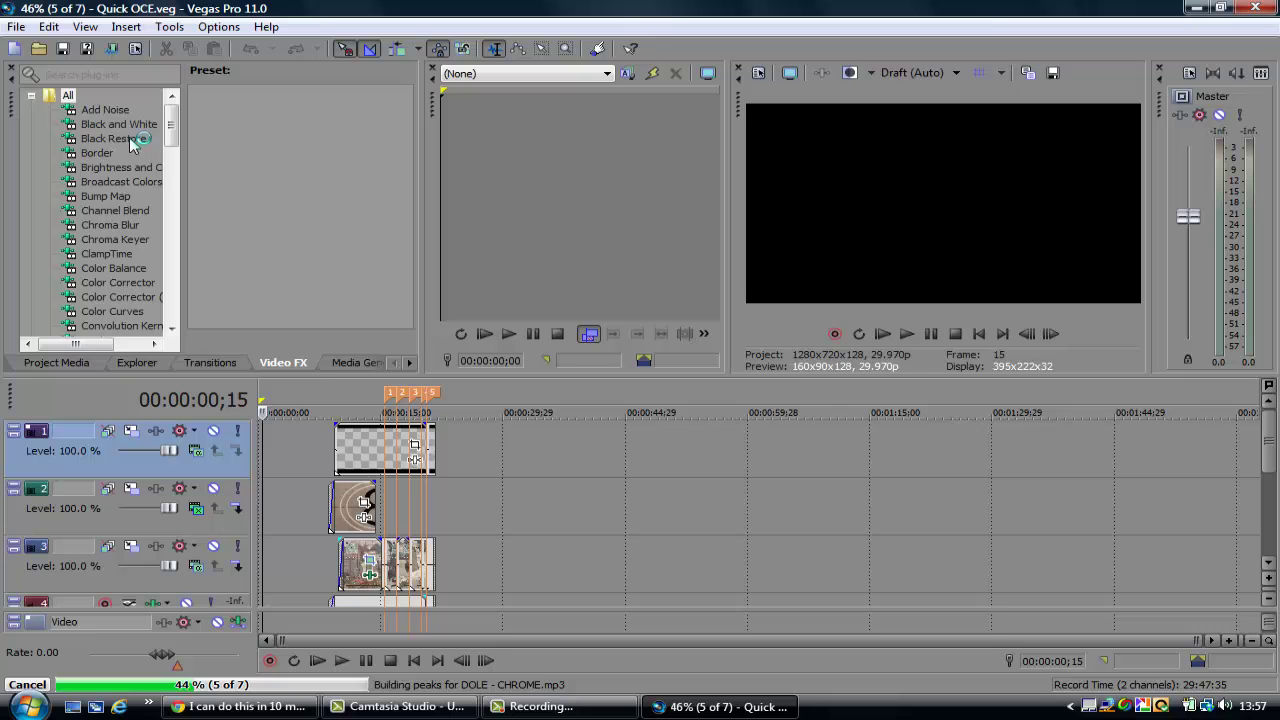
Step: Create a new project with a 59.940 (Double NTSC) frame rate and make these settings the default for new projects
{"action": "left_click", "coordinate": [16, 26]}
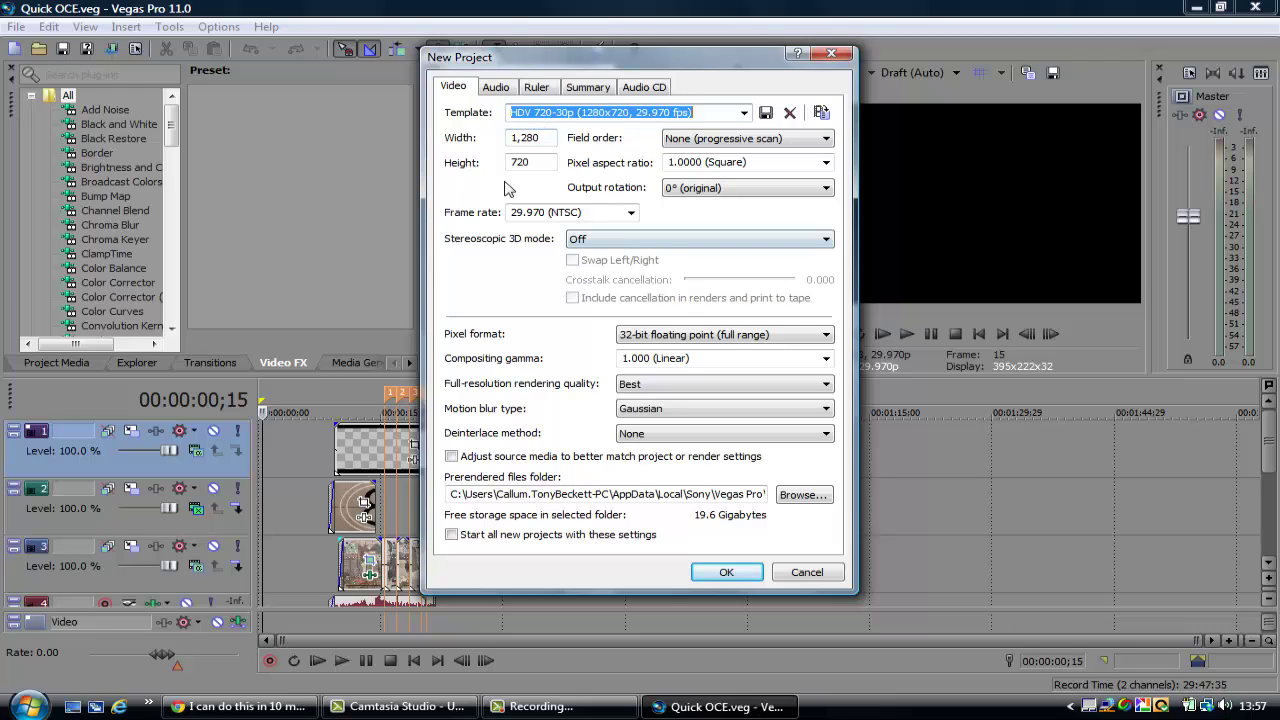
{"action": "left_click", "coordinate": [603, 210]}
{"action": "left_click", "coordinate": [566, 339]}
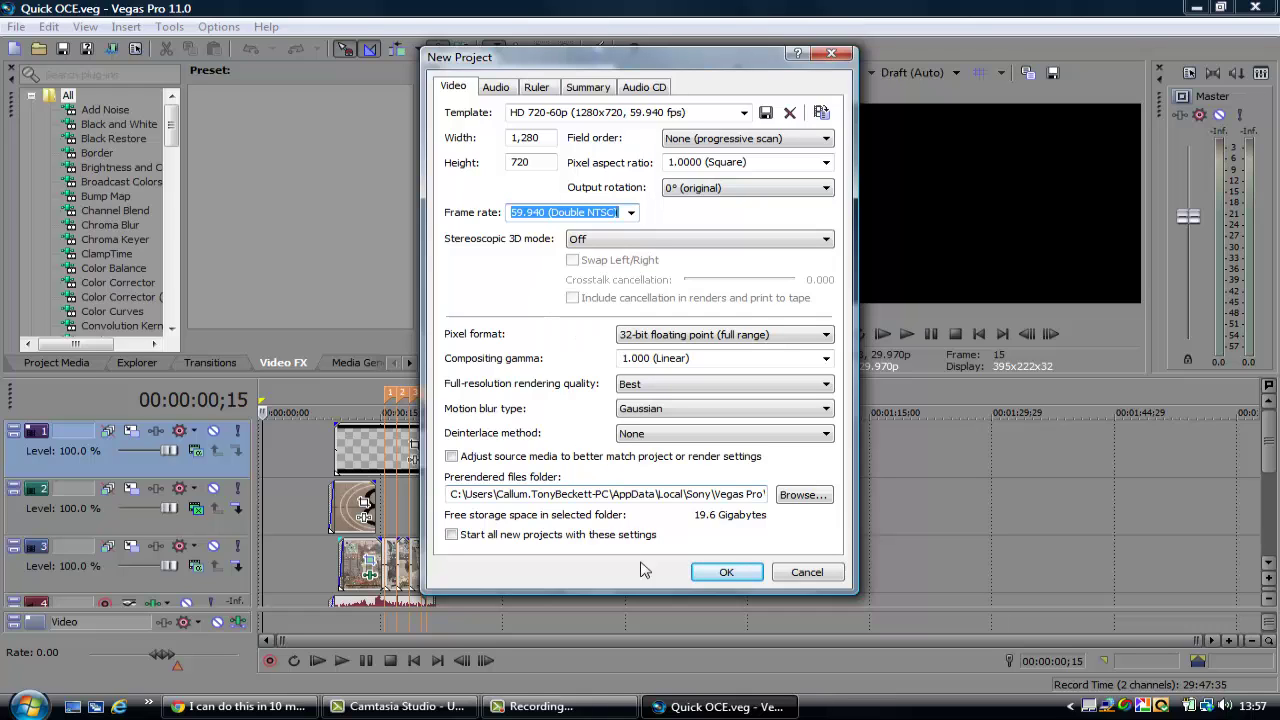
{"action": "left_click", "coordinate": [597, 537]}
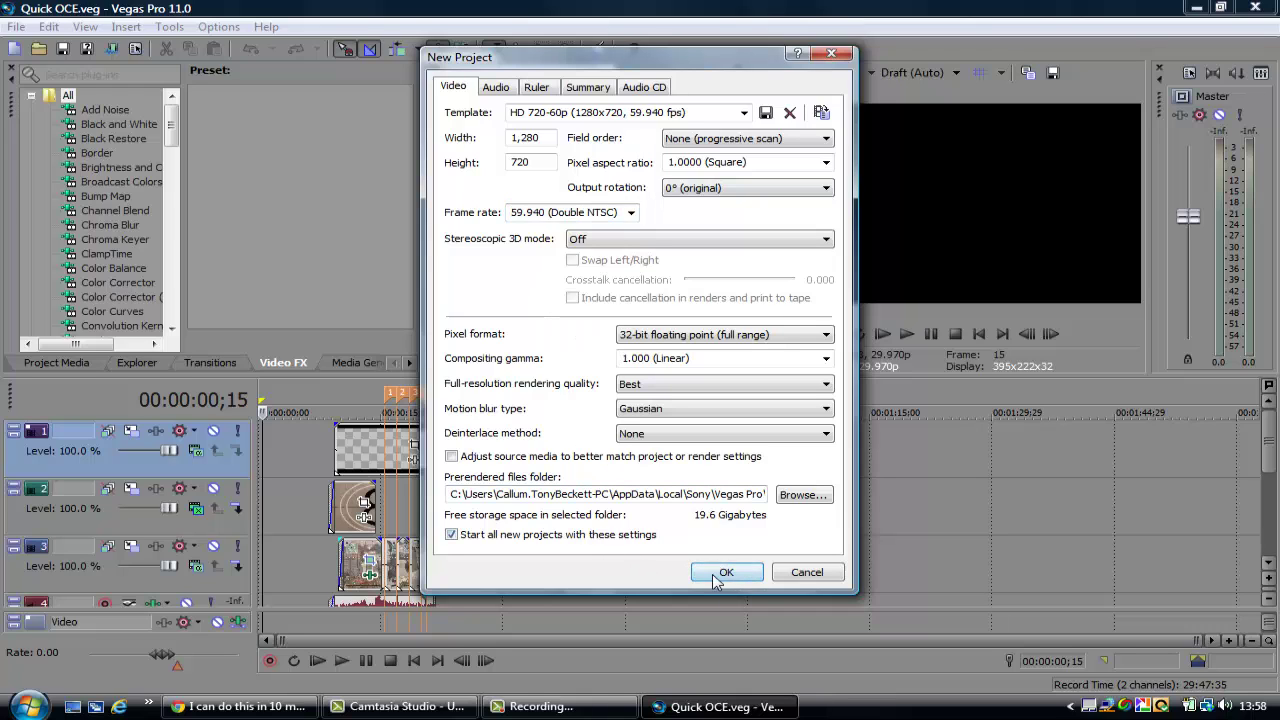
{"action": "left_click", "coordinate": [720, 575]}
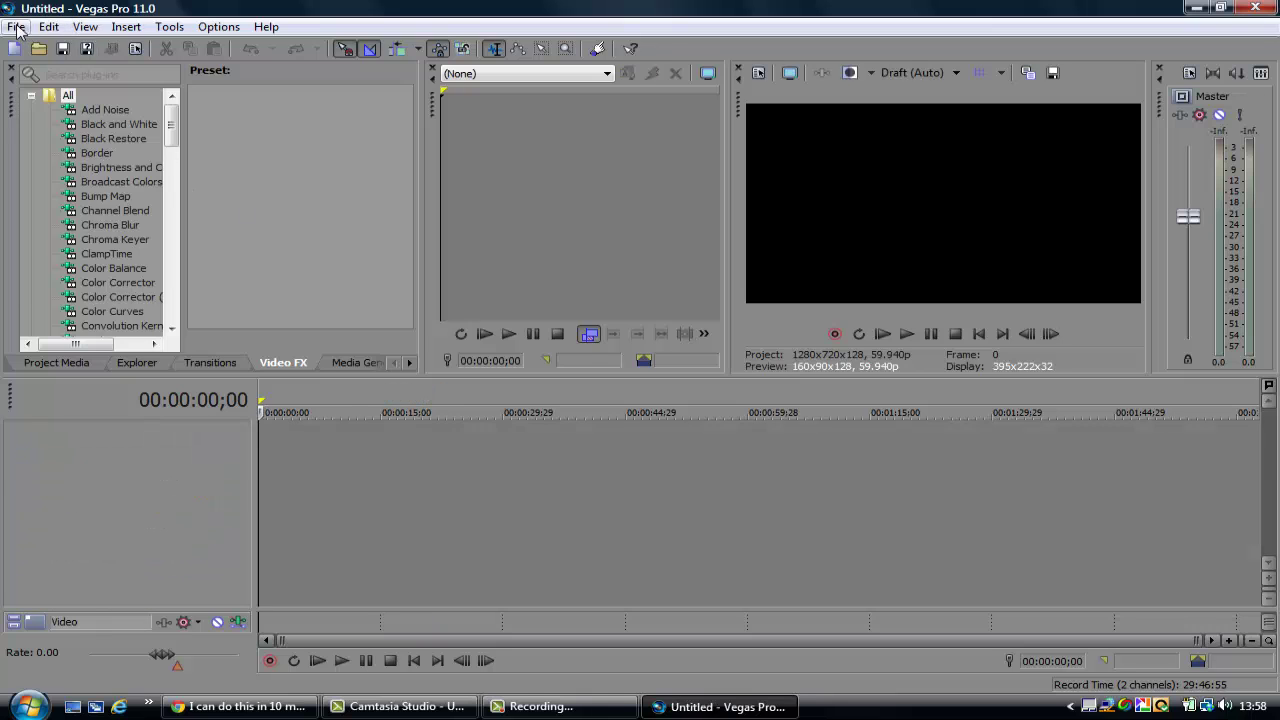
Step: Import the DOLE - CHROME song and the MW2 - Climb Shot Cross Map clip from the desktop
{"action": "left_click", "coordinate": [16, 27]}
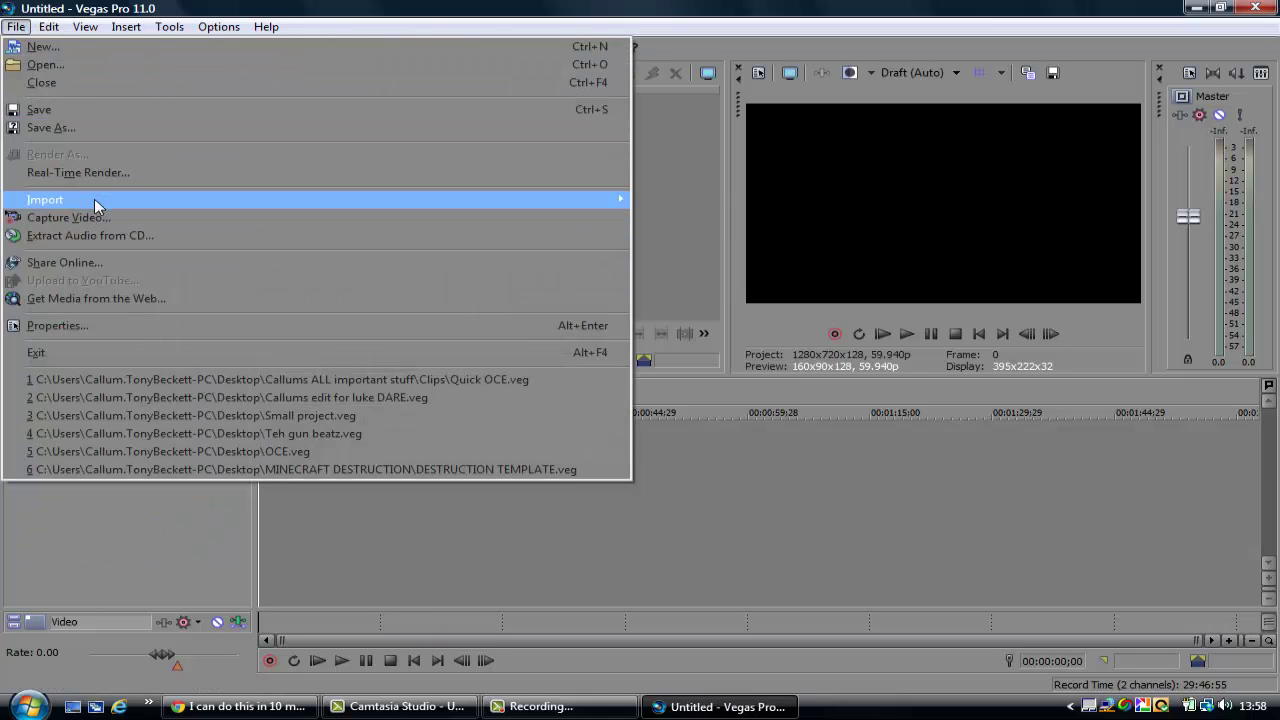
{"action": "mouse_move", "coordinate": [95, 199]}
{"action": "left_click", "coordinate": [648, 200]}
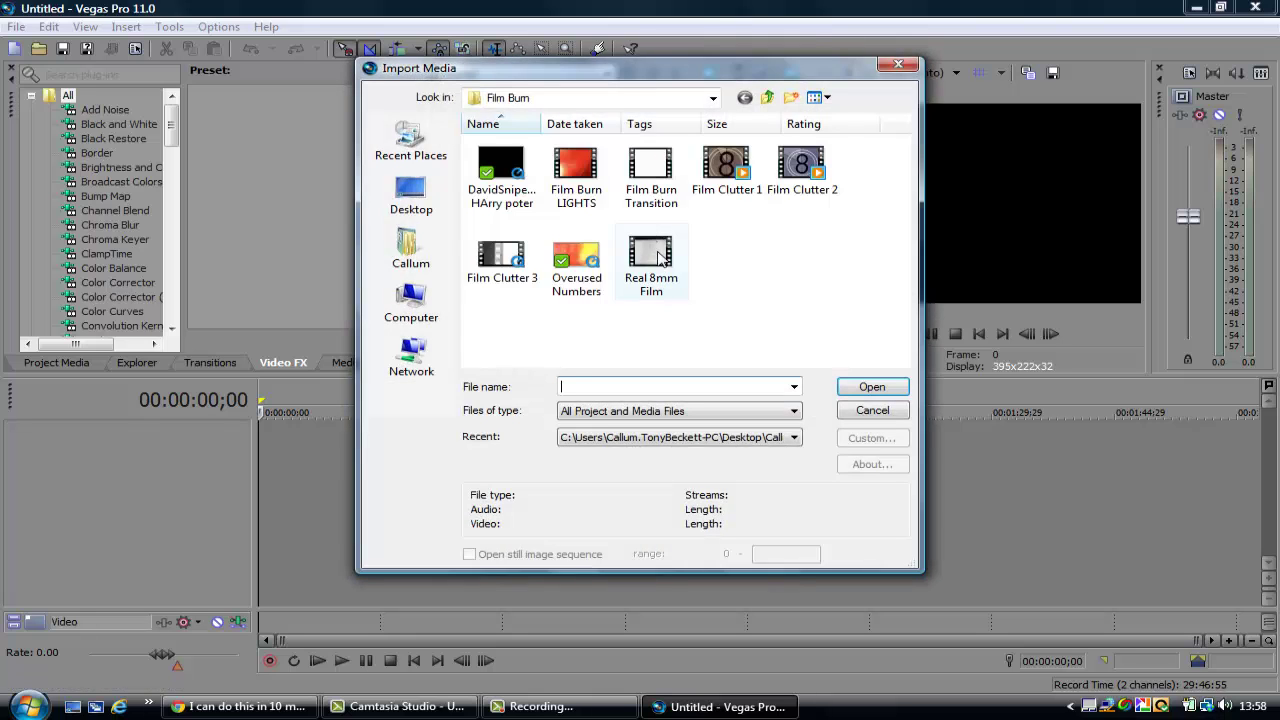
{"action": "left_click", "coordinate": [438, 203]}
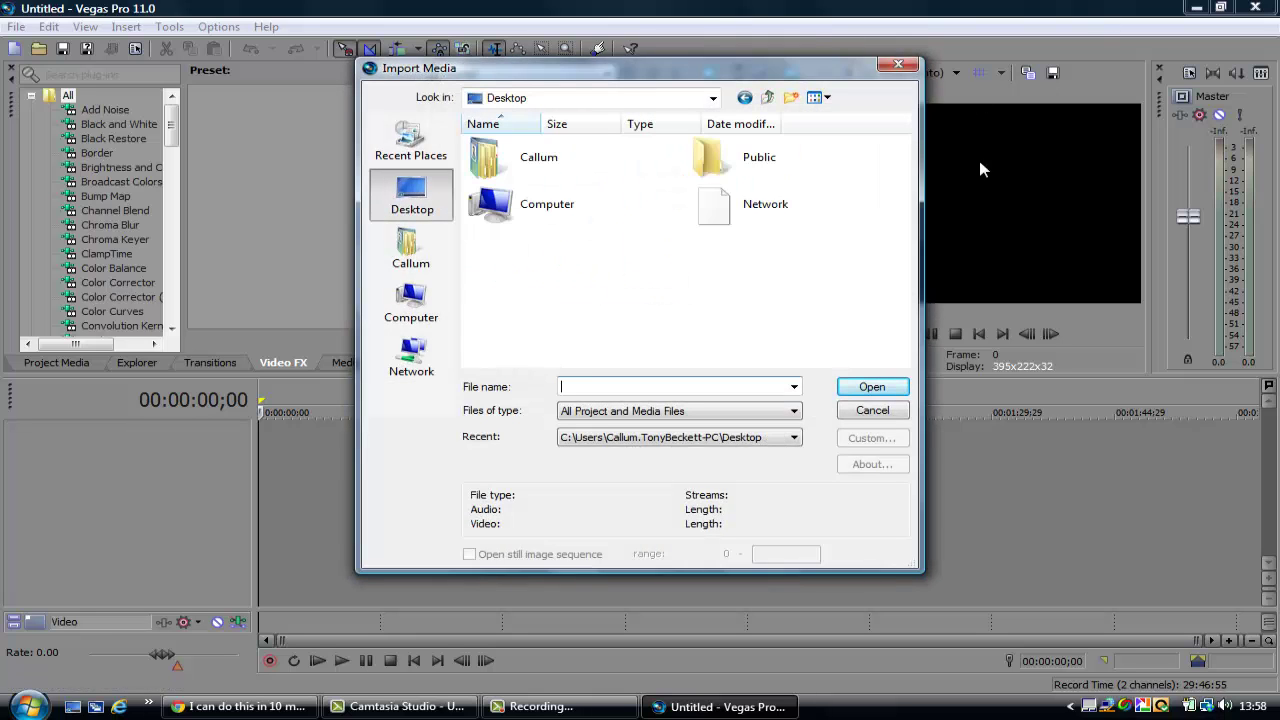
{"action": "left_click_drag", "start_coordinate": [904, 210], "coordinate": [904, 318]}
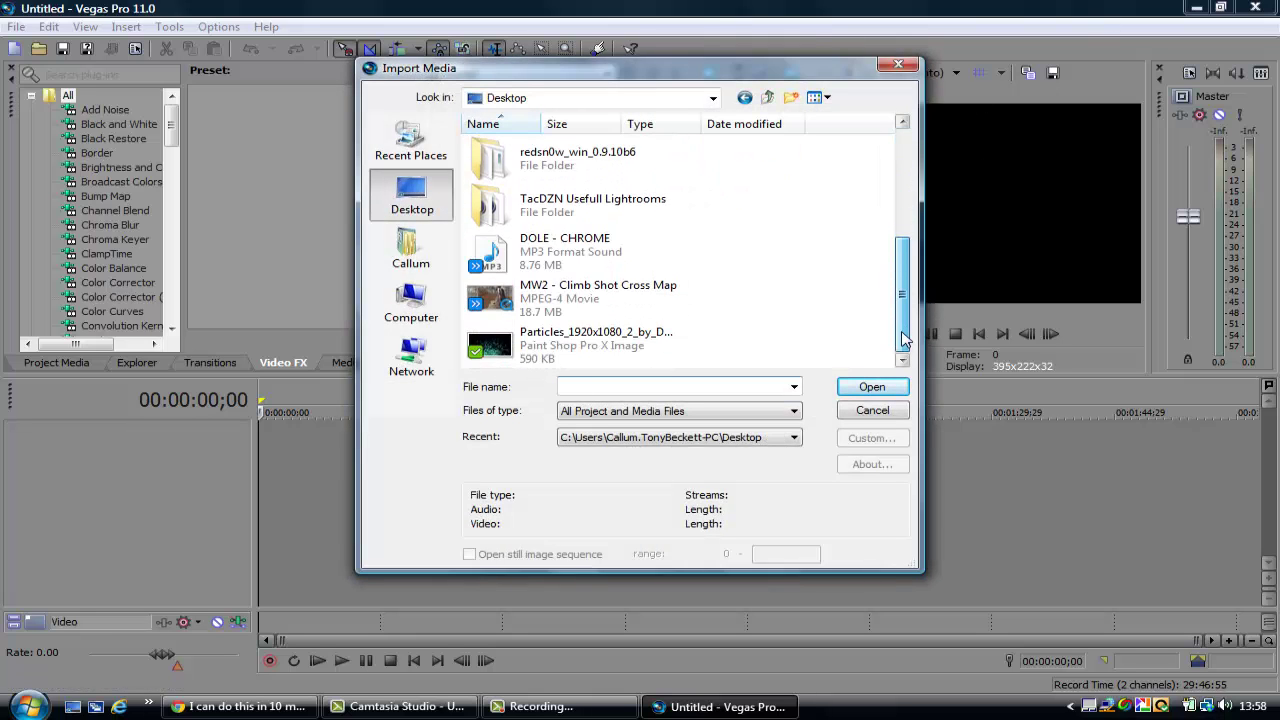
{"action": "left_click", "coordinate": [668, 287]}
{"action": "left_click", "coordinate": [657, 258], "text": "ctrl"}
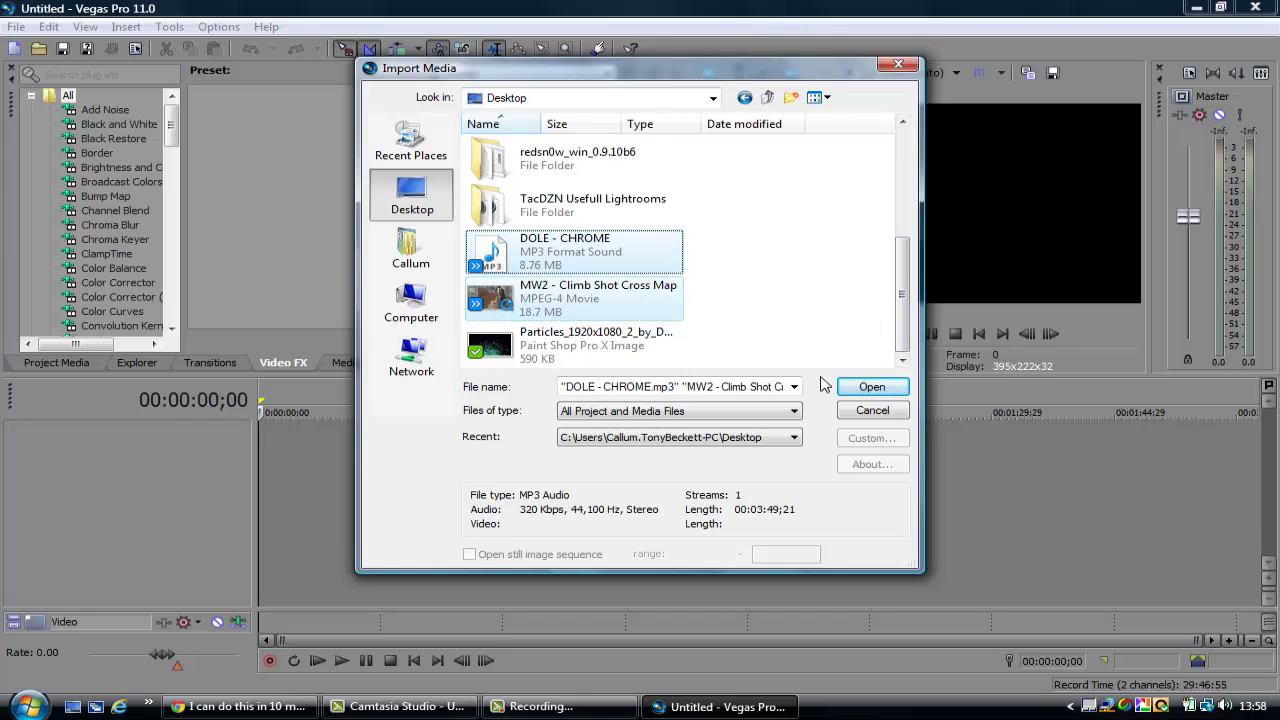
{"action": "left_click", "coordinate": [873, 386]}
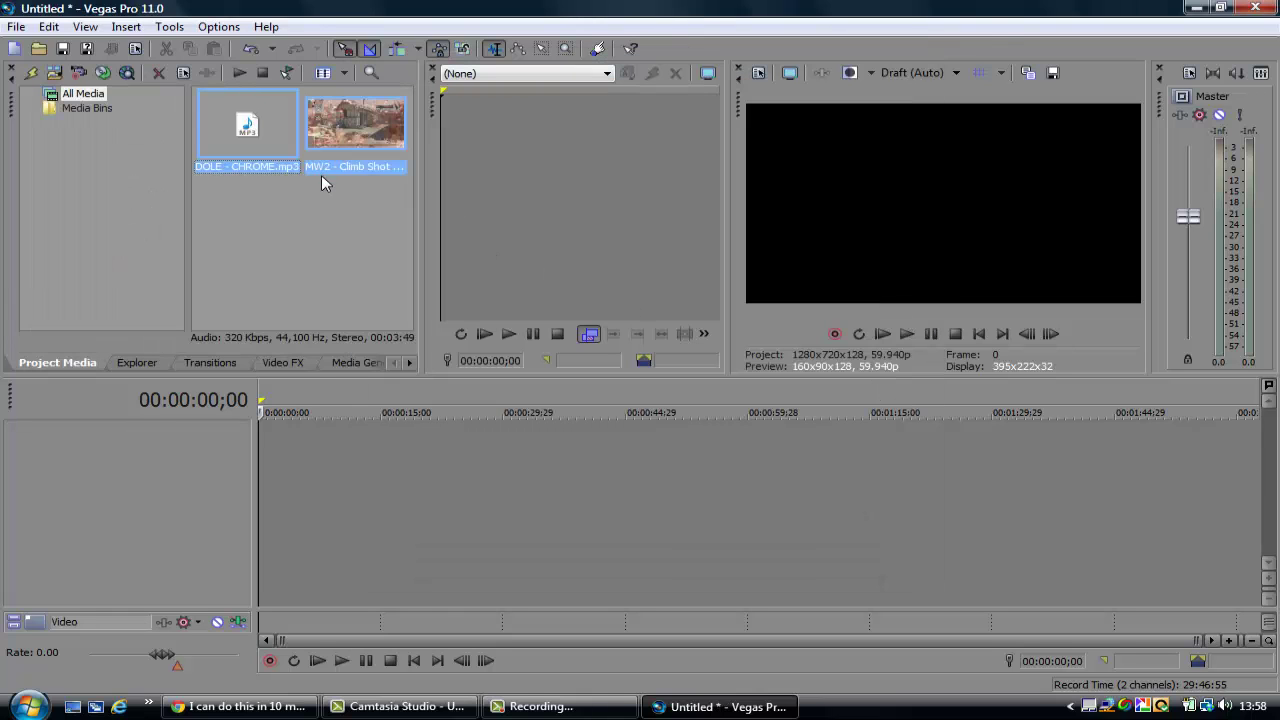
Step: Place the MW2 clip on the timeline and delete its audio event, keeping only the video
{"action": "left_click", "coordinate": [322, 183]}
{"action": "left_click_drag", "start_coordinate": [376, 453], "coordinate": [620, 500]}
{"action": "left_click", "coordinate": [400, 470]}
{"action": "right_click", "coordinate": [602, 514]}
{"action": "left_click", "coordinate": [612, 252]}
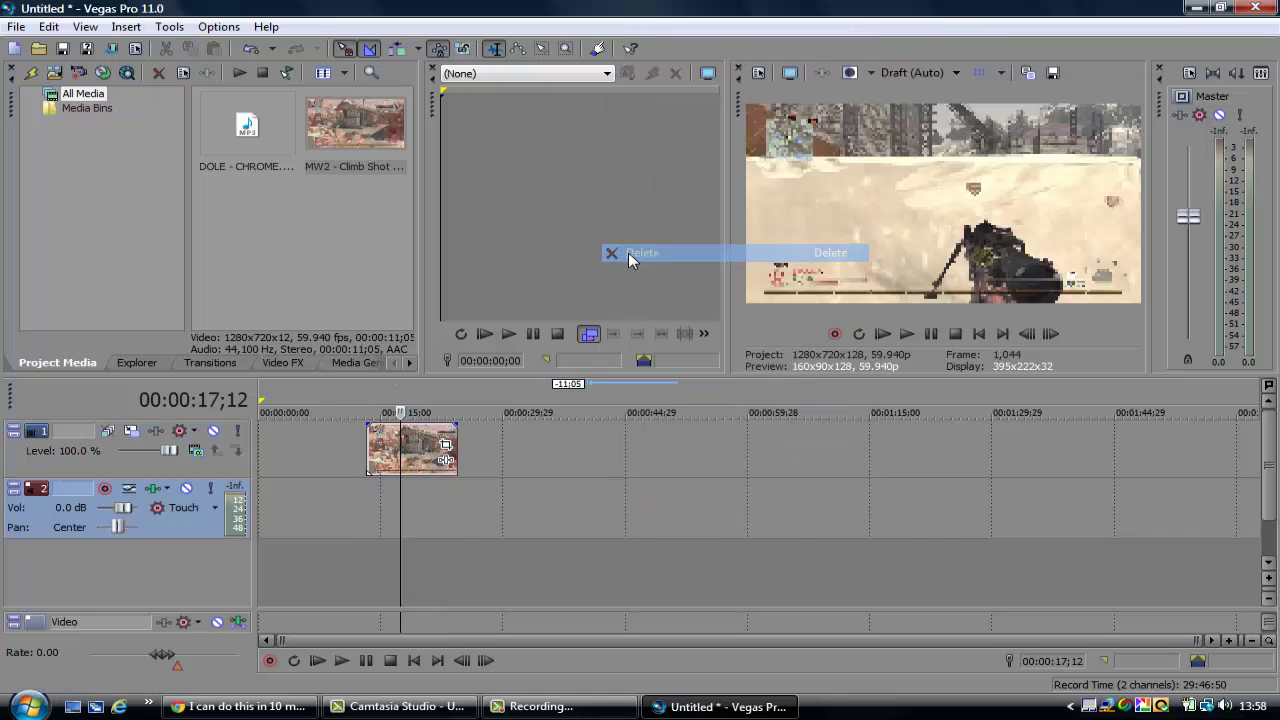
Step: Add DOLE - CHROME.mp3 at the start of the audio track and move the video clip earlier to about 00:00:02;20
{"action": "left_click_drag", "start_coordinate": [265, 133], "coordinate": [298, 500]}
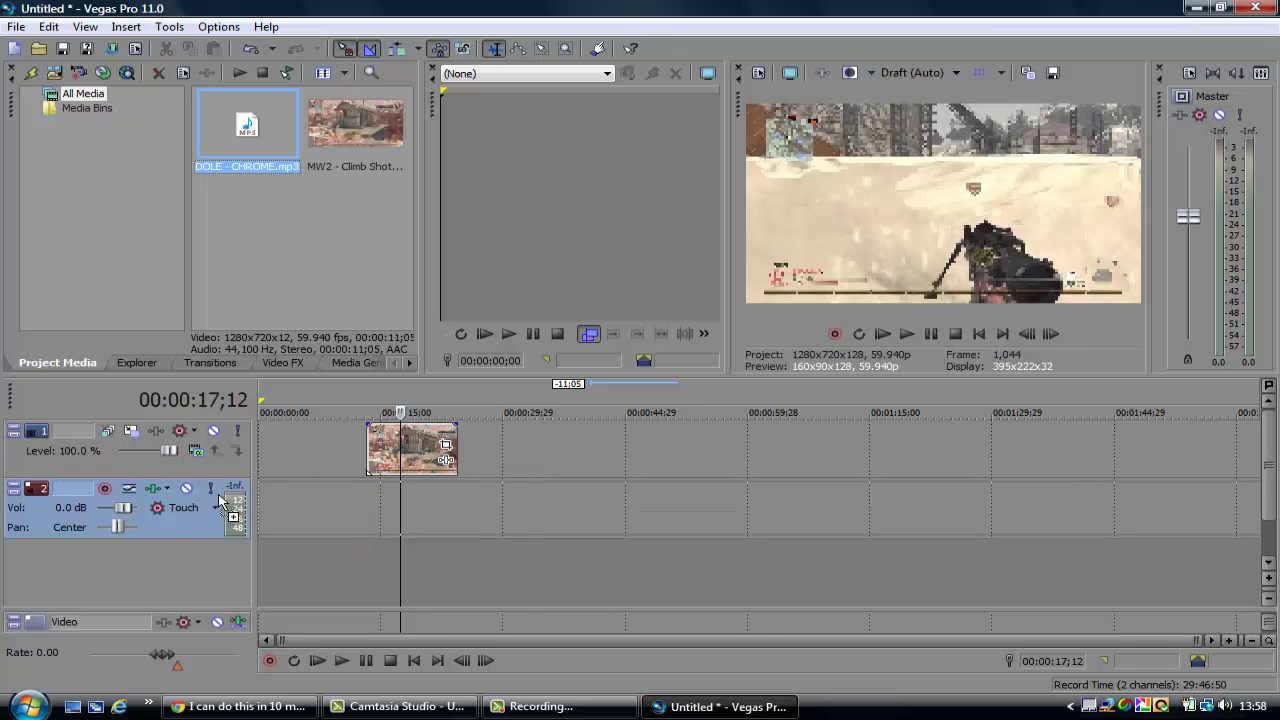
{"action": "left_click_drag", "start_coordinate": [219, 499], "coordinate": [262, 500]}
{"action": "left_click", "coordinate": [322, 440]}
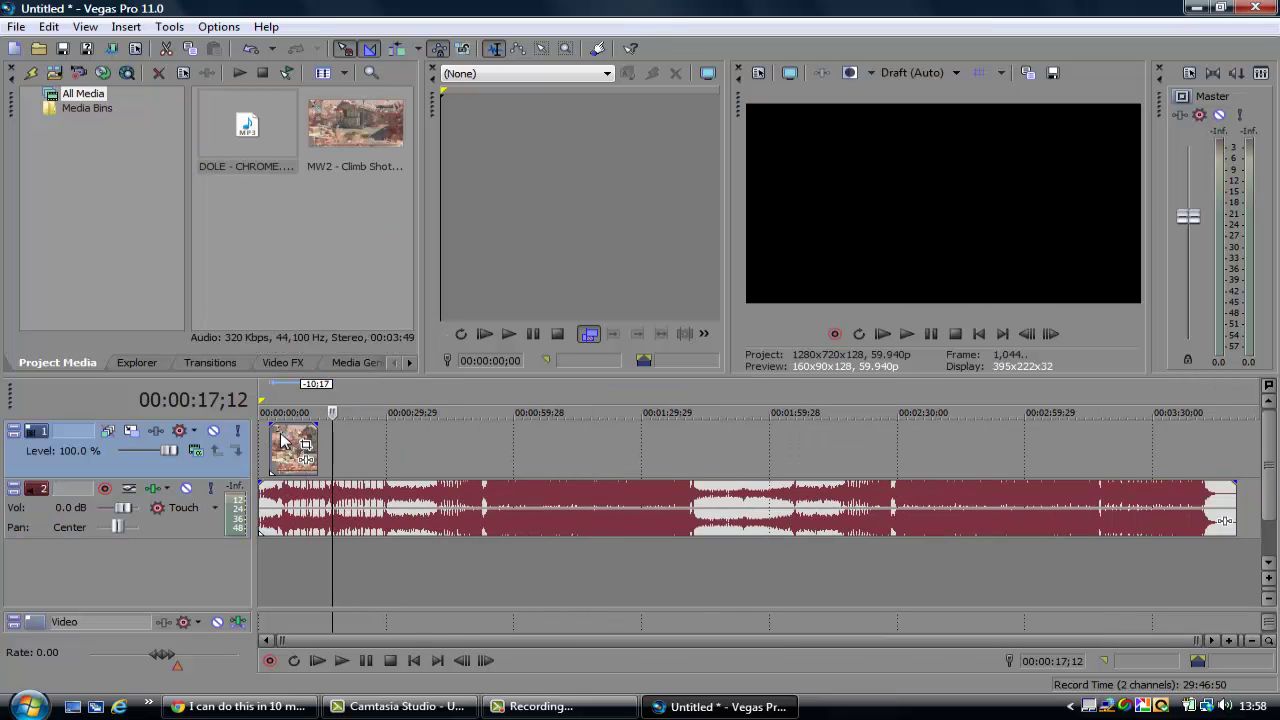
{"action": "scroll", "coordinate": [337, 490], "scroll_direction": "up", "scroll_amount": 5}
{"action": "scroll", "coordinate": [337, 490], "scroll_direction": "down", "scroll_amount": 6}
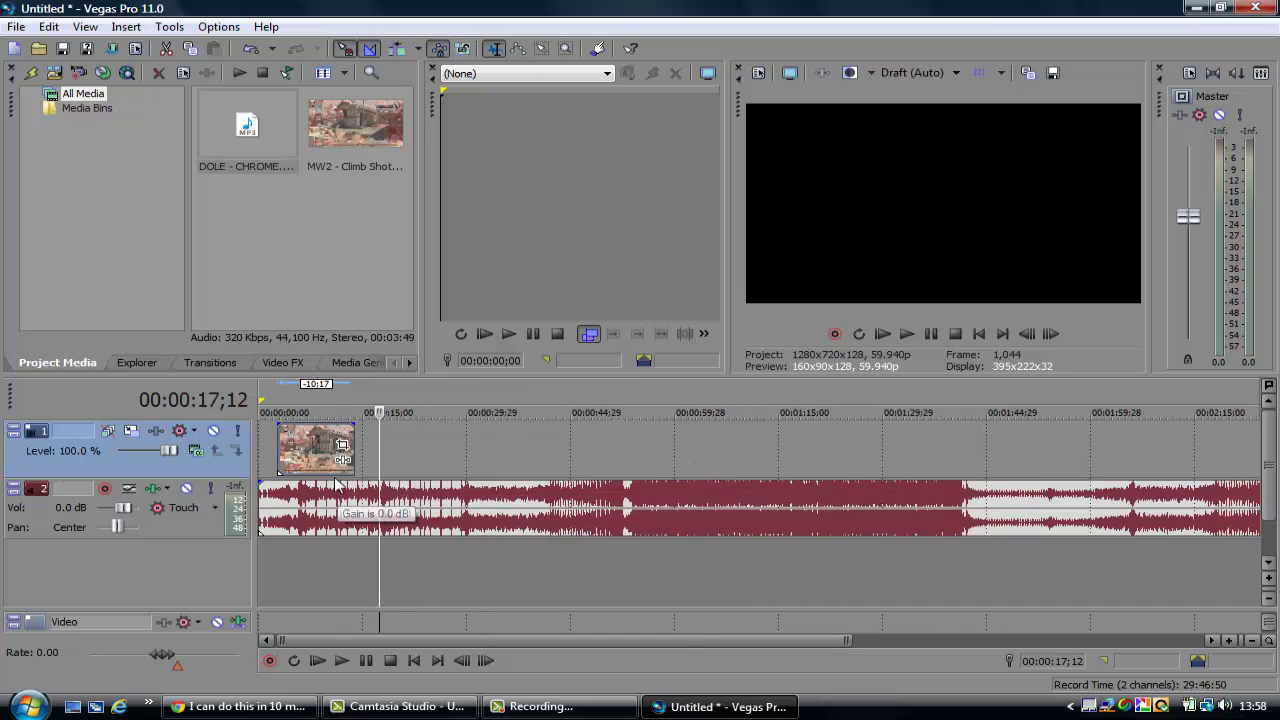
Step: Play the video and music together from near the beginning of the timeline through to the kill shot
{"action": "left_click", "coordinate": [267, 490]}
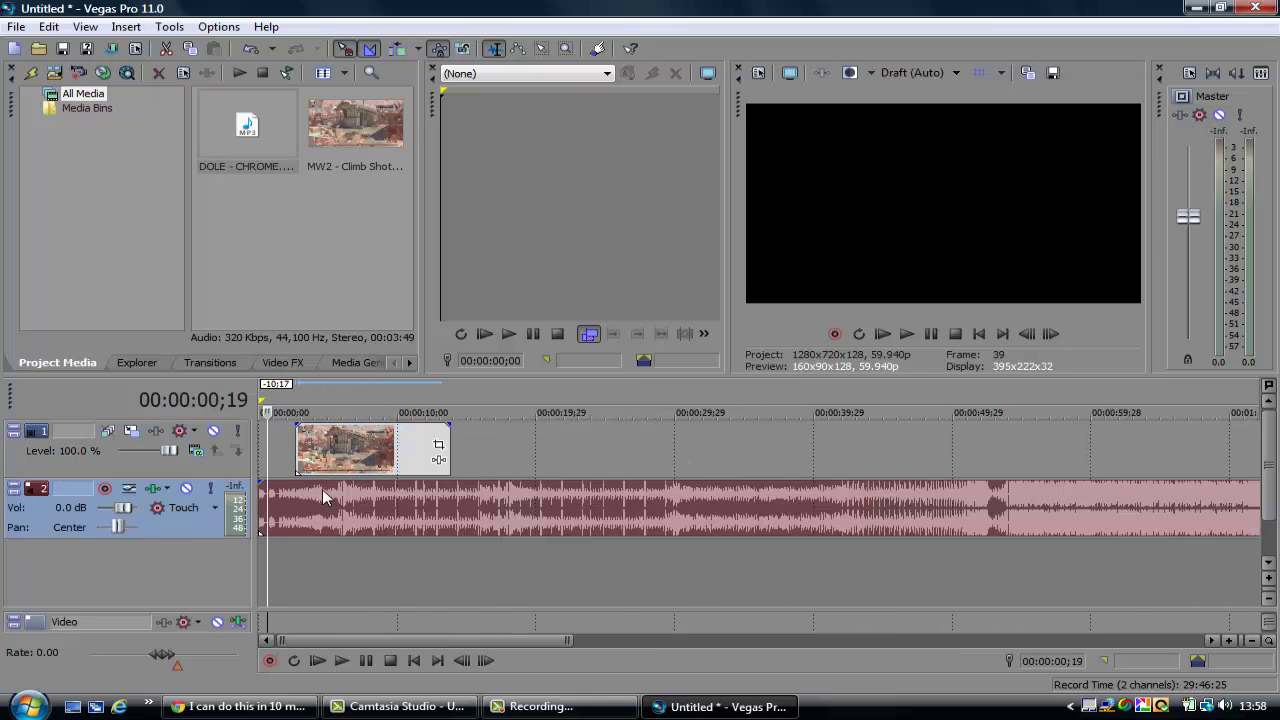
{"action": "left_click", "coordinate": [273, 453]}
{"action": "key", "text": "space"}
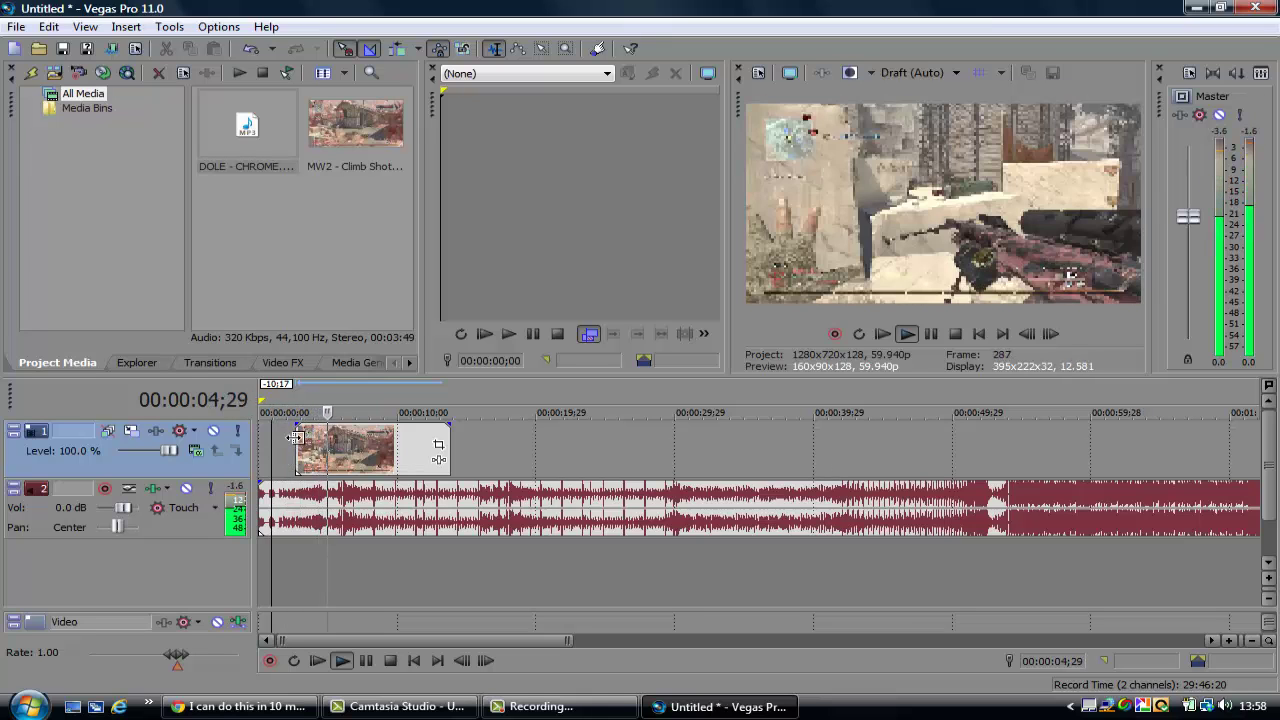
{"action": "left_click", "coordinate": [380, 520]}
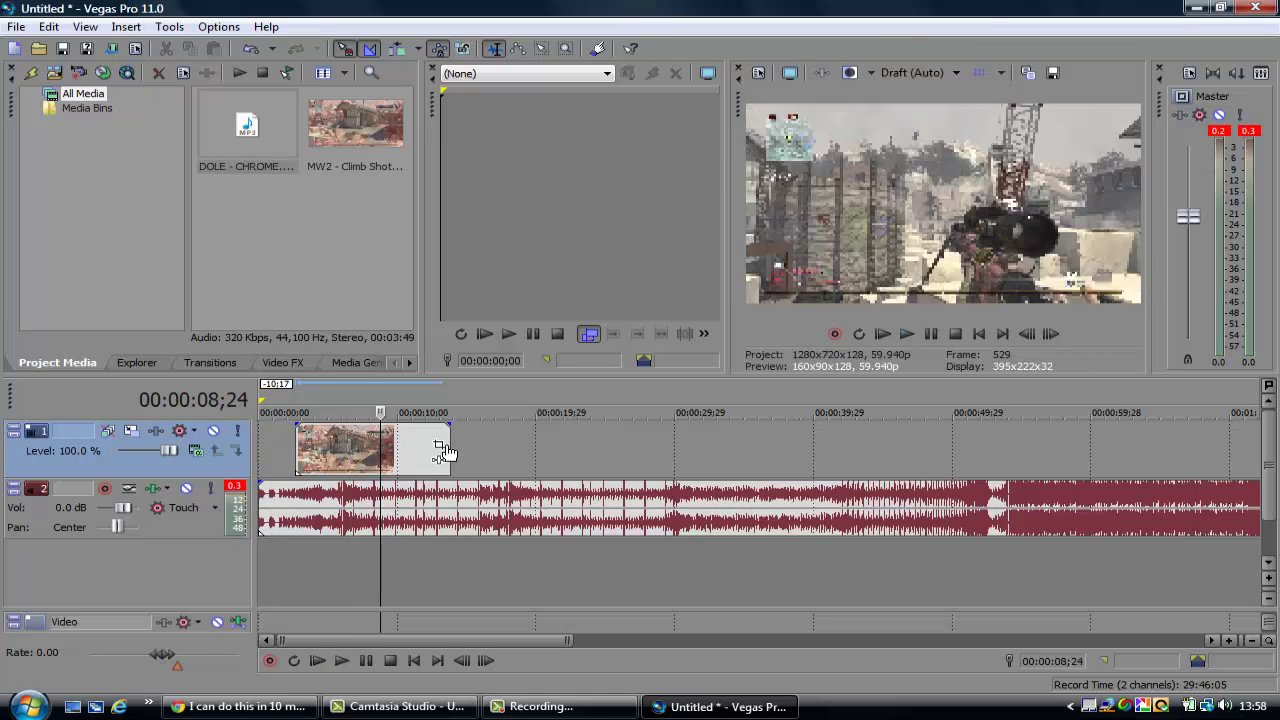
Step: Step frame by frame around the kill shot to find the moment of firing, dismissing the Norton performance alert
{"action": "key", "text": "Left"}
{"action": "key", "text": "Left"}
{"action": "key", "text": "Left"}
{"action": "key", "text": "Left"}
{"action": "key", "text": "Left"}
{"action": "key", "text": "Left"}
{"action": "key", "text": "Left"}
{"action": "key", "text": "Left"}
{"action": "key", "text": "Left"}
{"action": "key", "text": "Left"}
{"action": "key", "text": "Left"}
{"action": "key", "text": "Left"}
{"action": "key", "text": "Left"}
{"action": "key", "text": "Left"}
{"action": "key", "text": "Left"}
{"action": "key", "text": "Left"}
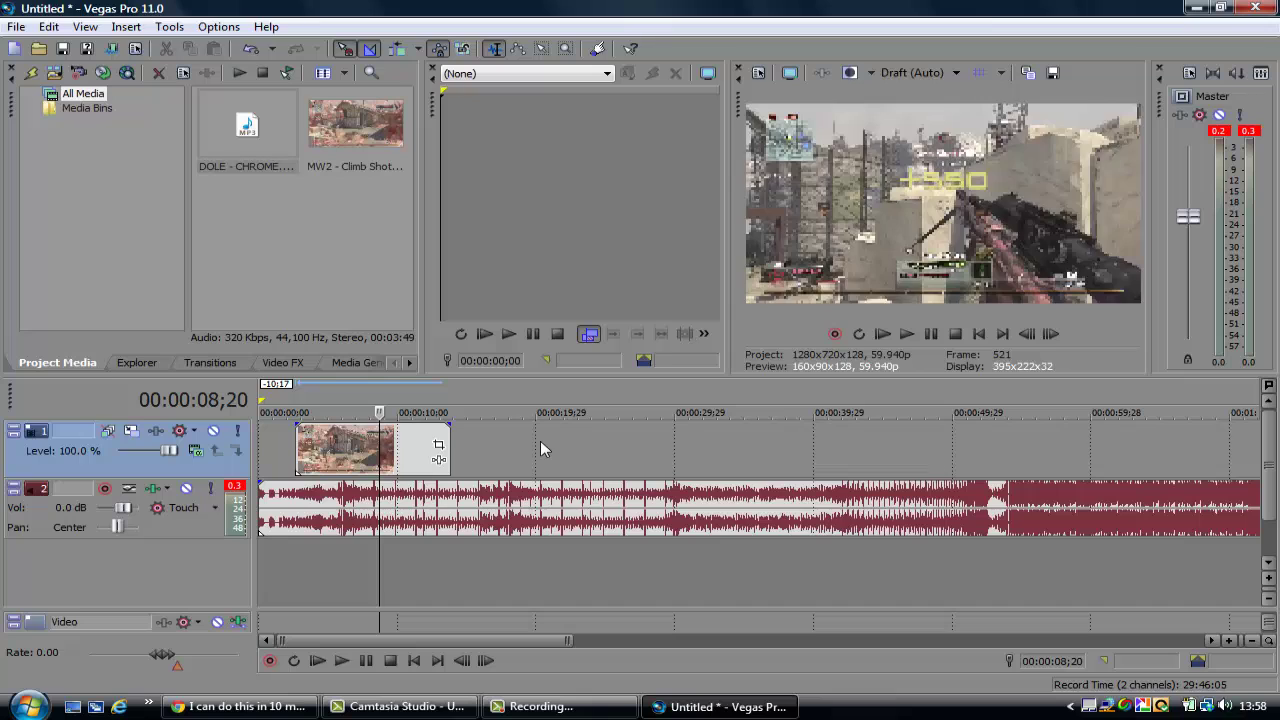
{"action": "key", "text": "Right"}
{"action": "key", "text": "Right"}
{"action": "key", "text": "Right"}
{"action": "key", "text": "Right"}
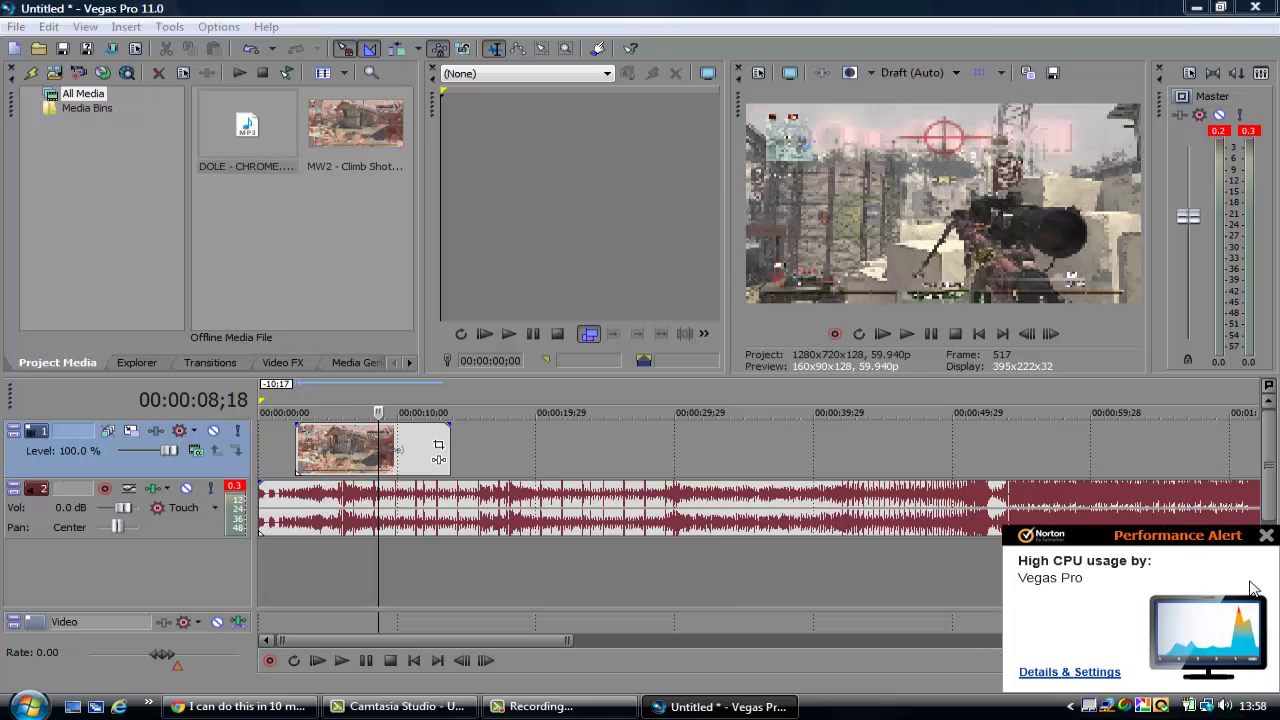
{"action": "left_click", "coordinate": [1266, 536]}
{"action": "left_click", "coordinate": [378, 463]}
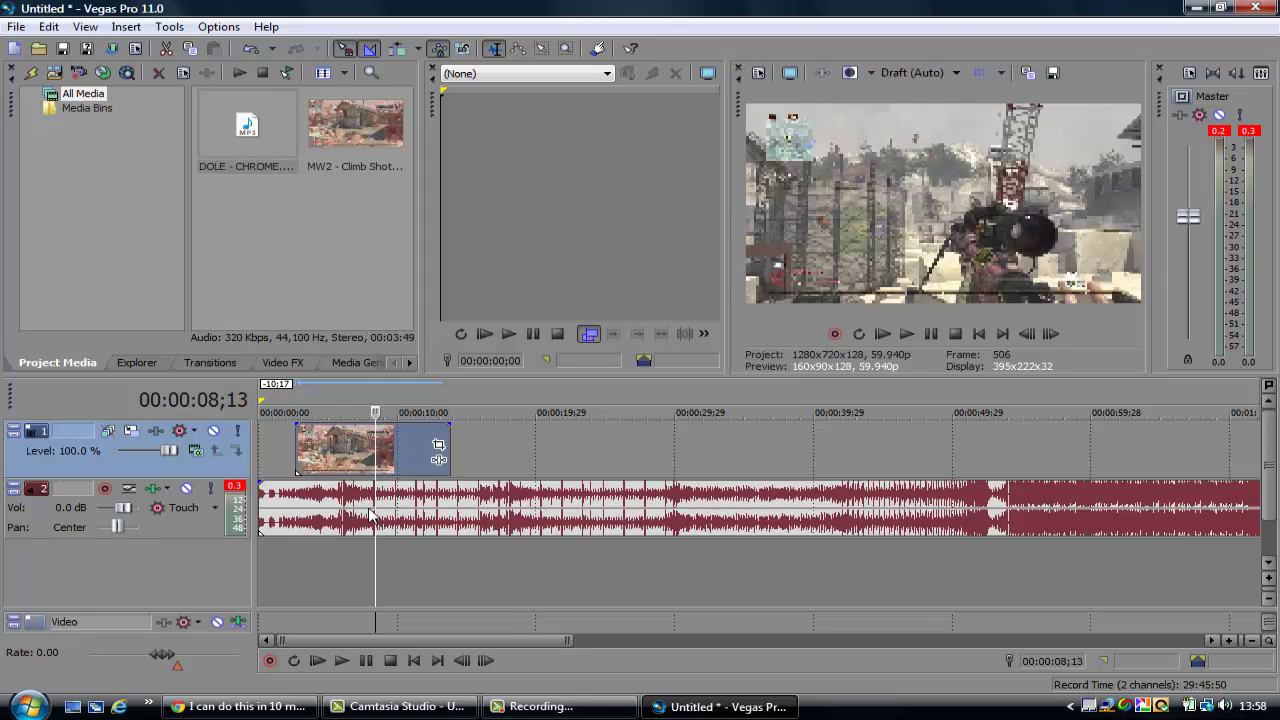
Step: Split the music track at the kill shot, at 00:00:08;15
{"action": "left_click", "coordinate": [369, 514]}
{"action": "key", "text": "Right"}
{"action": "key", "text": "Right"}
{"action": "key", "text": "Right"}
{"action": "key", "text": "Right"}
{"action": "key", "text": "Right"}
{"action": "key", "text": "Right"}
{"action": "key", "text": "Right"}
{"action": "key", "text": "Right"}
{"action": "key", "text": "Right"}
{"action": "key", "text": "Right"}
{"action": "key", "text": "Right"}
{"action": "key", "text": "Right"}
{"action": "key", "text": "Right"}
{"action": "key", "text": "Right"}
{"action": "key", "text": "Right"}
{"action": "key", "text": "Right"}
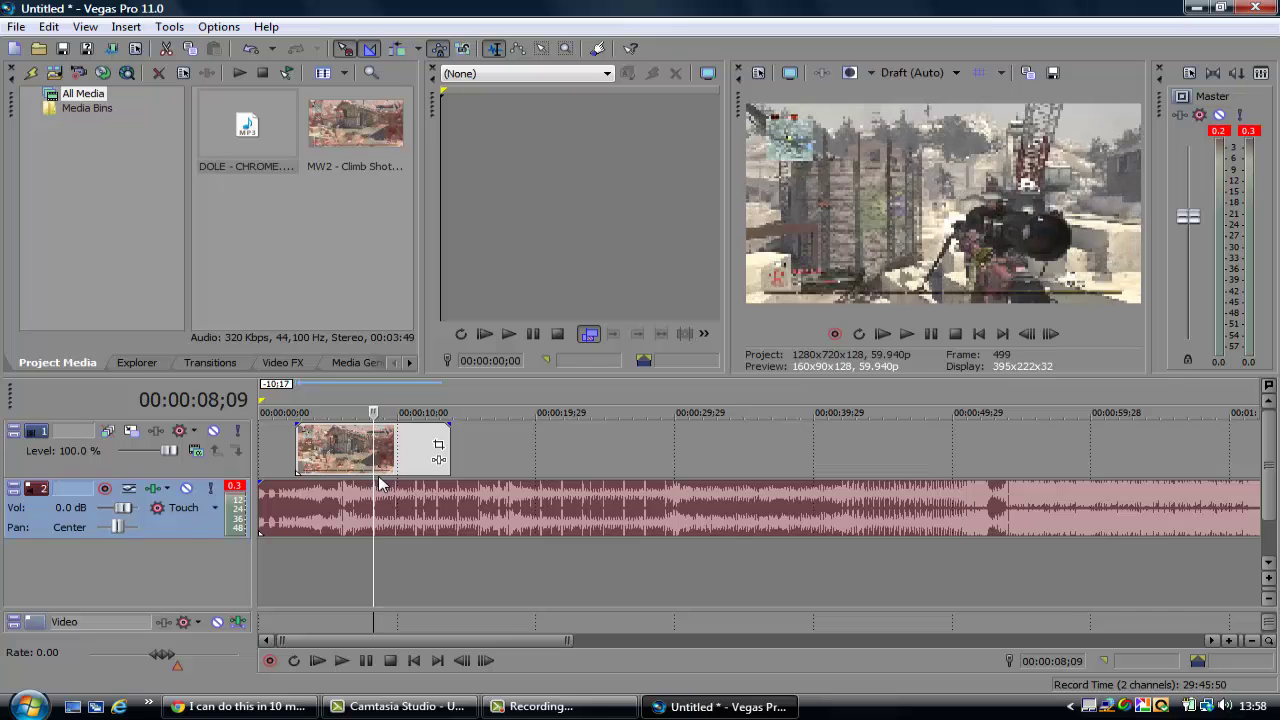
{"action": "key", "text": "s"}
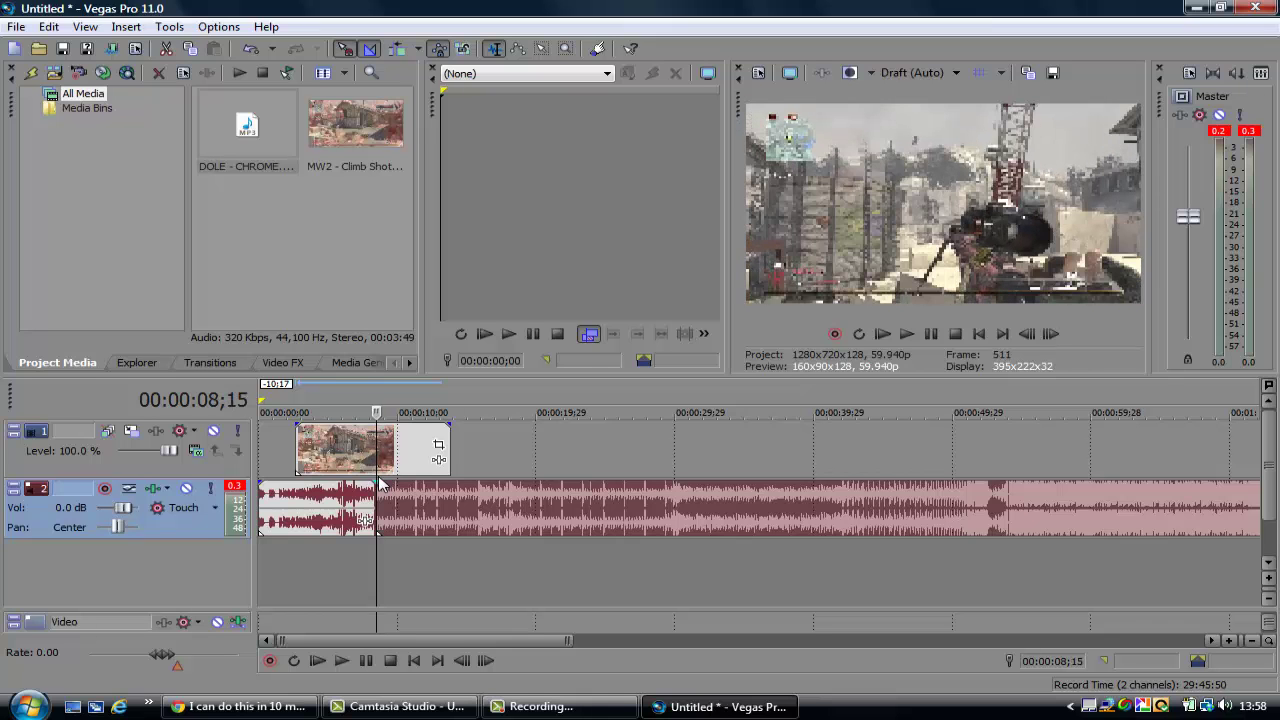
Step: Delete the music after the split and align the remaining piece with the start of the video clip
{"action": "key", "text": "space"}
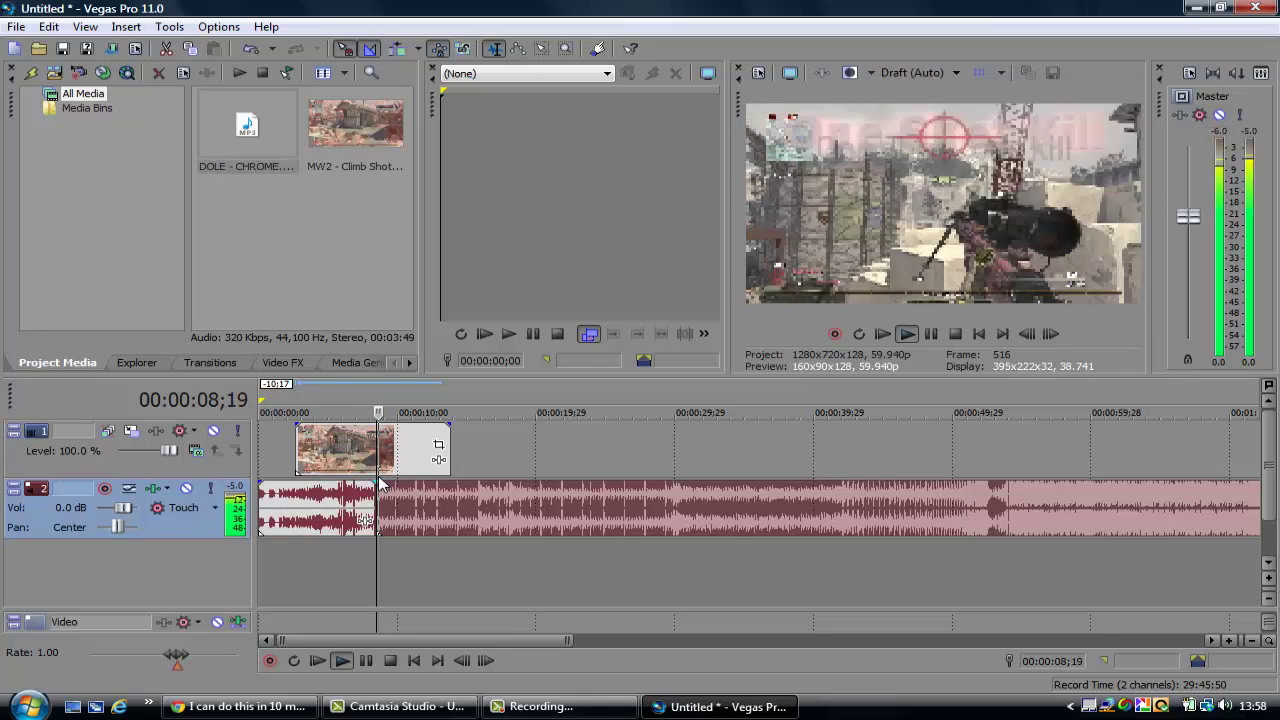
{"action": "right_click", "coordinate": [445, 509]}
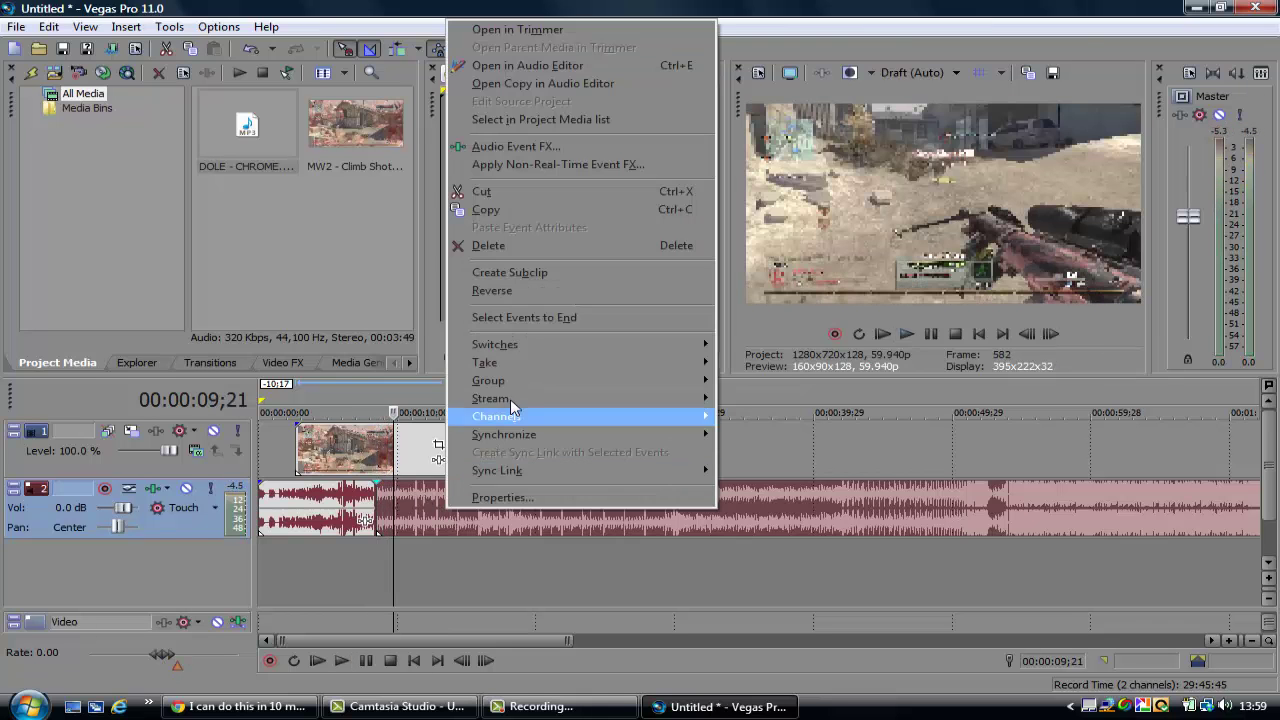
{"action": "left_click", "coordinate": [526, 251]}
{"action": "left_click_drag", "start_coordinate": [330, 508], "coordinate": [368, 508]}
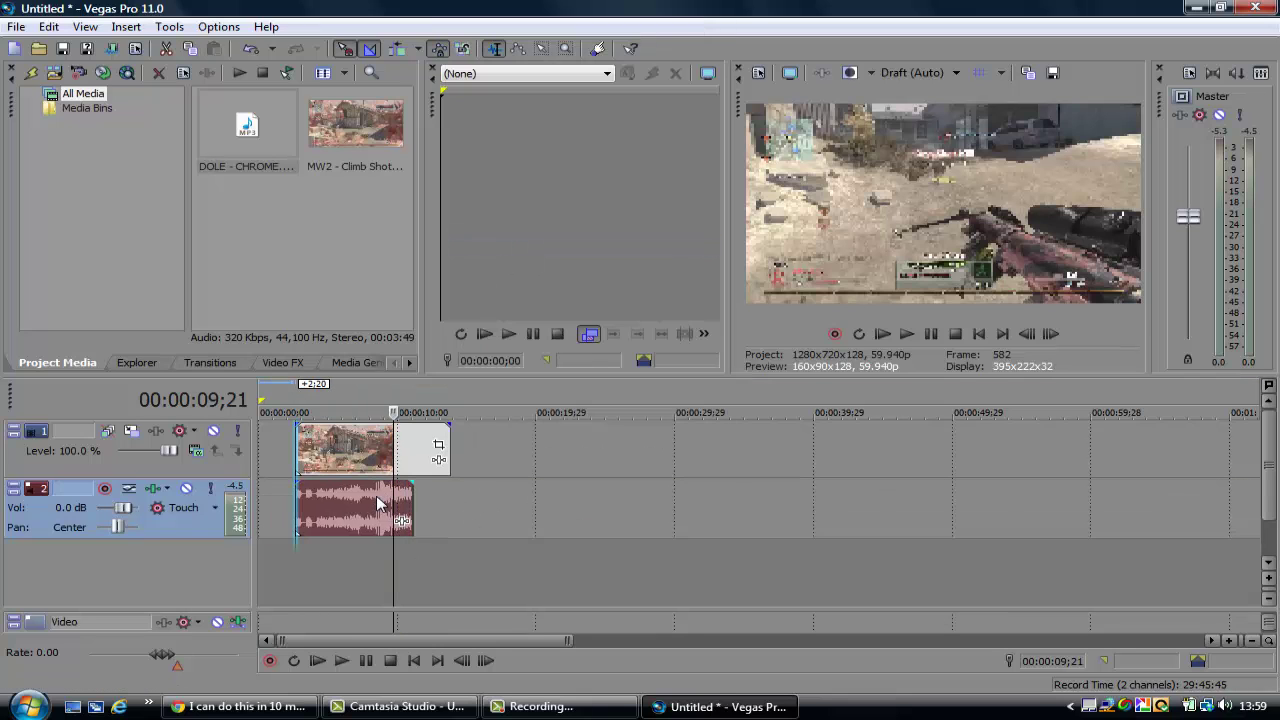
Step: Import the Black Bars (WIDE SCREEN EFFECT) image from the Overlays Pack folder inside the Editing folder
{"action": "left_click", "coordinate": [16, 26]}
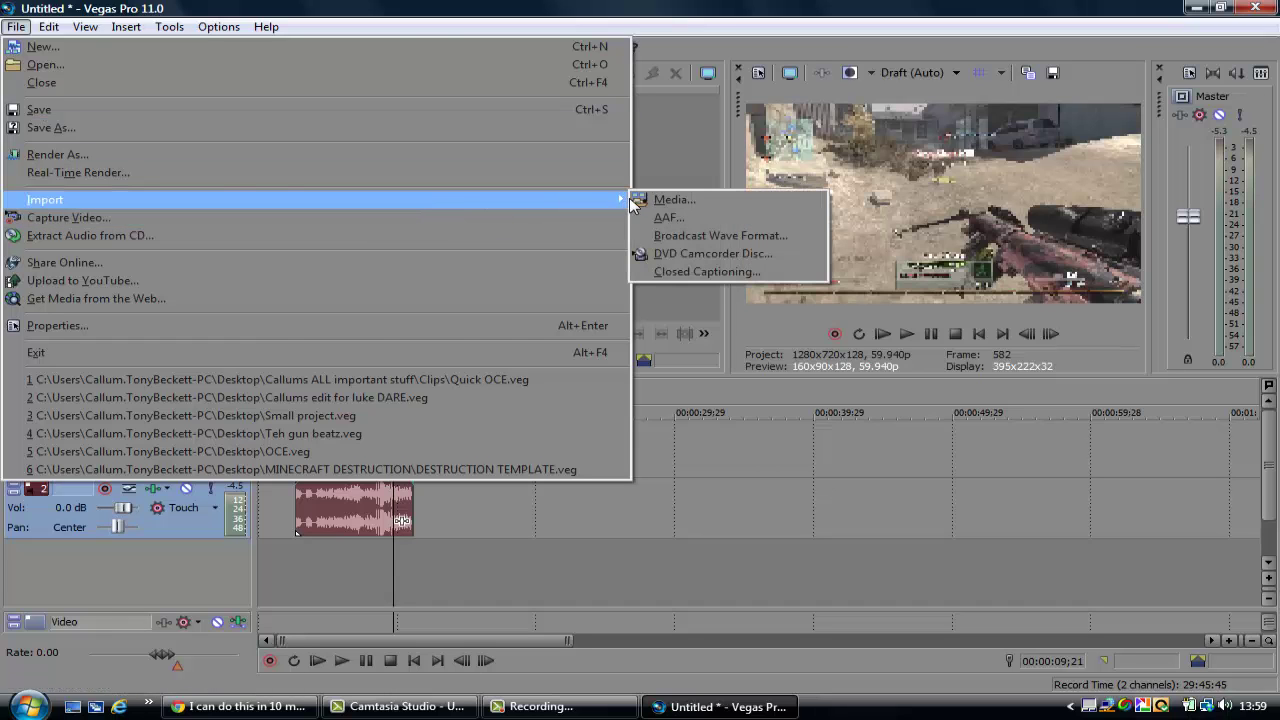
{"action": "left_click", "coordinate": [636, 201]}
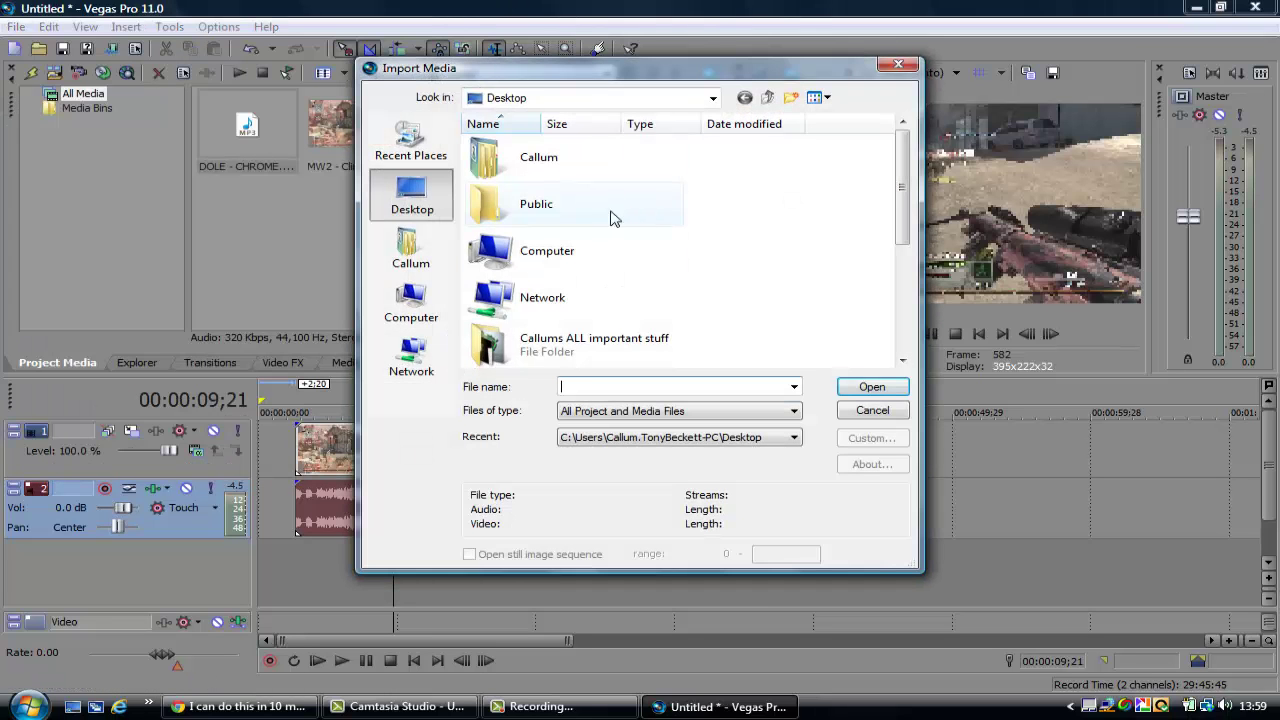
{"action": "scroll", "coordinate": [900, 217], "scroll_direction": "down", "scroll_amount": 3}
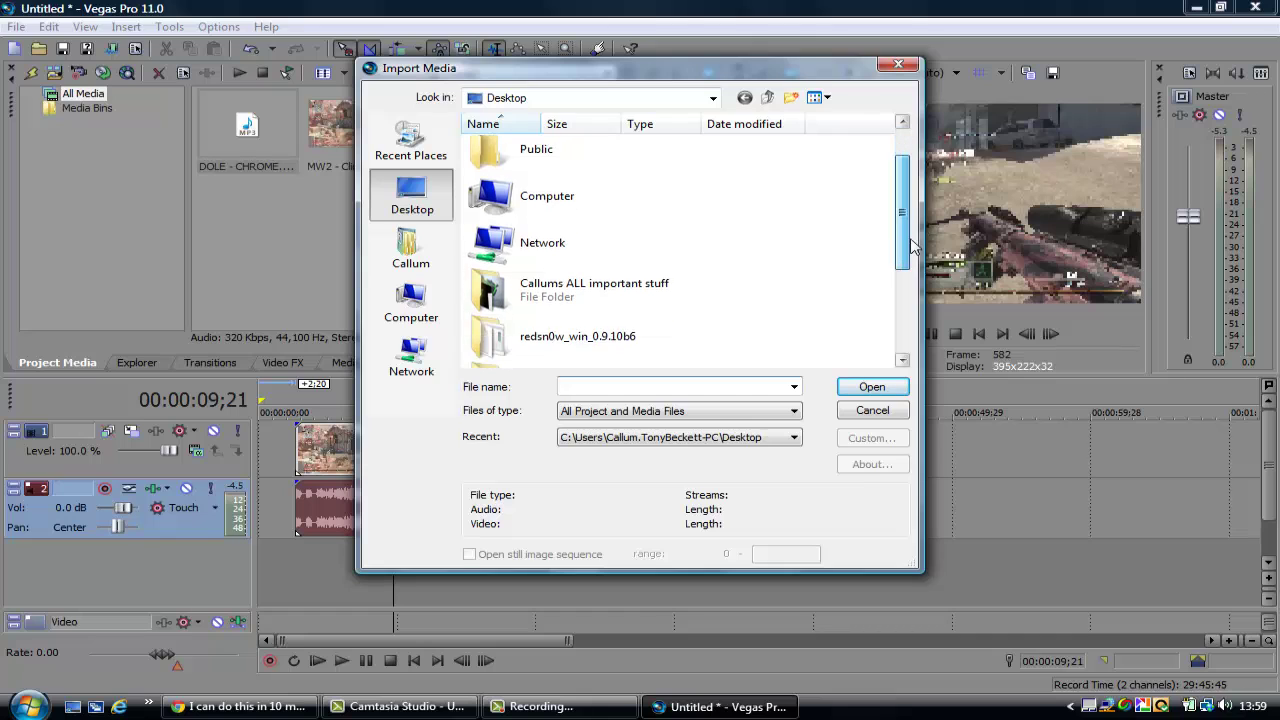
{"action": "double_click", "coordinate": [684, 279]}
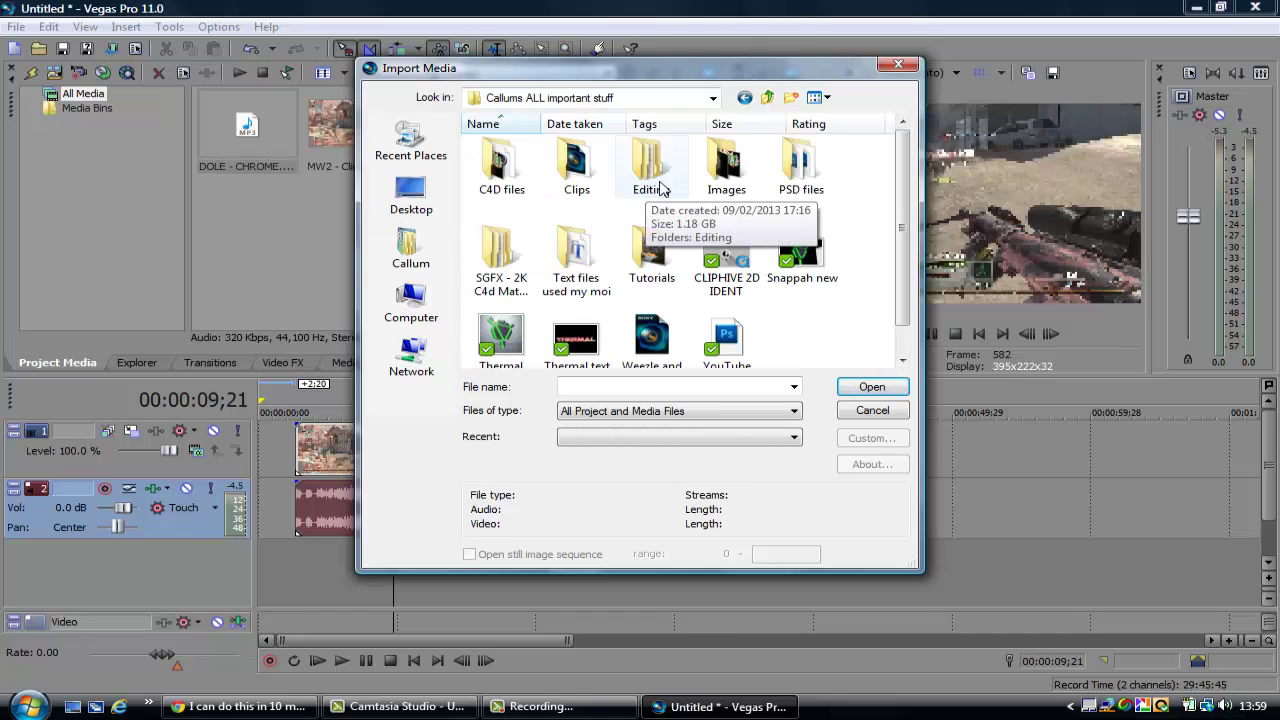
{"action": "double_click", "coordinate": [648, 175]}
{"action": "double_click", "coordinate": [510, 197]}
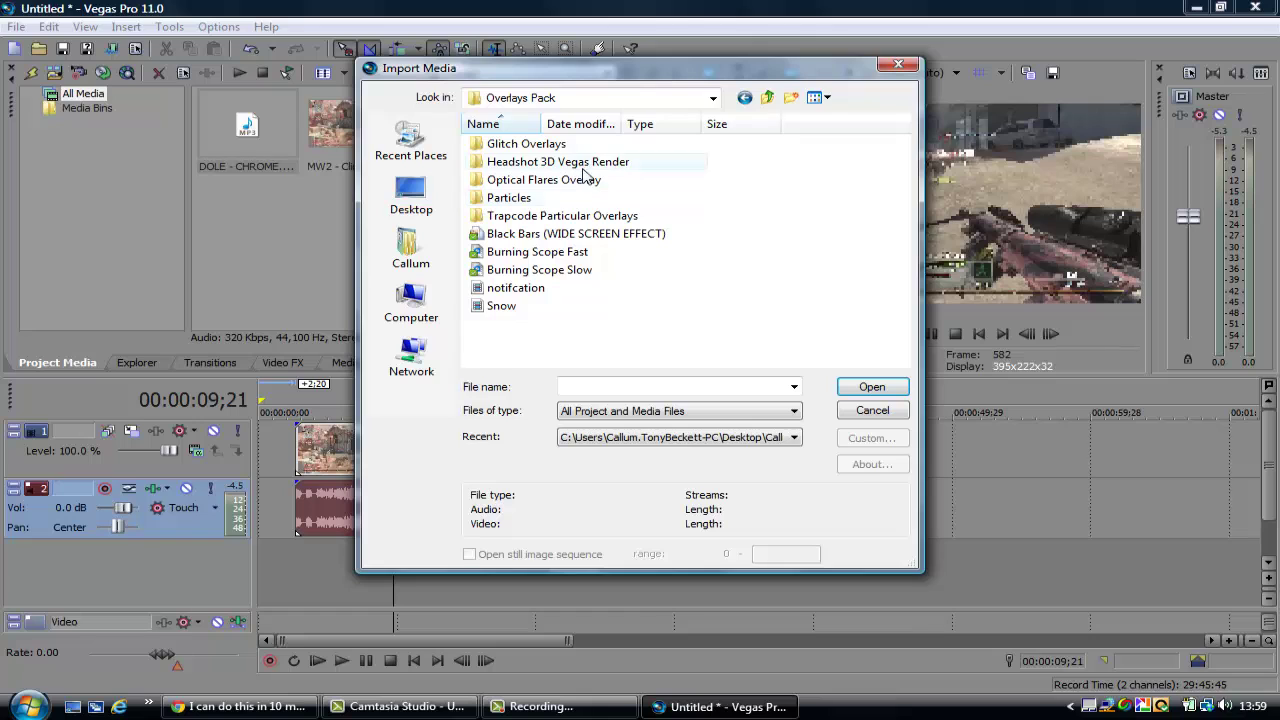
{"action": "double_click", "coordinate": [540, 233]}
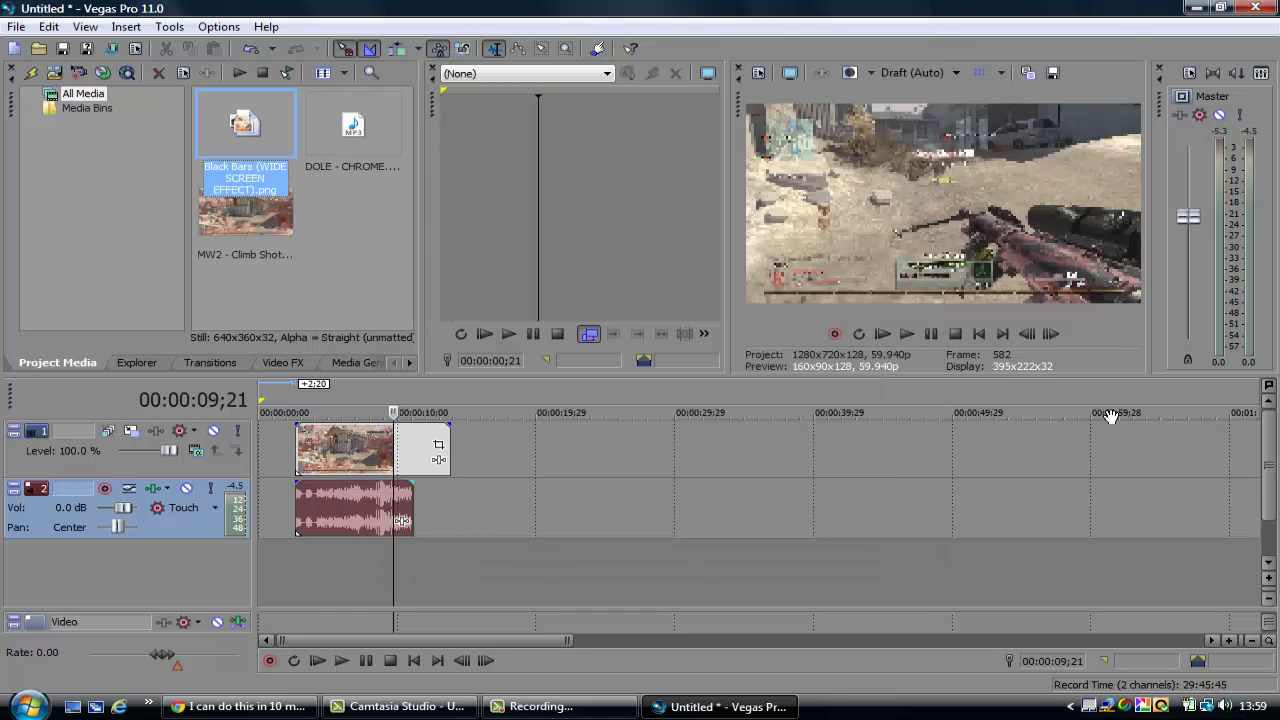
Step: Place the black bars image on the timeline after the gameplay clip and insert a new video track above it
{"action": "left_click_drag", "start_coordinate": [242, 125], "coordinate": [595, 448]}
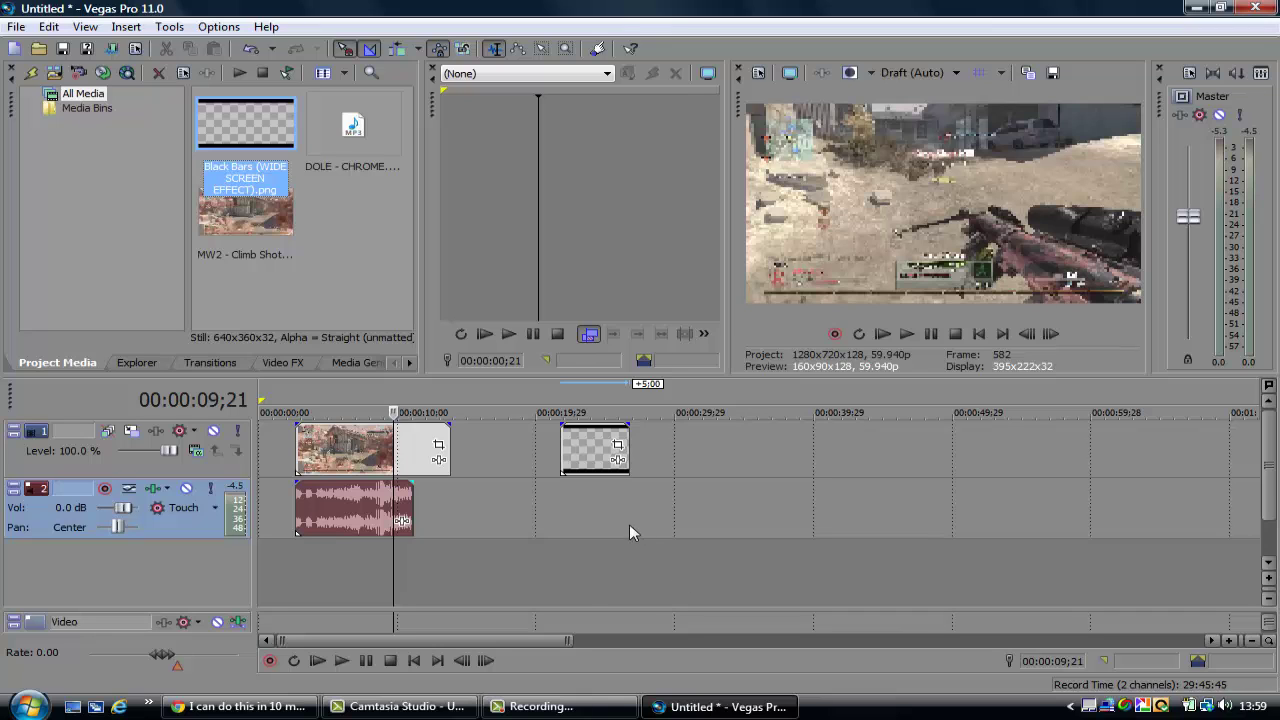
{"action": "left_click", "coordinate": [587, 504]}
{"action": "right_click", "coordinate": [493, 521]}
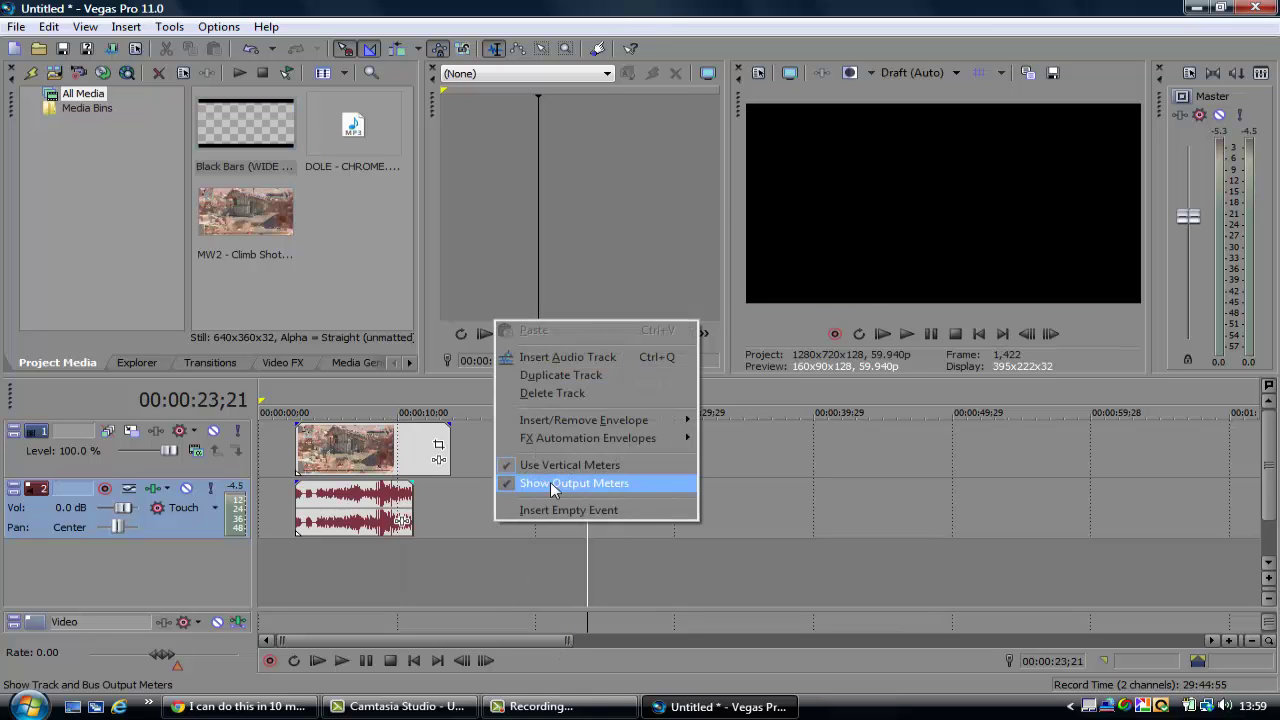
{"action": "right_click", "coordinate": [463, 451]}
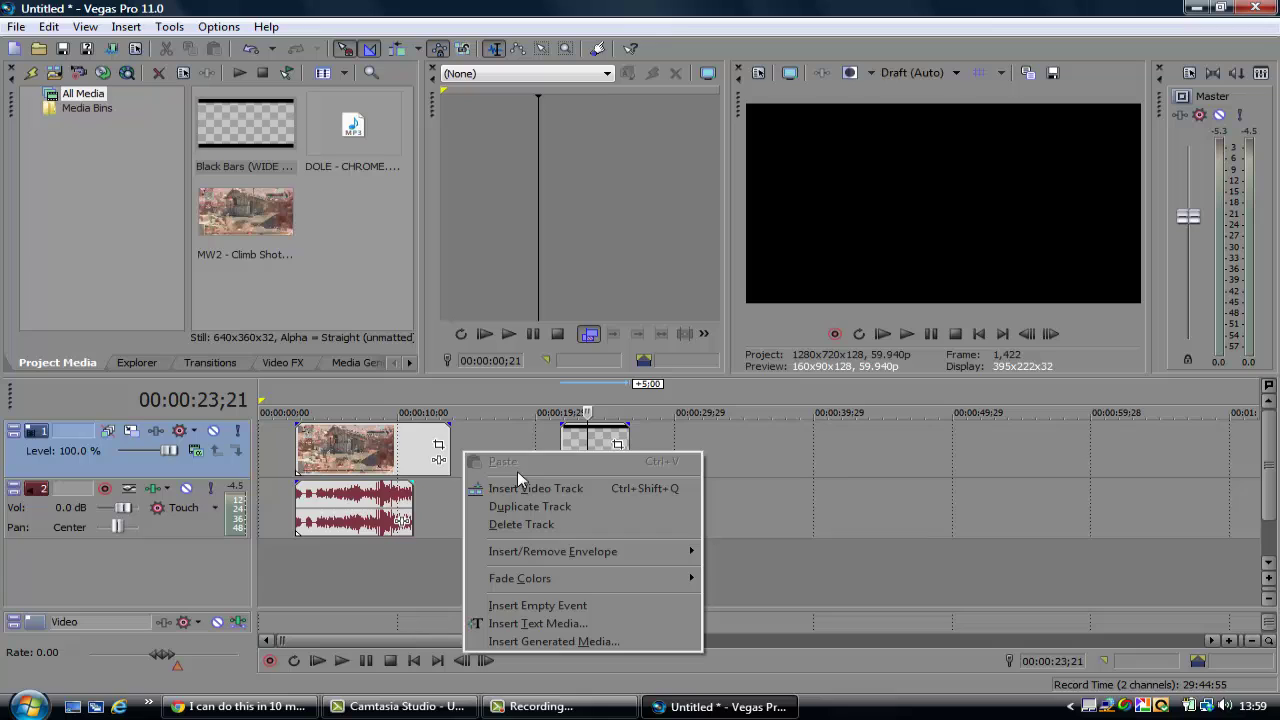
{"action": "left_click", "coordinate": [486, 488]}
Step: Move the black bars onto the new track above the gameplay clip and stretch them to the clip's full length
{"action": "left_click_drag", "start_coordinate": [580, 513], "coordinate": [449, 454]}
{"action": "left_click", "coordinate": [275, 478]}
{"action": "left_click", "coordinate": [322, 466]}
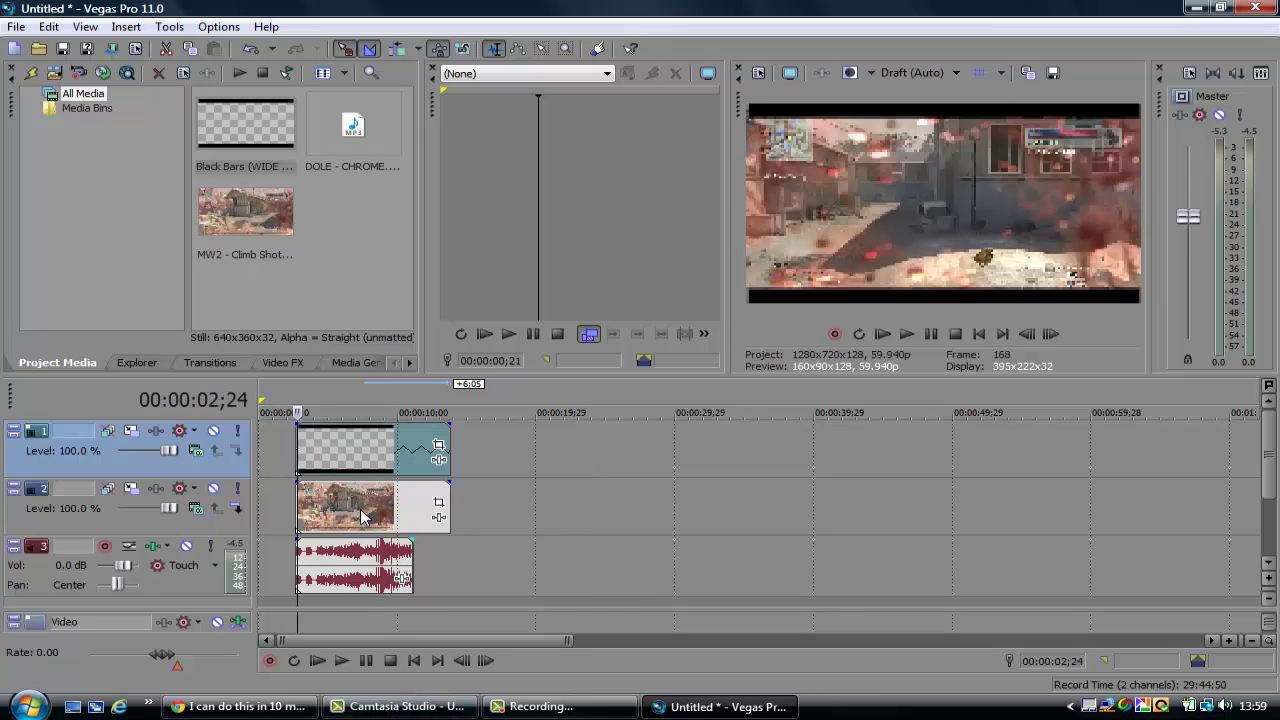
Step: Set the video preview quality to Preview (Auto)
{"action": "left_click", "coordinate": [915, 73]}
{"action": "mouse_move", "coordinate": [930, 112]}
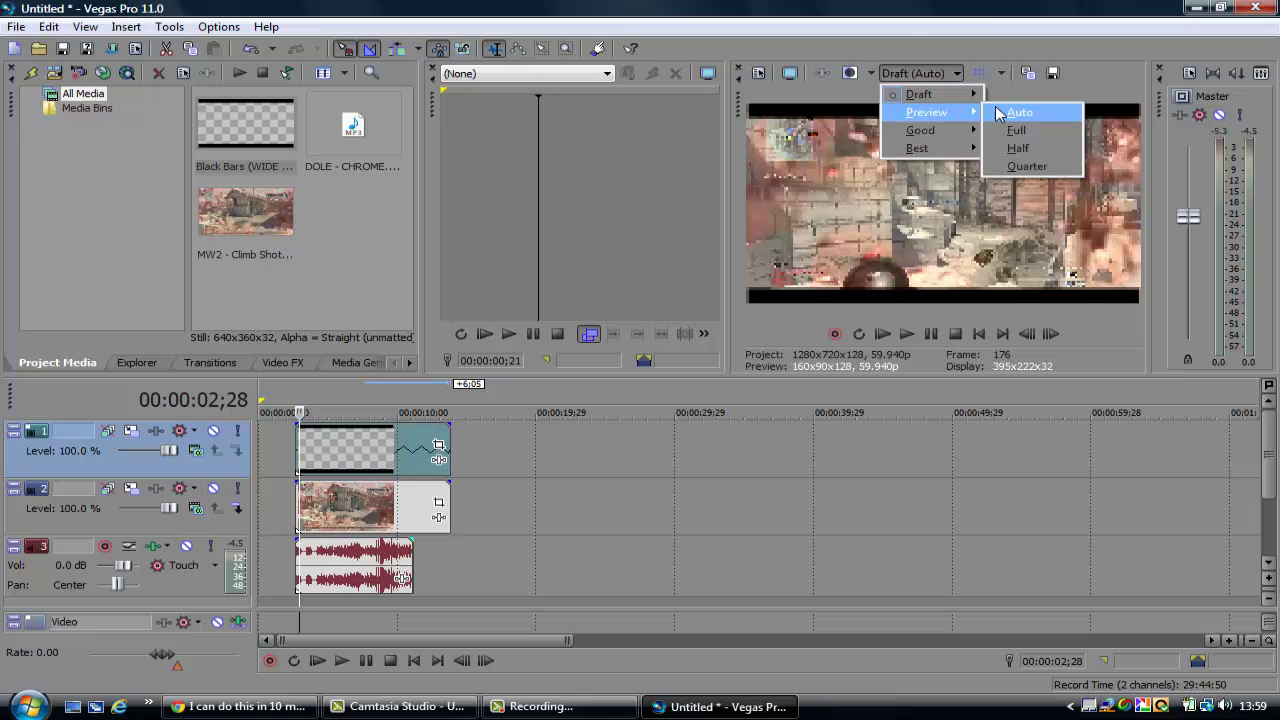
{"action": "left_click", "coordinate": [1015, 112]}
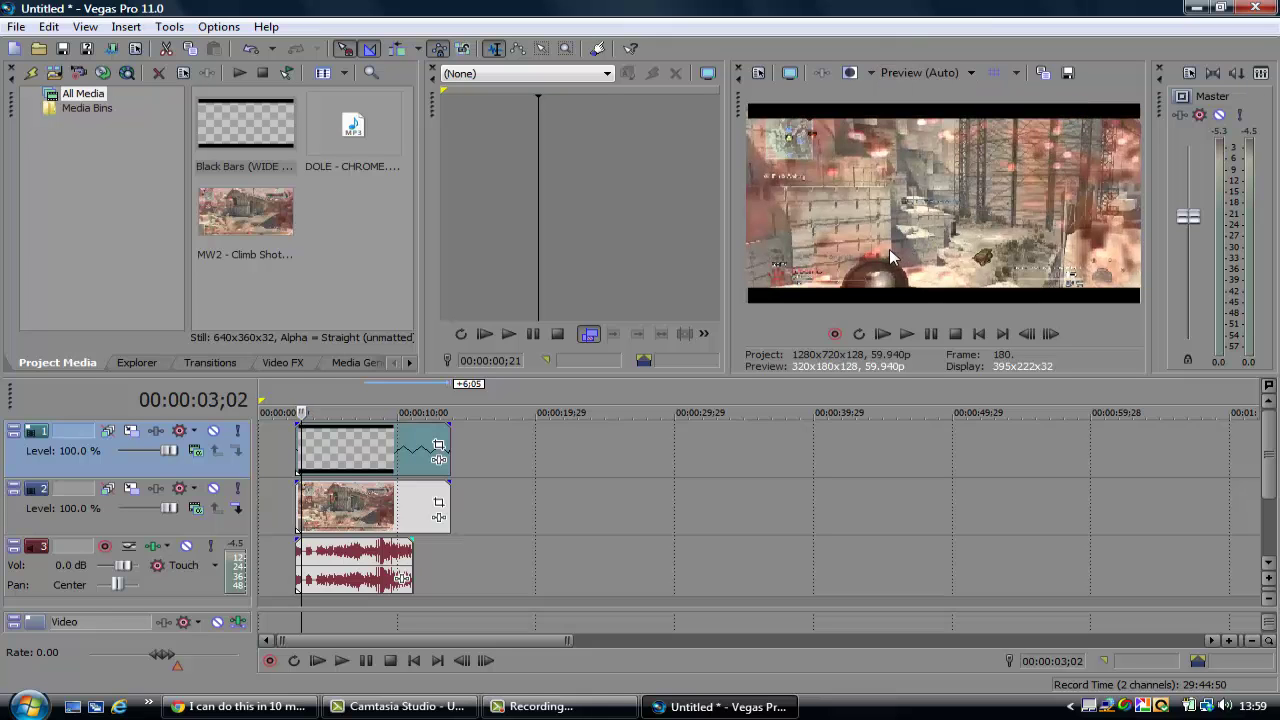
Step: Disable resampling in the properties of the MW2 gameplay clip
{"action": "right_click", "coordinate": [358, 500]}
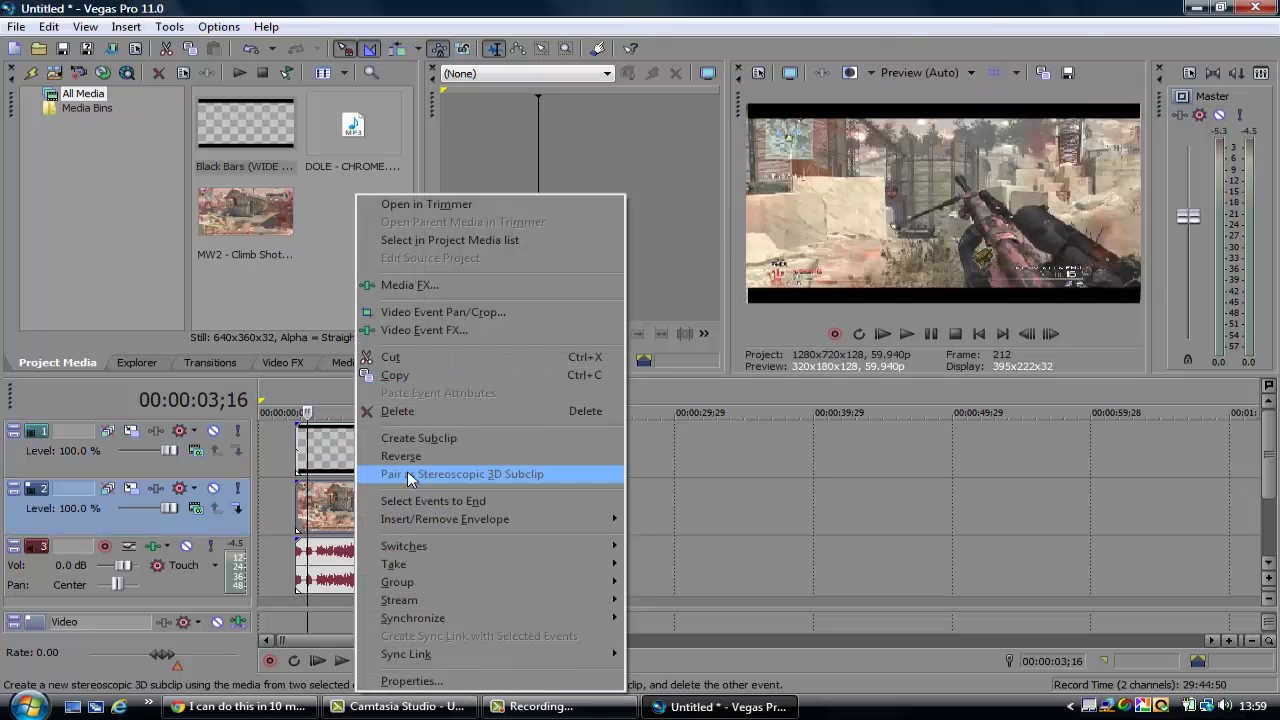
{"action": "left_click", "coordinate": [433, 682]}
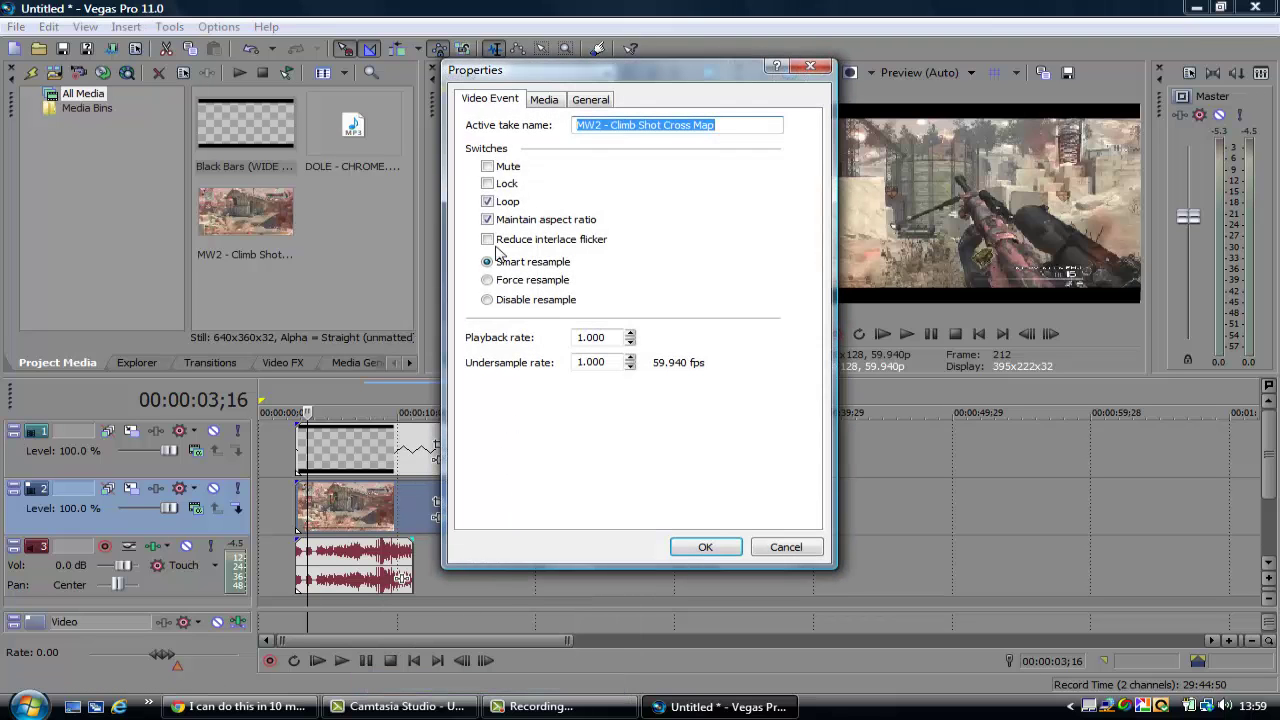
{"action": "left_click", "coordinate": [487, 300]}
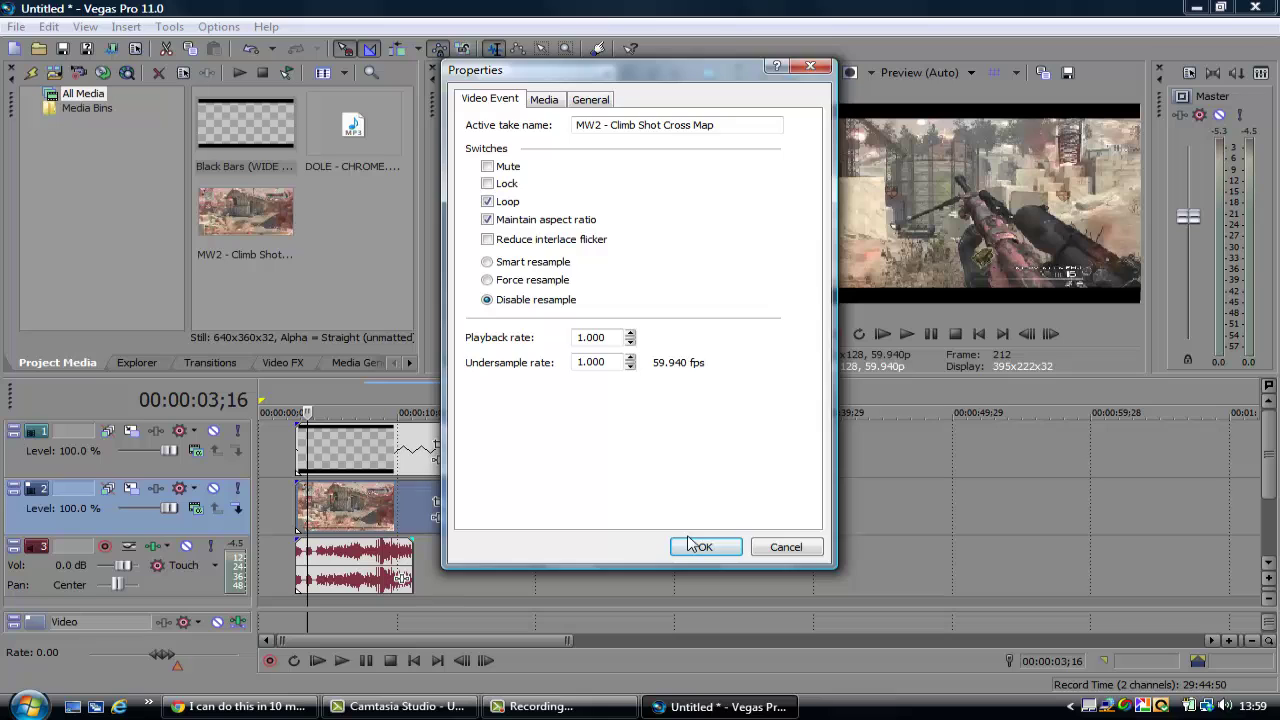
{"action": "left_click", "coordinate": [704, 546]}
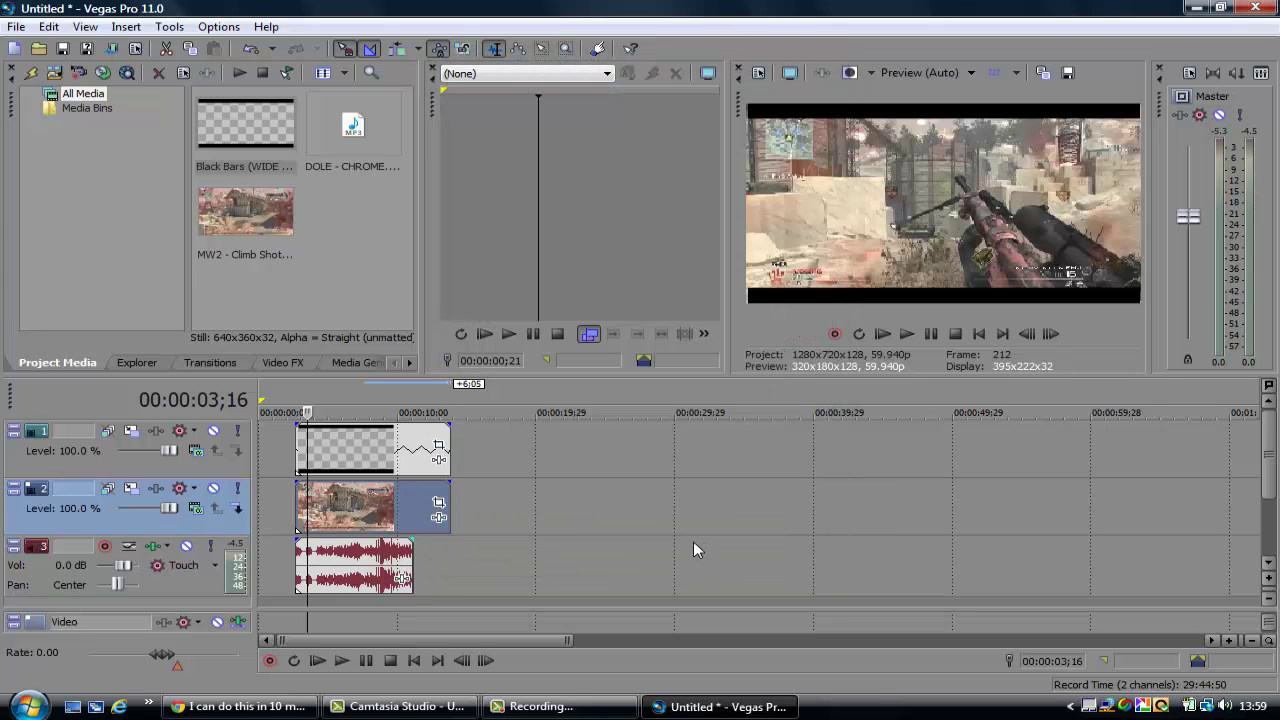
Step: Turn off Maintain aspect ratio in the properties of the black bars event
{"action": "right_click", "coordinate": [366, 462]}
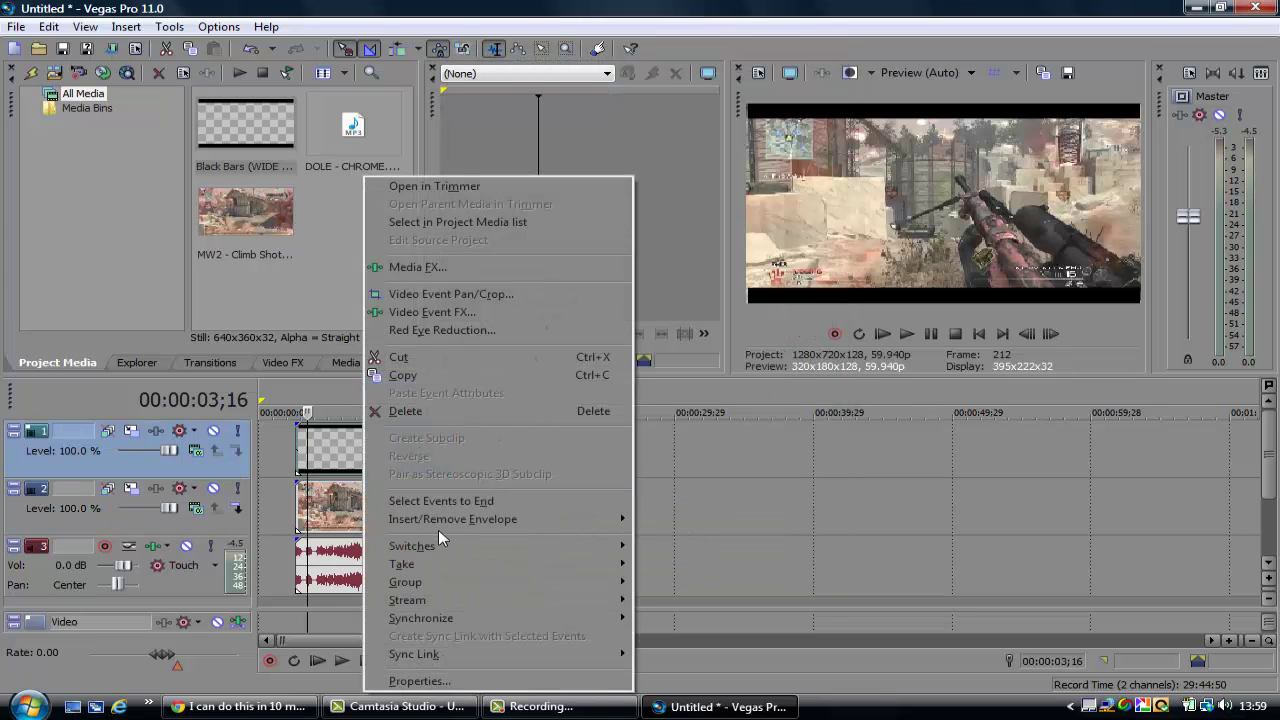
{"action": "left_click", "coordinate": [432, 683]}
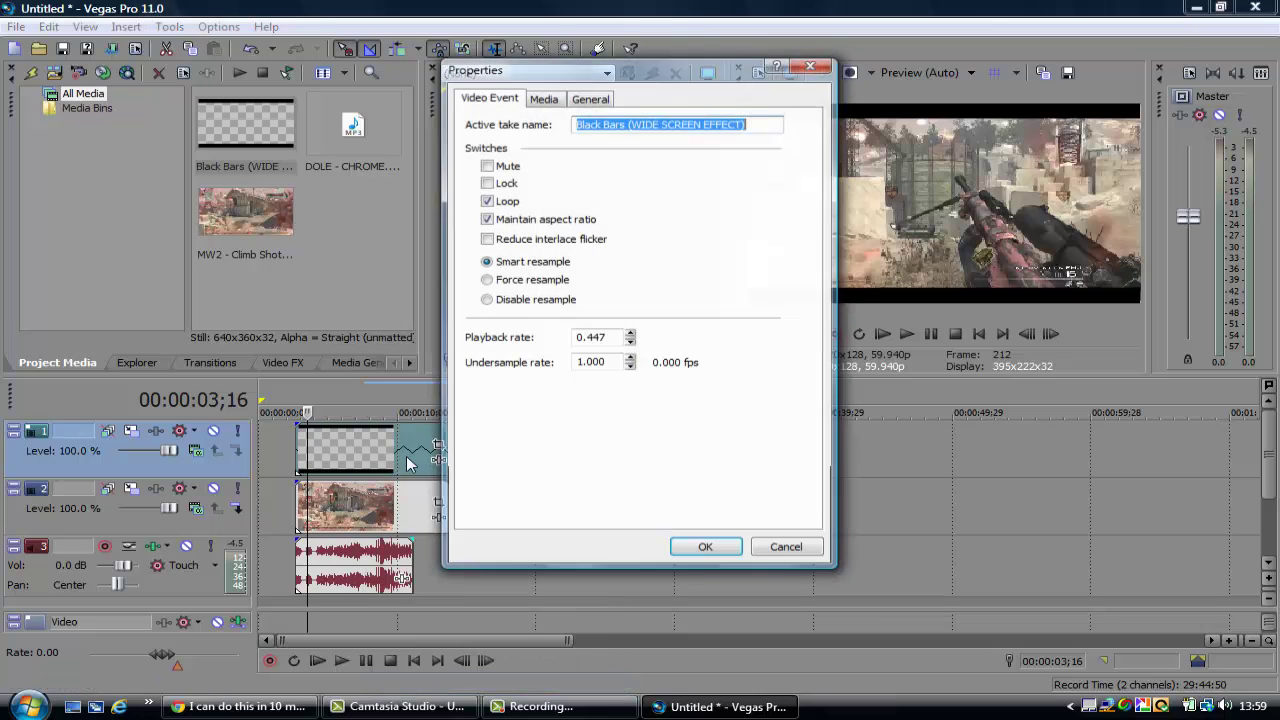
{"action": "left_click", "coordinate": [487, 221]}
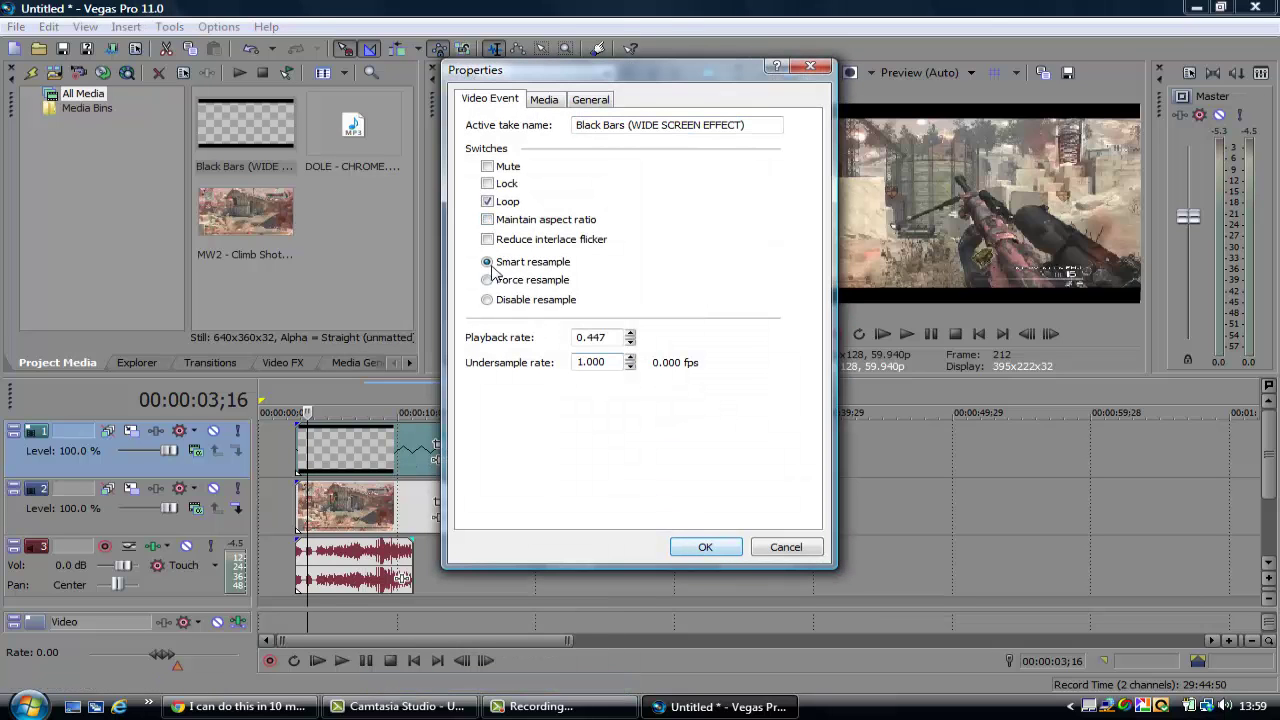
{"action": "left_click", "coordinate": [705, 548]}
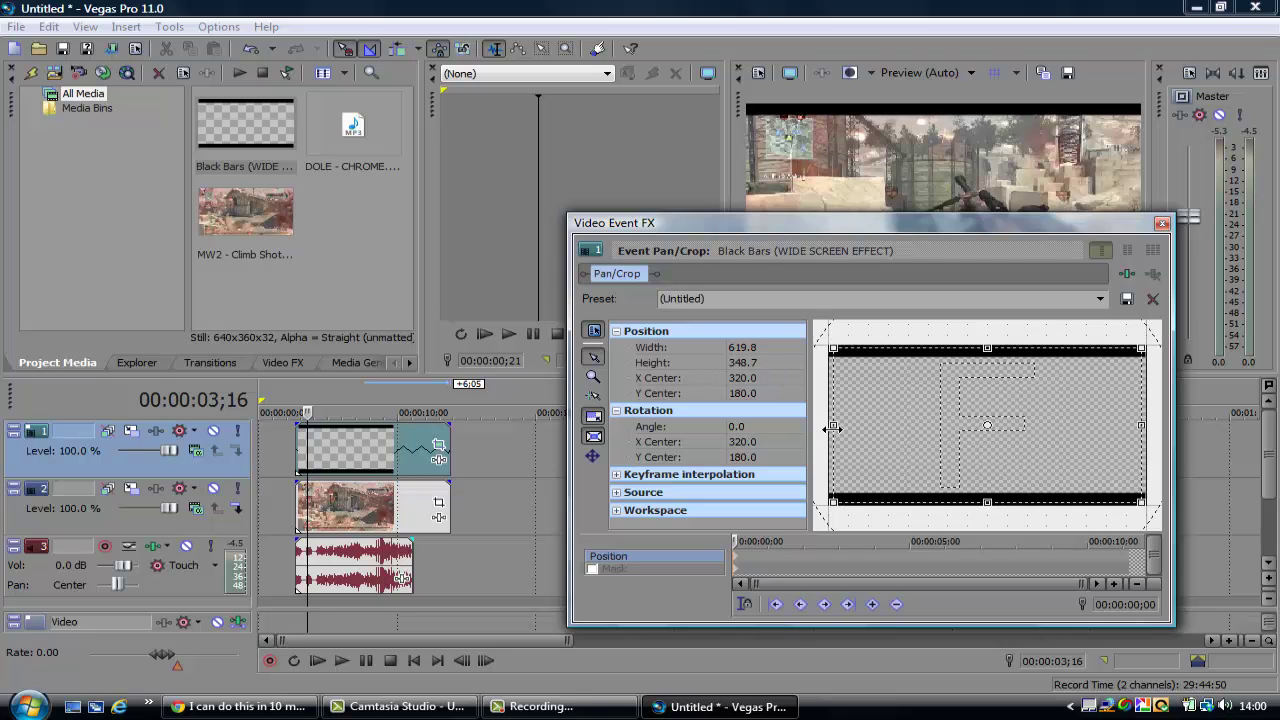
Step: Adjust the black bars' Pan/Crop frame to about 627.0 by 352.7 and play the opening of the clip to check it
{"action": "left_click_drag", "start_coordinate": [989, 349], "coordinate": [990, 346]}
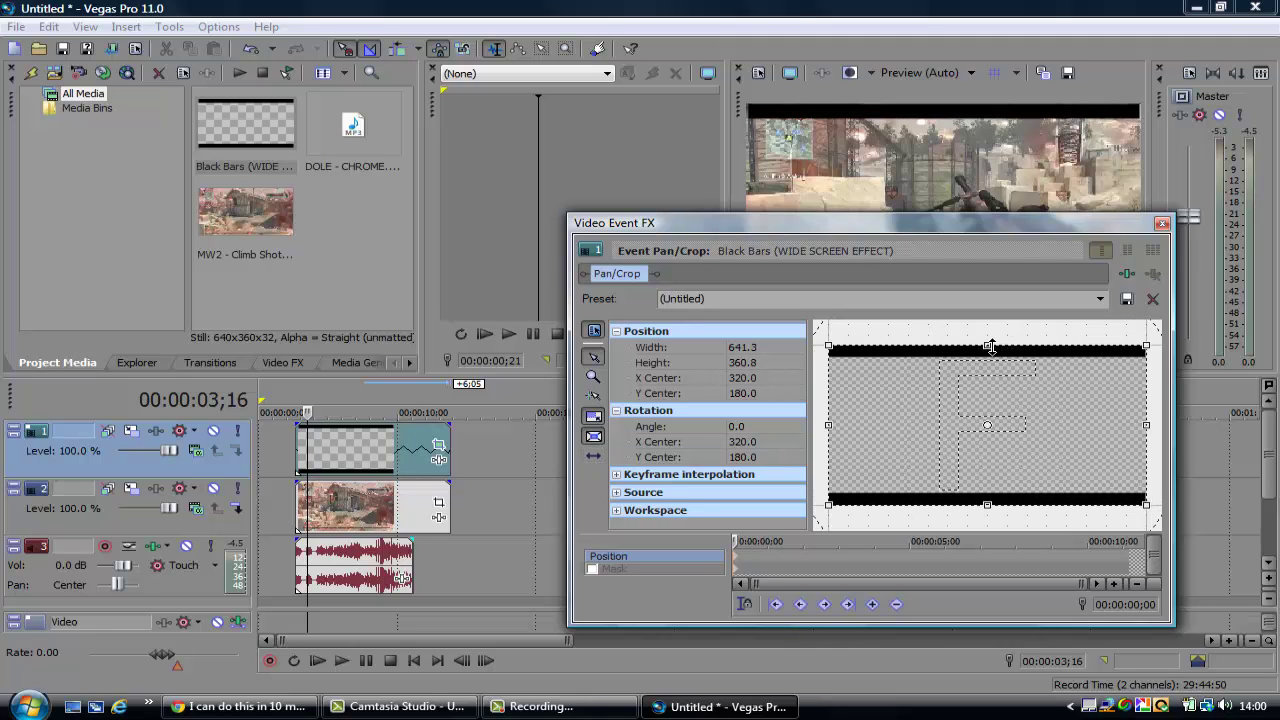
{"action": "key", "text": "ctrl+z"}
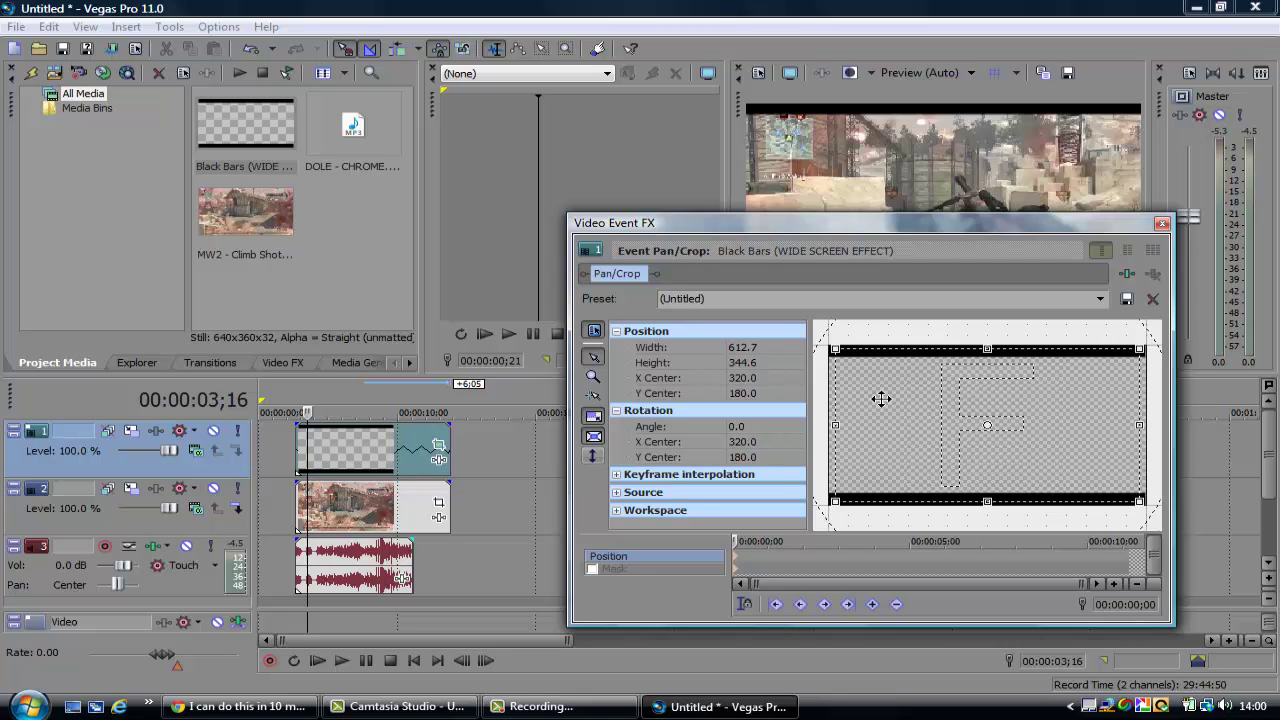
{"action": "mouse_move", "coordinate": [987, 351]}
{"action": "left_mouse_down"}
{"action": "mouse_move", "coordinate": [984, 362]}
{"action": "mouse_move", "coordinate": [985, 350]}
{"action": "left_mouse_up"}
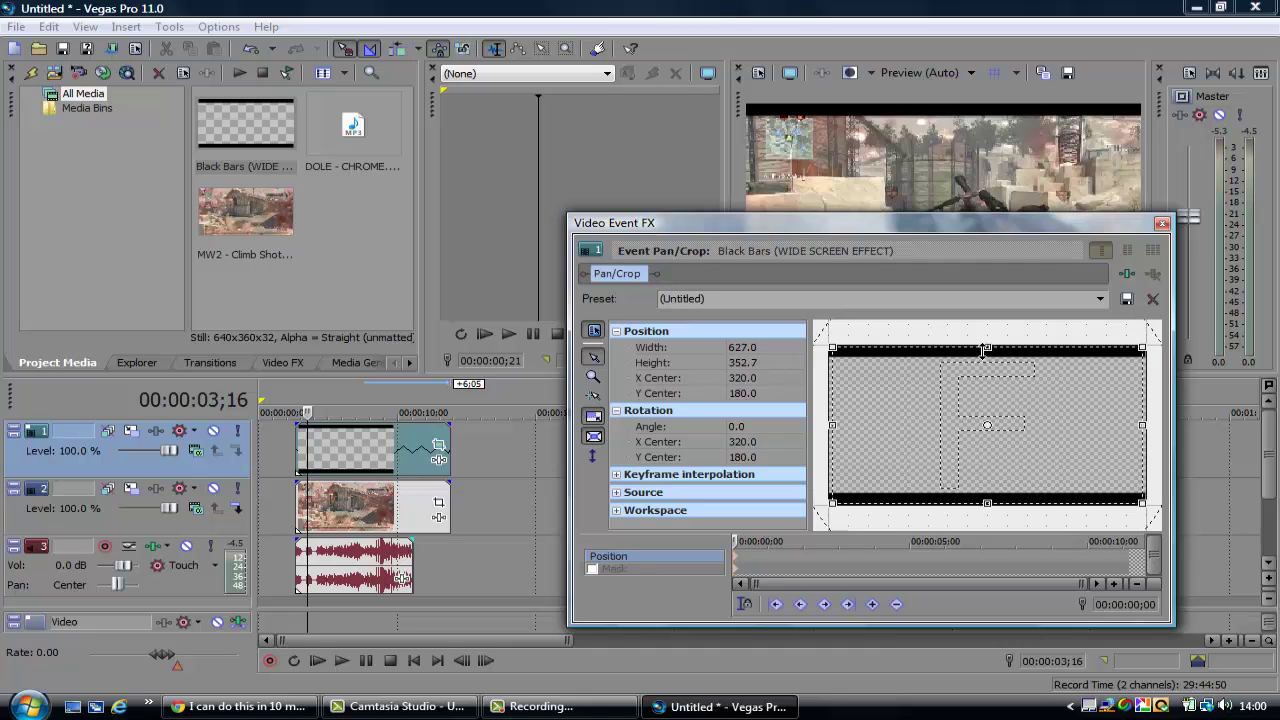
{"action": "left_click", "coordinate": [1162, 223]}
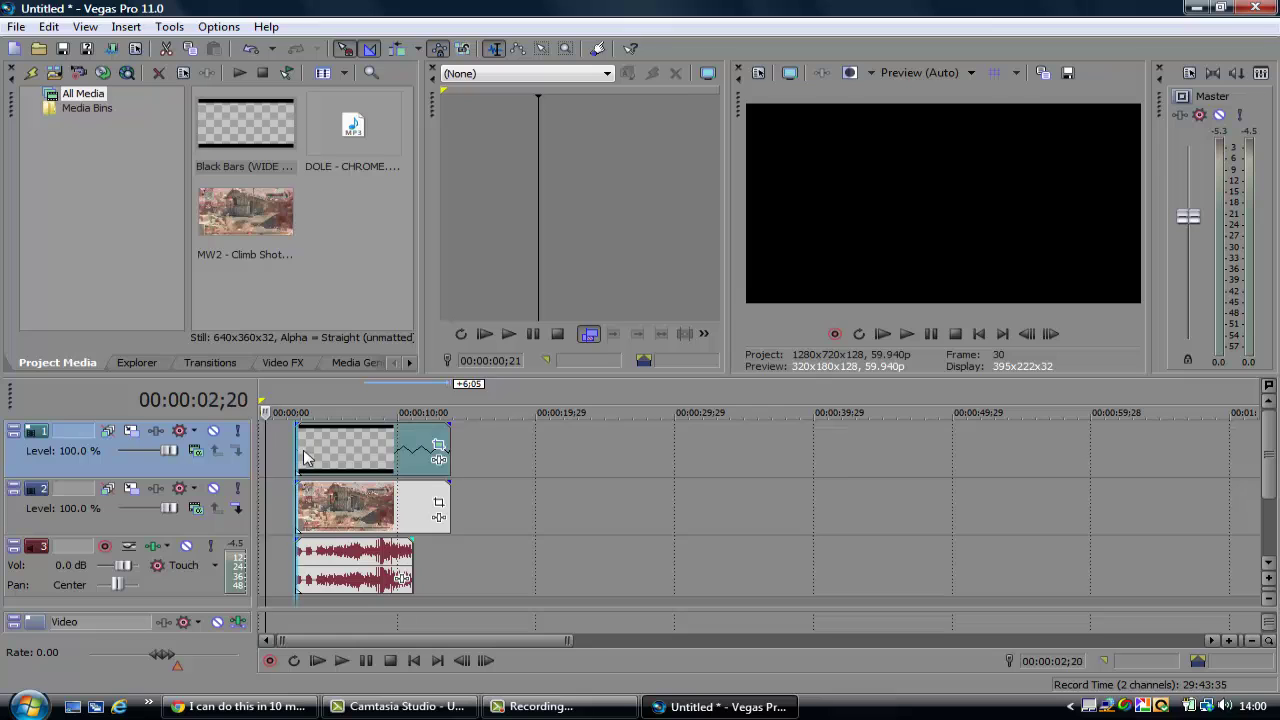
{"action": "left_click_drag", "start_coordinate": [407, 447], "coordinate": [340, 474]}
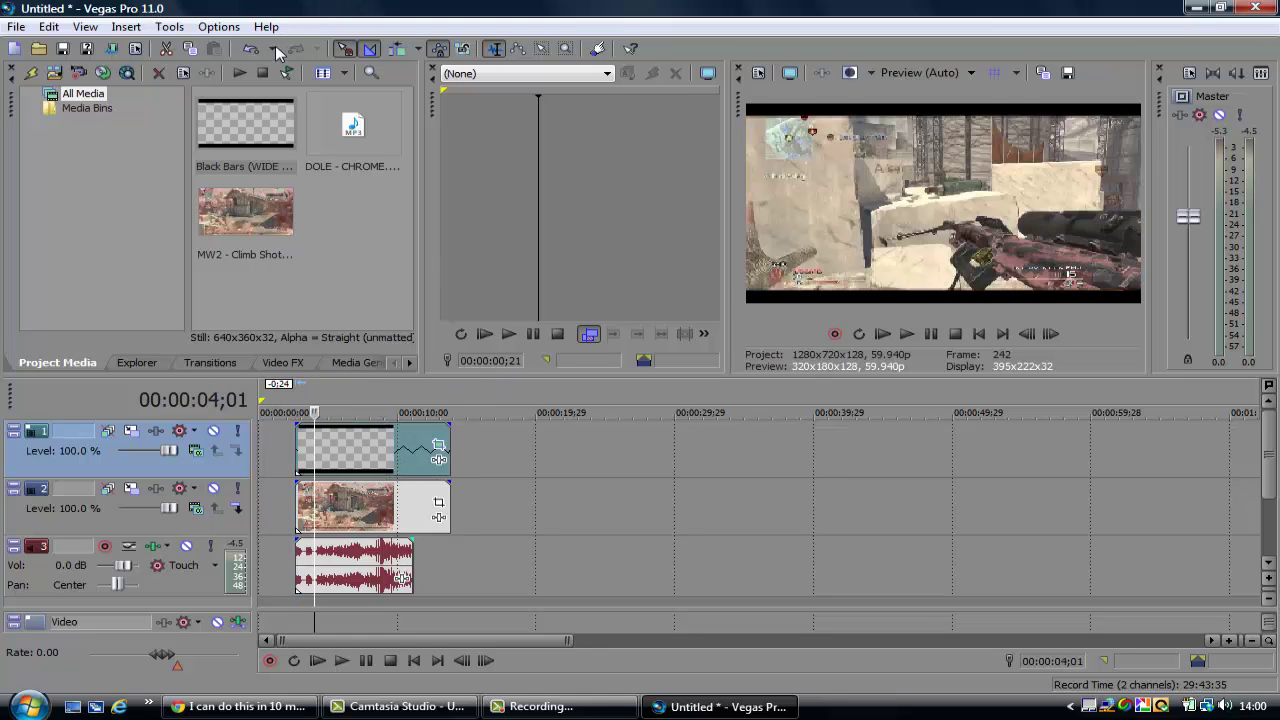
Step: Browse for more media to import, checking the Give Away editing pack and opening the Editing pack Part 2 folder
{"action": "left_click", "coordinate": [48, 26]}
{"action": "left_click", "coordinate": [15, 27]}
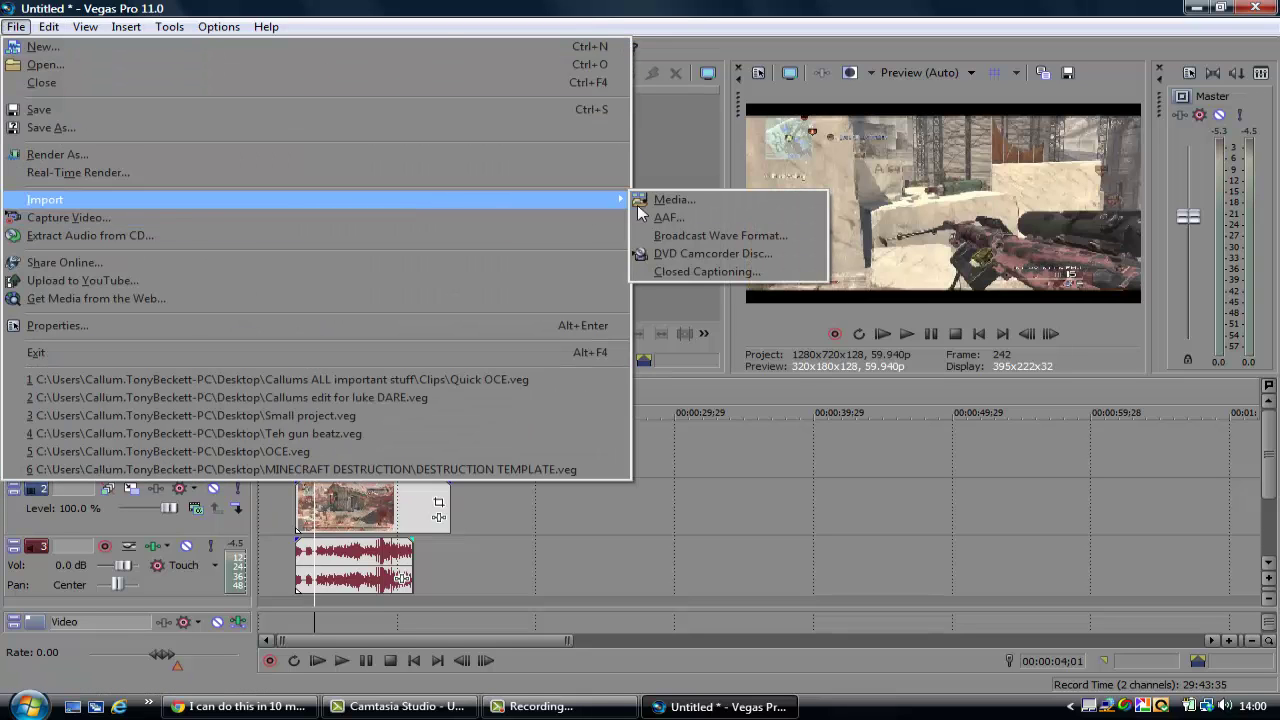
{"action": "left_click", "coordinate": [641, 201]}
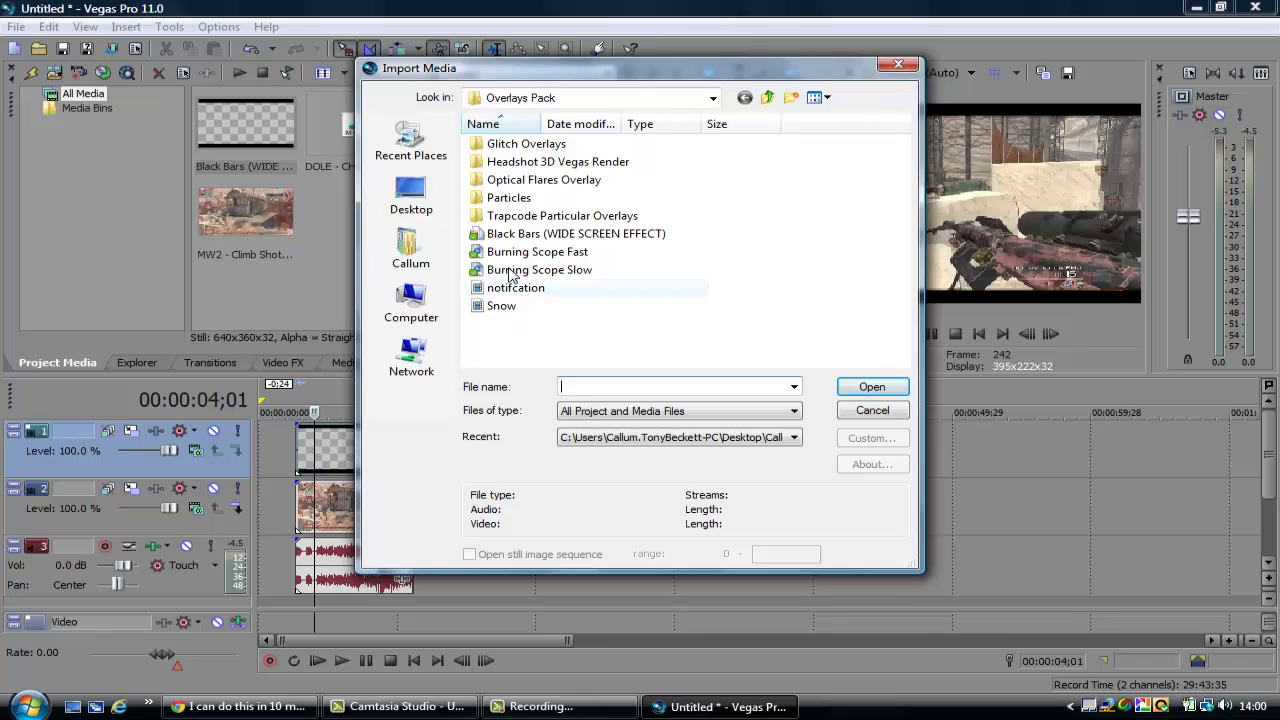
{"action": "left_click", "coordinate": [767, 97]}
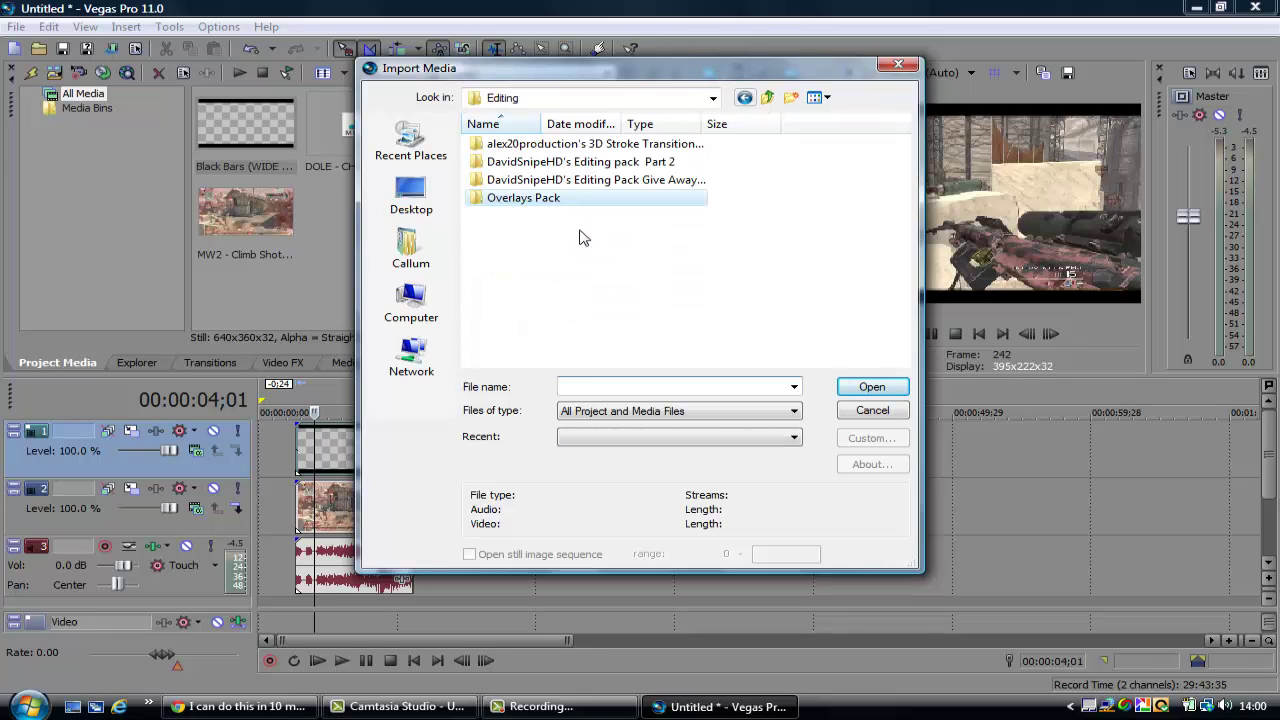
{"action": "double_click", "coordinate": [655, 180]}
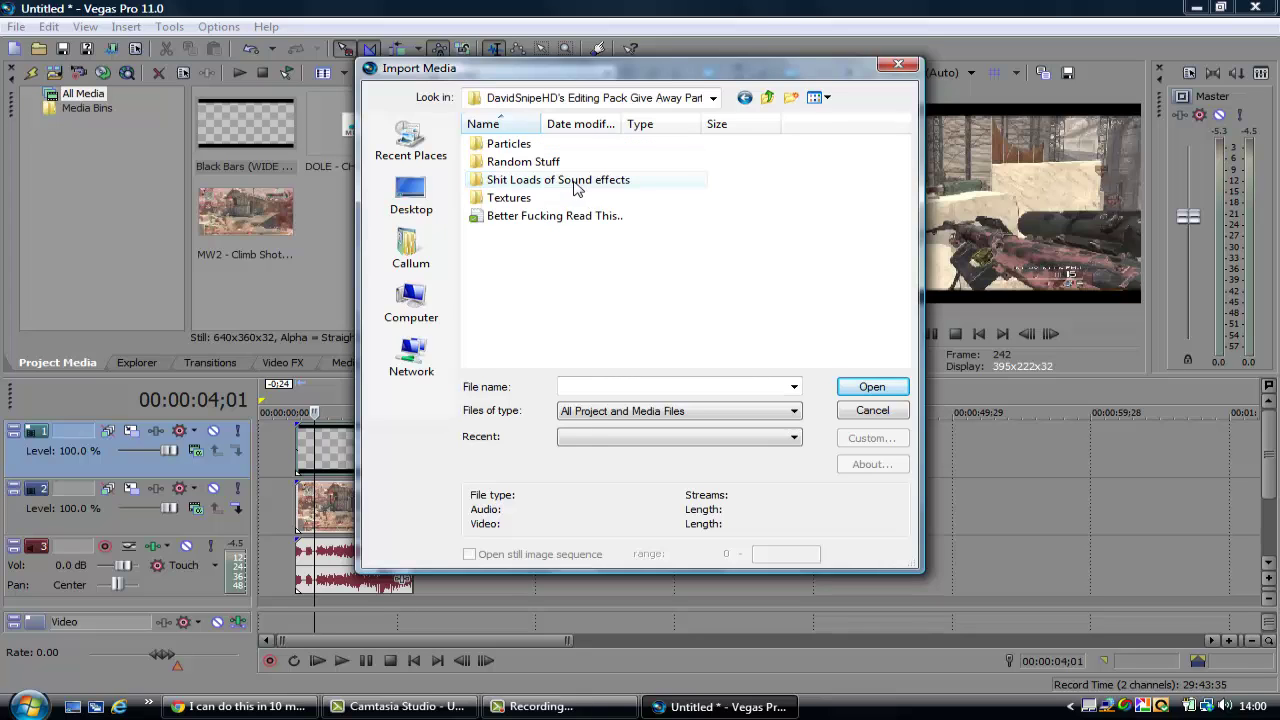
{"action": "left_click", "coordinate": [768, 97]}
{"action": "double_click", "coordinate": [605, 163]}
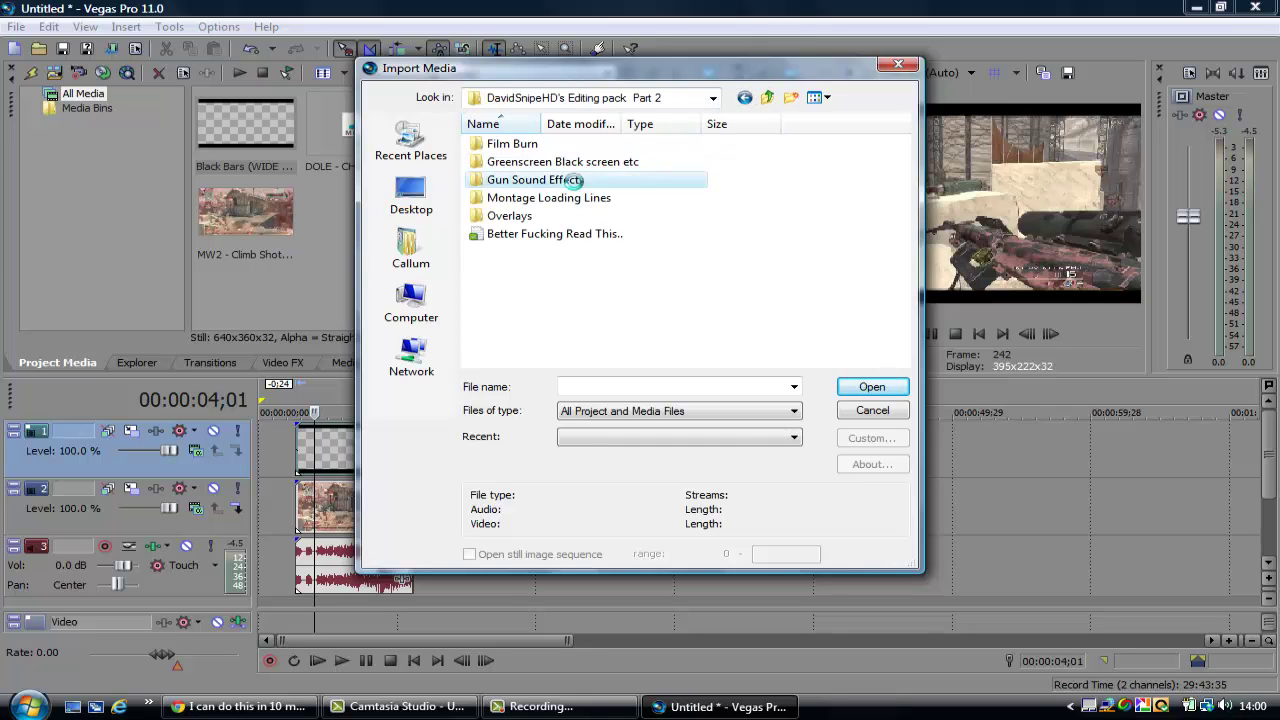
Step: Import the Intervention sound from the MW2 folder of the Gun Sound Effects
{"action": "double_click", "coordinate": [575, 180]}
{"action": "double_click", "coordinate": [542, 180]}
{"action": "scroll", "coordinate": [590, 295], "scroll_direction": "down", "scroll_amount": 2}
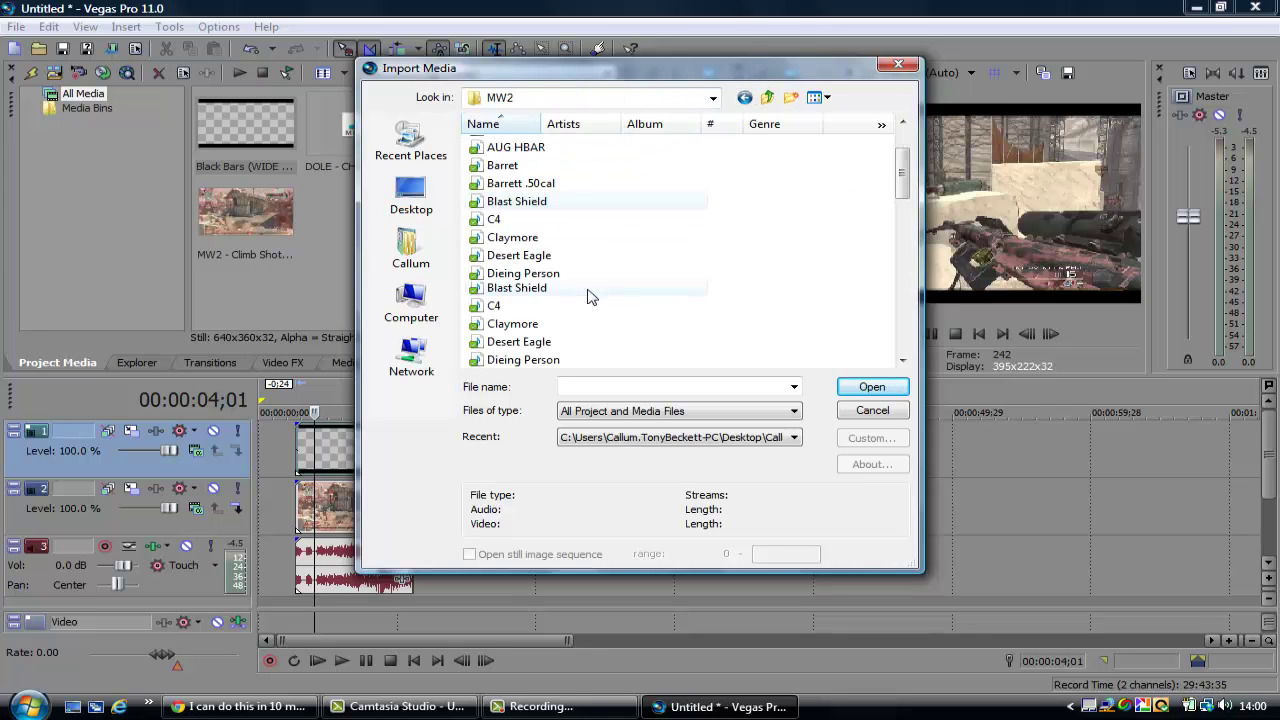
{"action": "scroll", "coordinate": [585, 290], "scroll_direction": "down", "scroll_amount": 3}
{"action": "left_click", "coordinate": [534, 211]}
{"action": "double_click", "coordinate": [530, 228]}
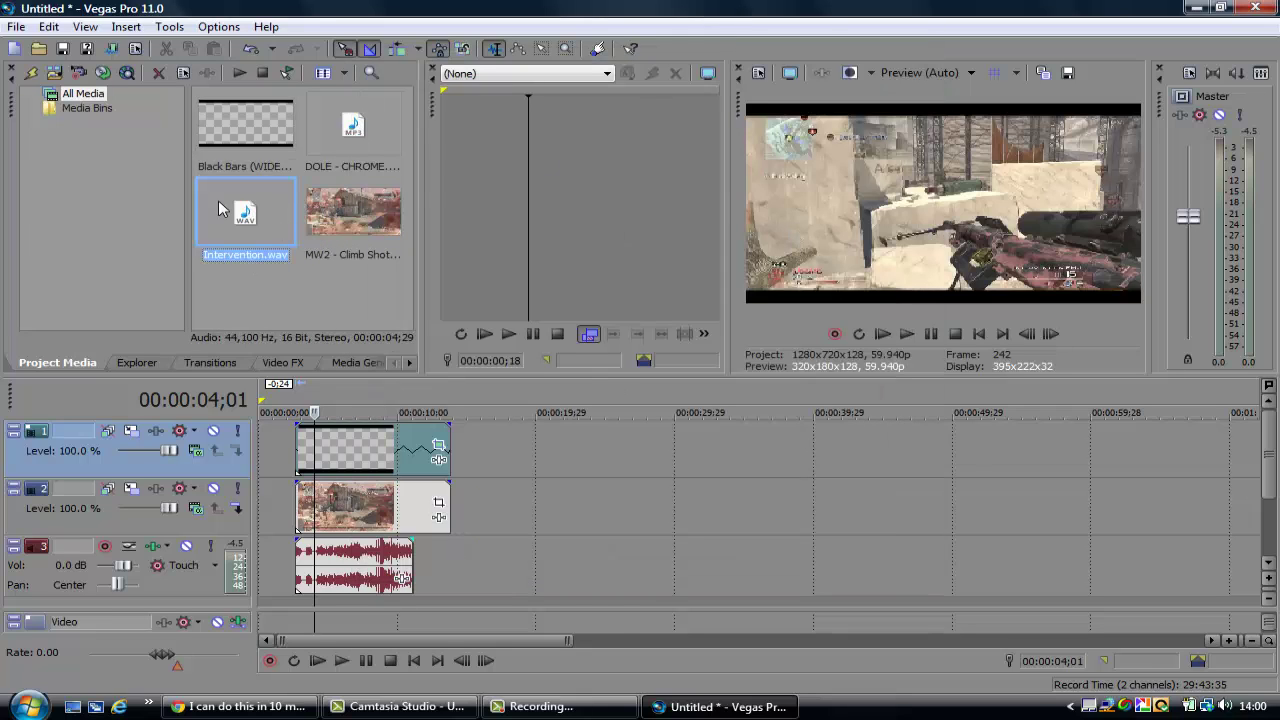
Step: Place the Intervention sound on the audio track in the empty space after the music
{"action": "left_click_drag", "start_coordinate": [622, 632], "coordinate": [602, 570]}
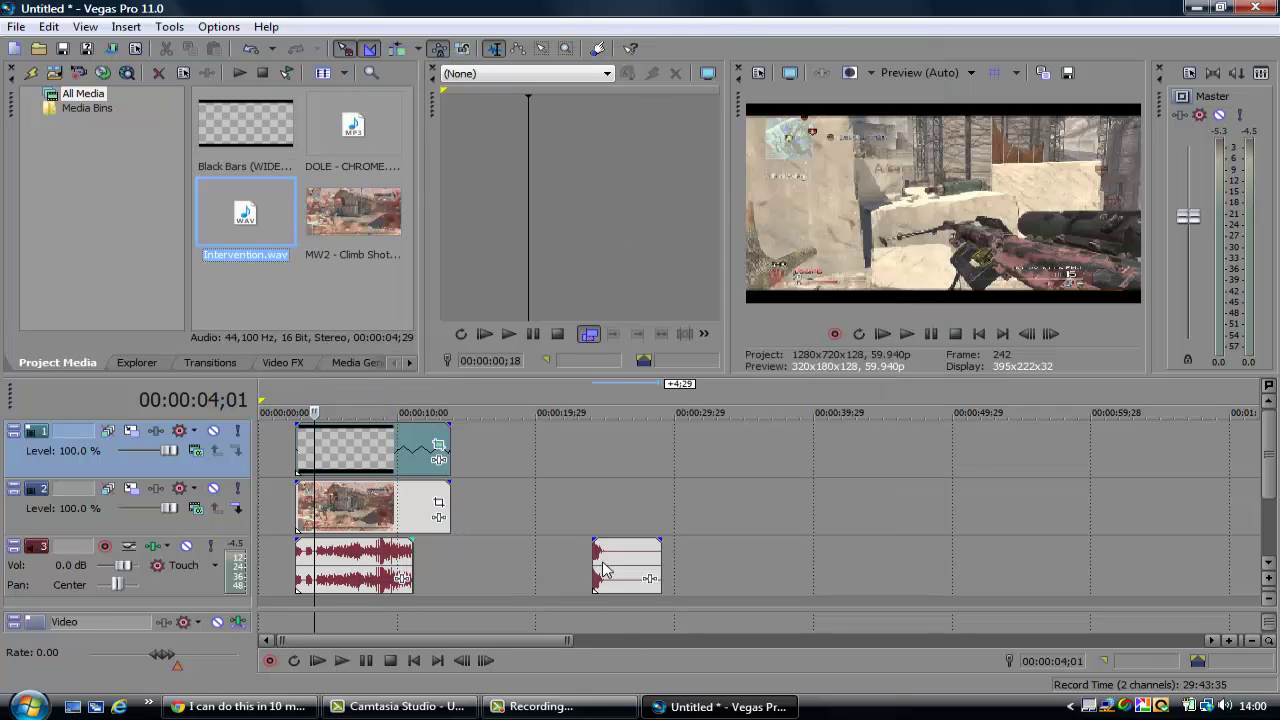
{"action": "right_click", "coordinate": [765, 608]}
{"action": "left_click", "coordinate": [779, 643]}
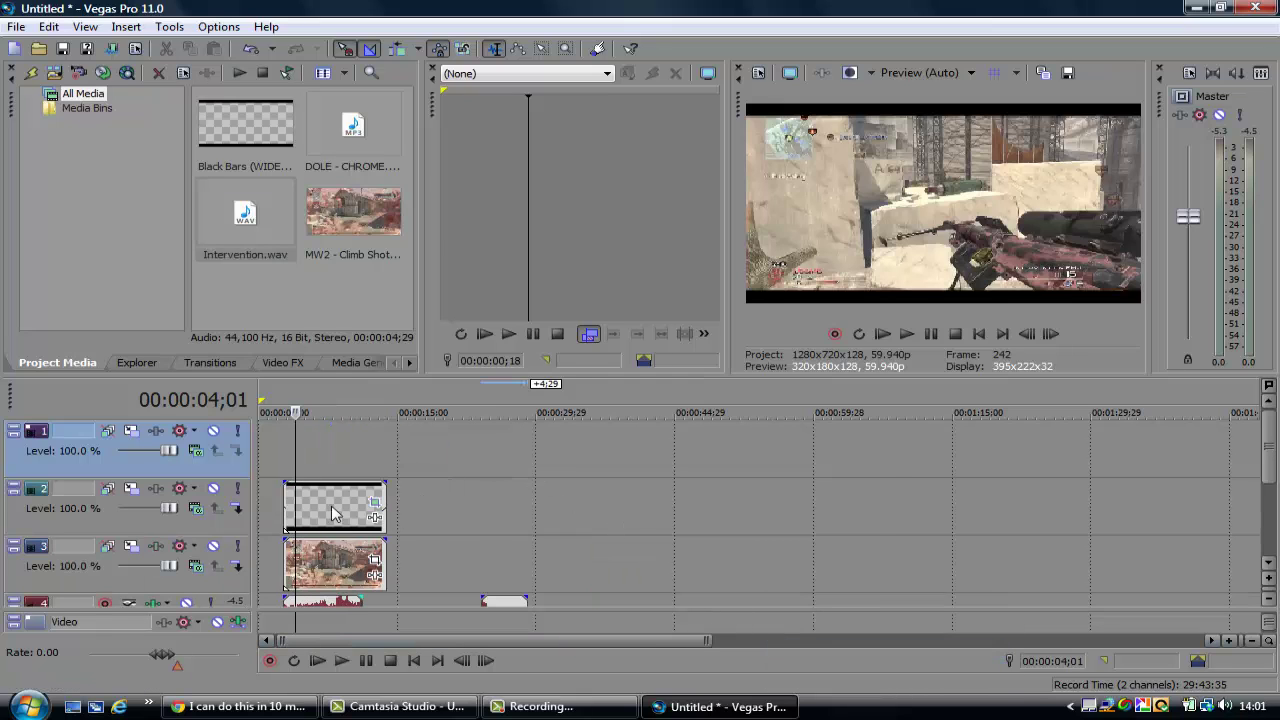
{"action": "right_click", "coordinate": [340, 443]}
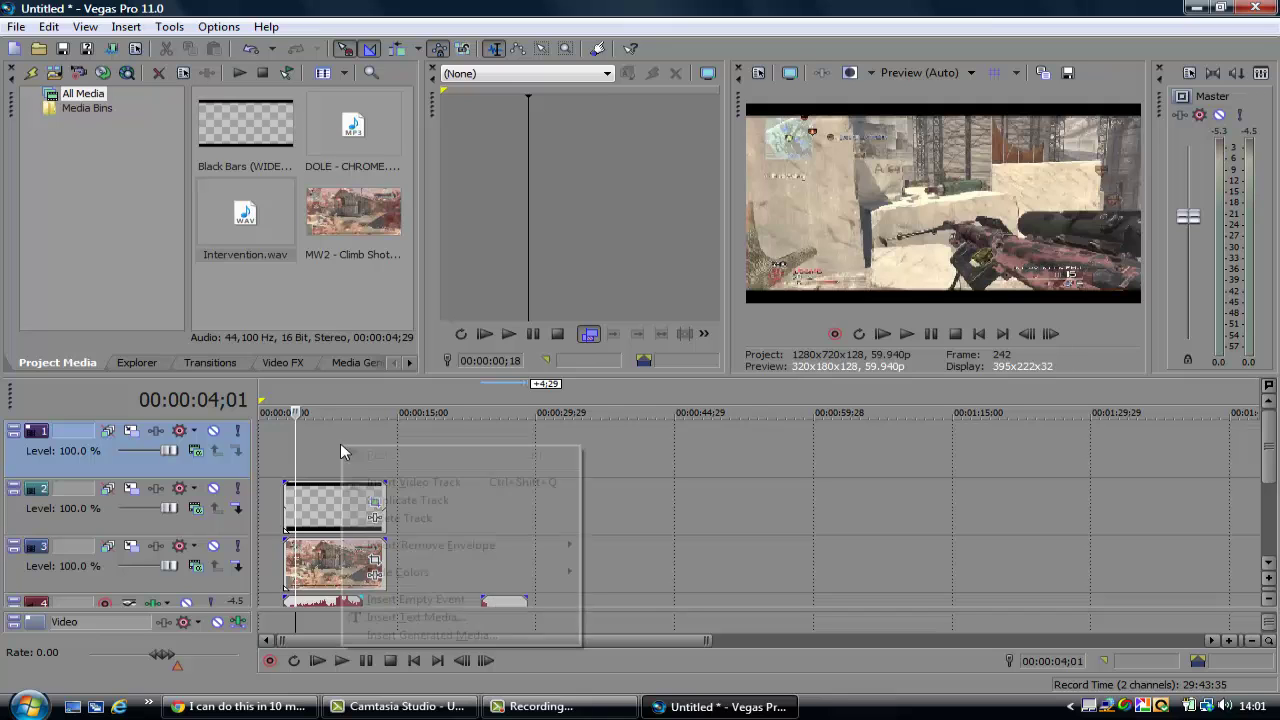
{"action": "left_click", "coordinate": [406, 527]}
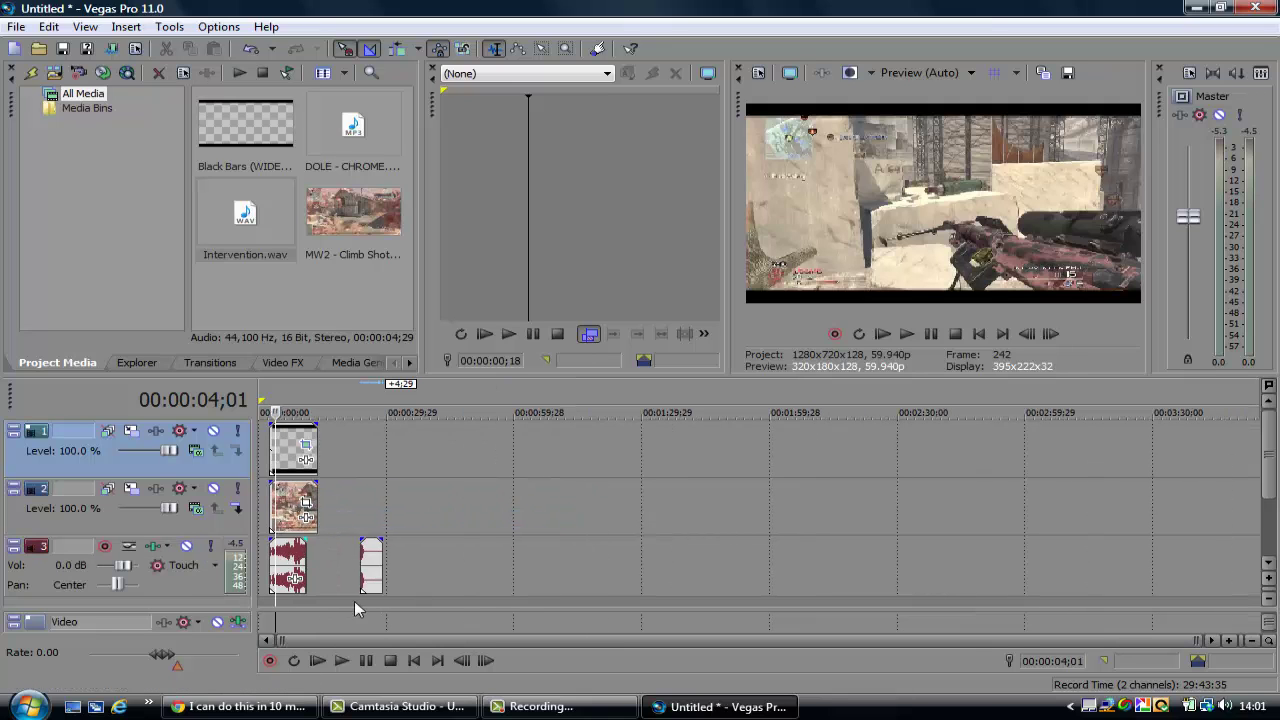
Step: Duplicate the audio track, then delete the music copy from track 4 and the Intervention sound from track 3
{"action": "right_click", "coordinate": [182, 590]}
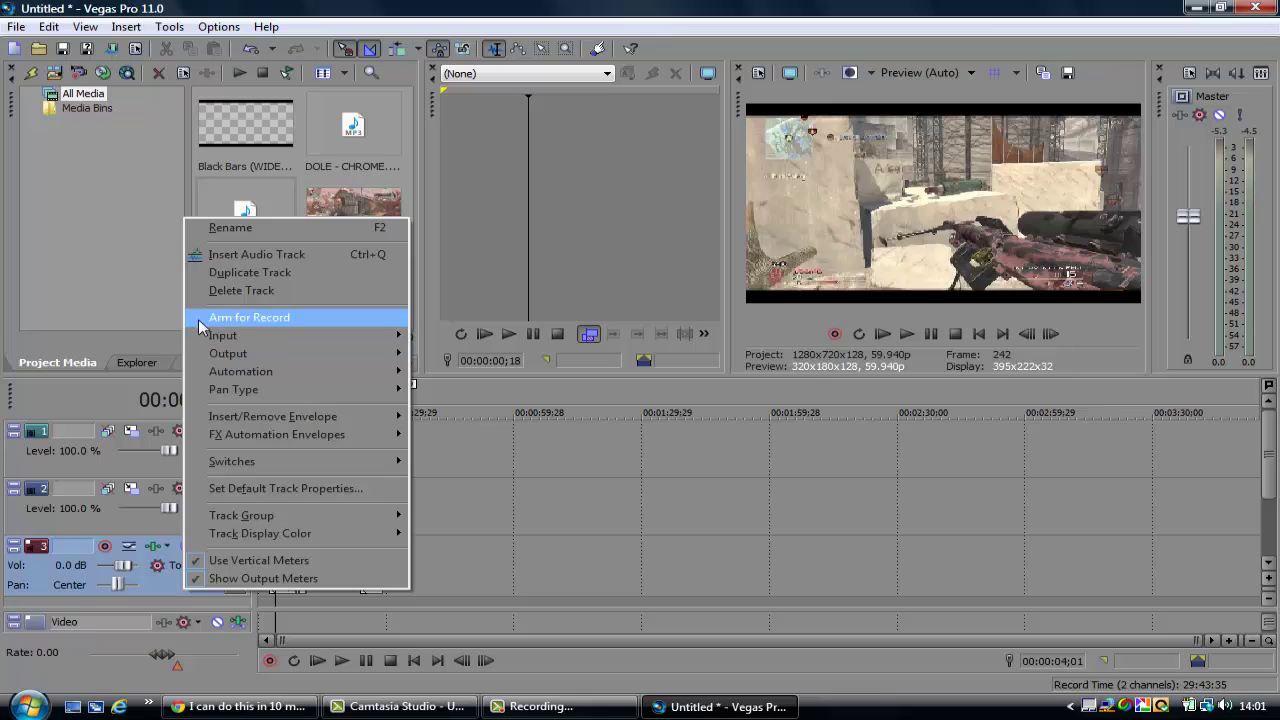
{"action": "left_click", "coordinate": [216, 275]}
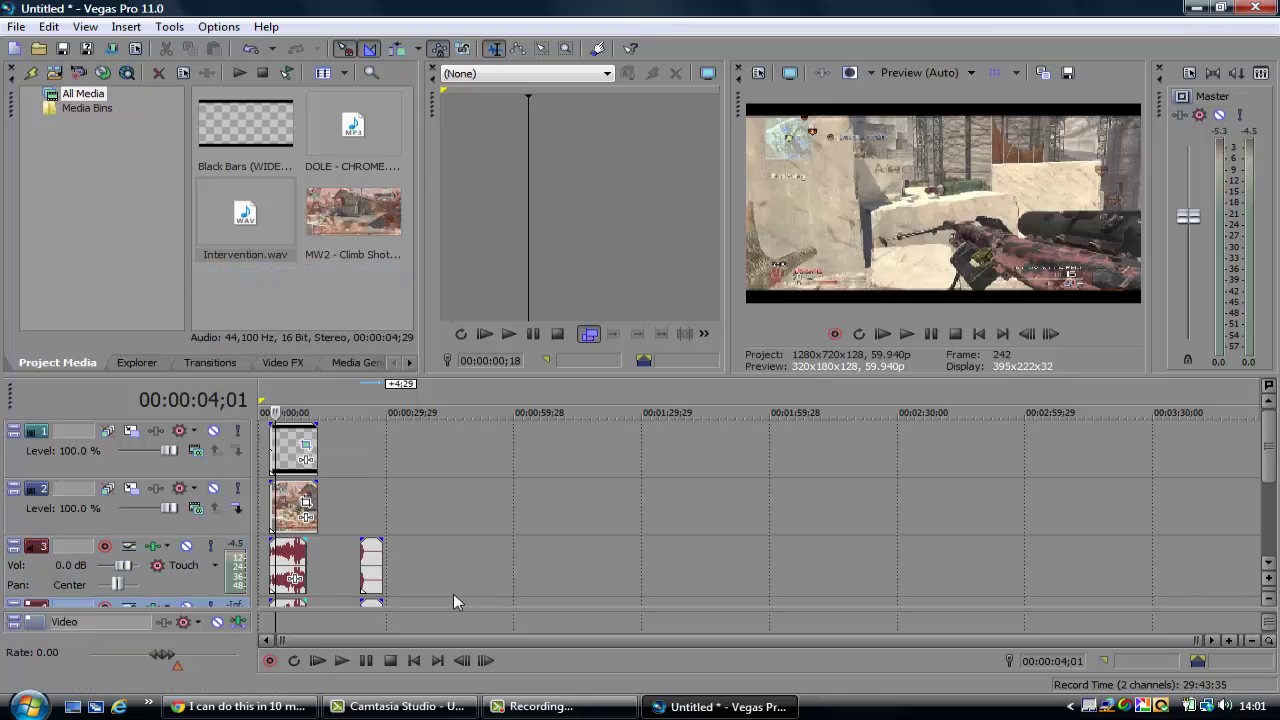
{"action": "right_click", "coordinate": [294, 604]}
{"action": "left_click", "coordinate": [338, 342]}
{"action": "right_click", "coordinate": [370, 582]}
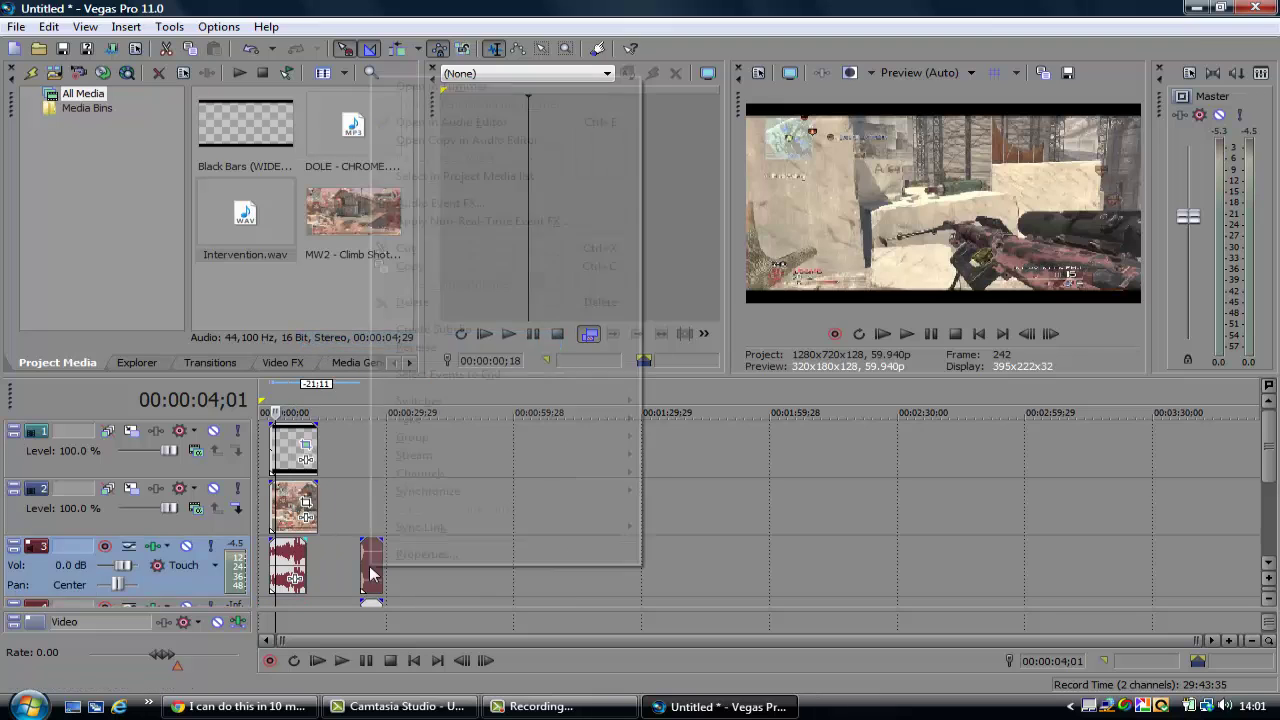
{"action": "left_click", "coordinate": [450, 302]}
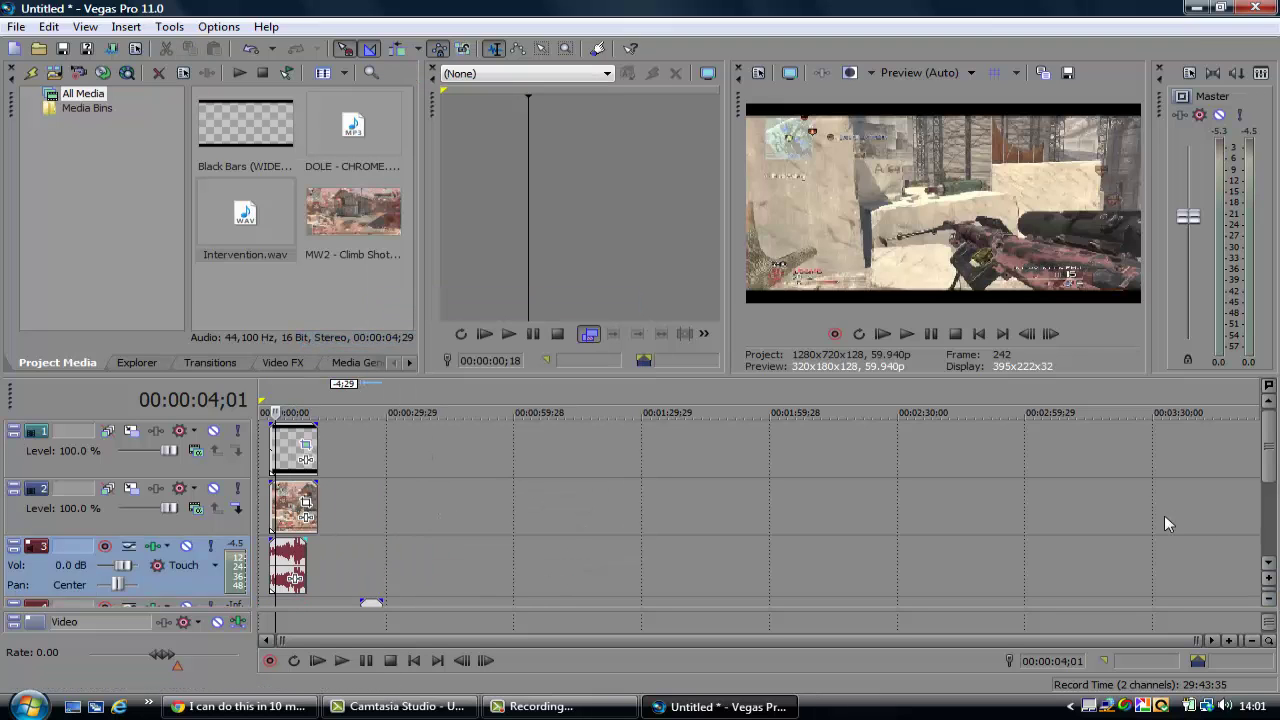
{"action": "scroll", "coordinate": [1268, 470], "scroll_direction": "down", "scroll_amount": 2}
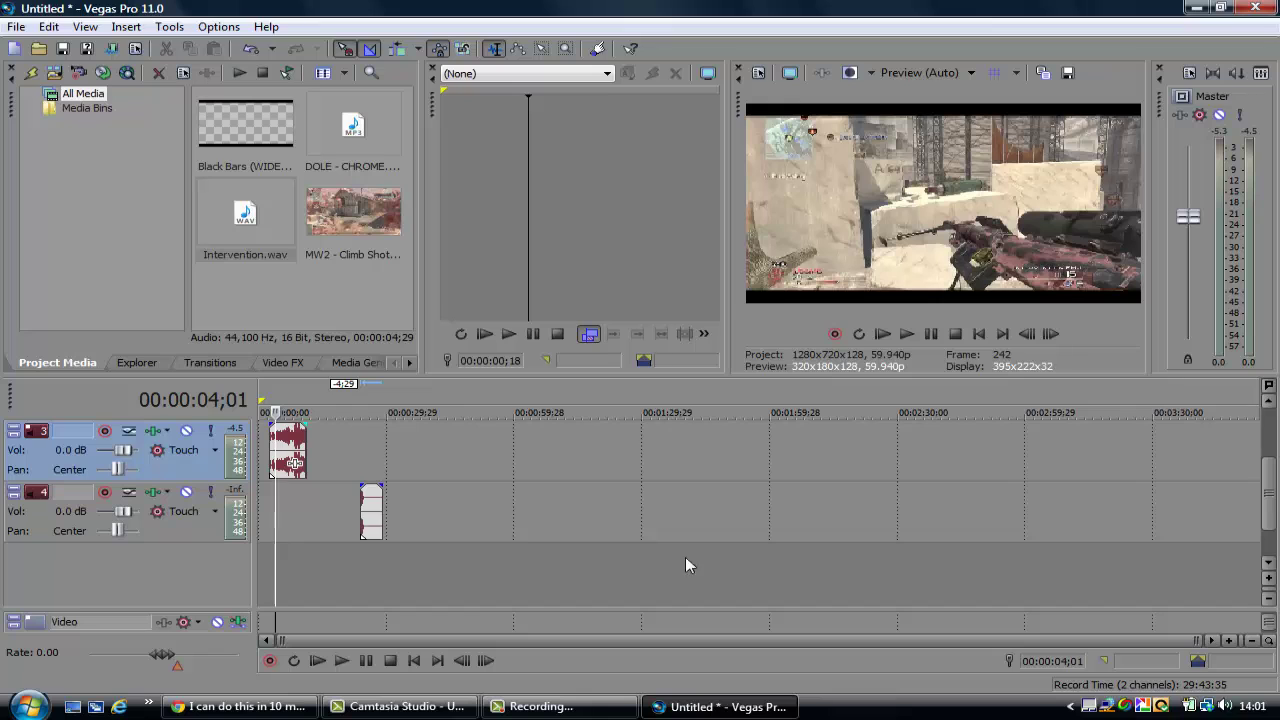
Step: Move the Intervention event on track 4 so it ends together with the music, and reverse it
{"action": "left_click", "coordinate": [371, 522]}
{"action": "scroll", "coordinate": [301, 521], "scroll_direction": "up", "scroll_amount": 5}
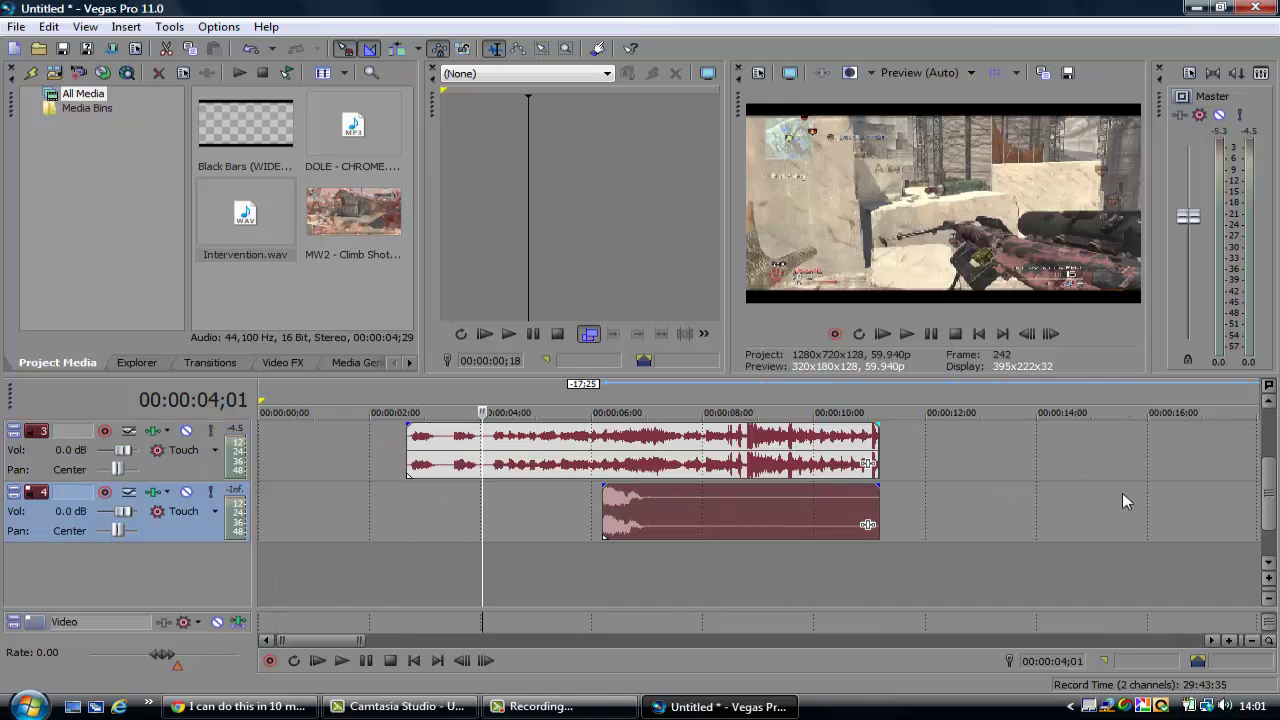
{"action": "right_click", "coordinate": [763, 521]}
{"action": "right_click", "coordinate": [744, 510]}
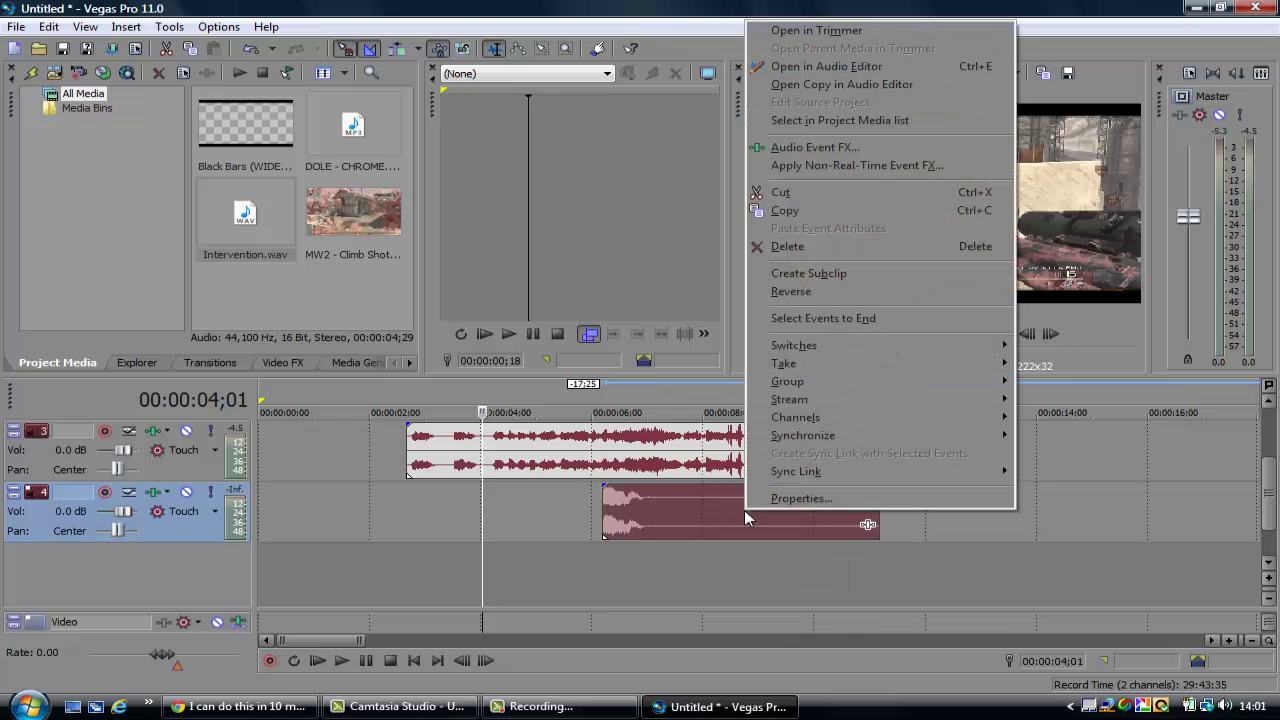
{"action": "left_click", "coordinate": [795, 292]}
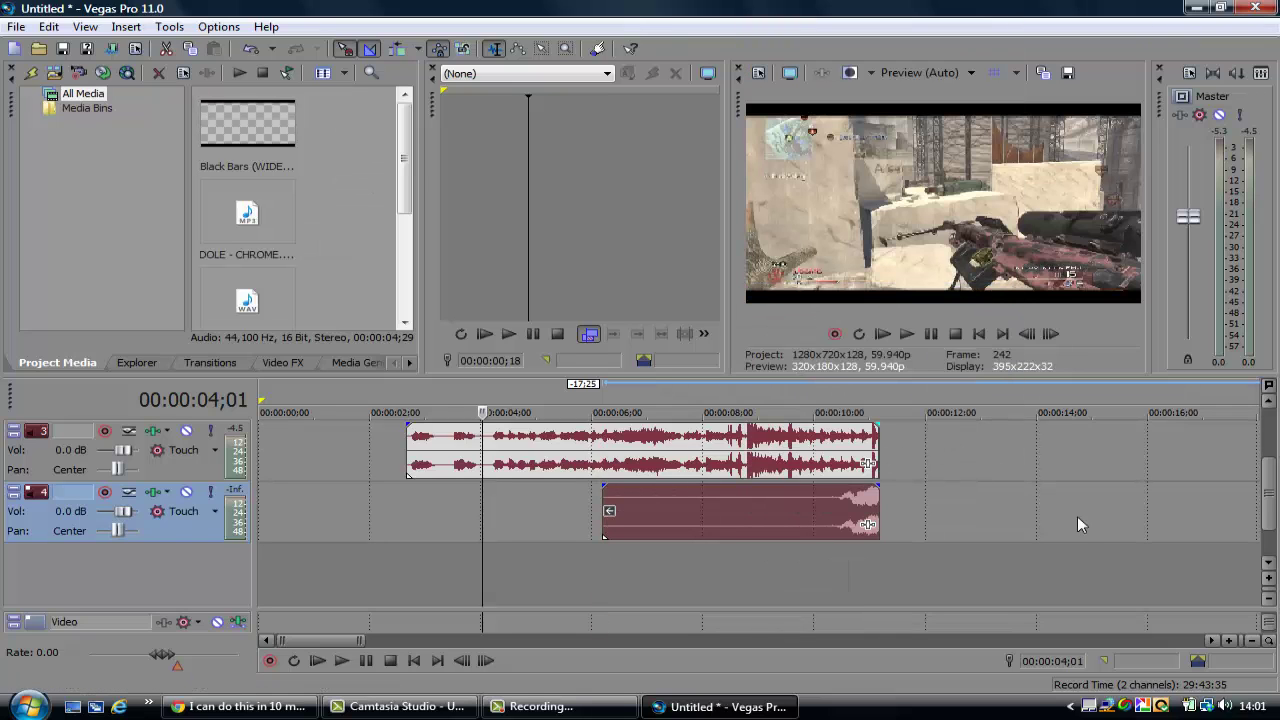
Step: Locate the shot in the gameplay clip at 00:00:08;08 and move the reversed Intervention event so it ends there
{"action": "left_click_drag", "start_coordinate": [1275, 482], "coordinate": [1274, 428]}
{"action": "left_click", "coordinate": [545, 494]}
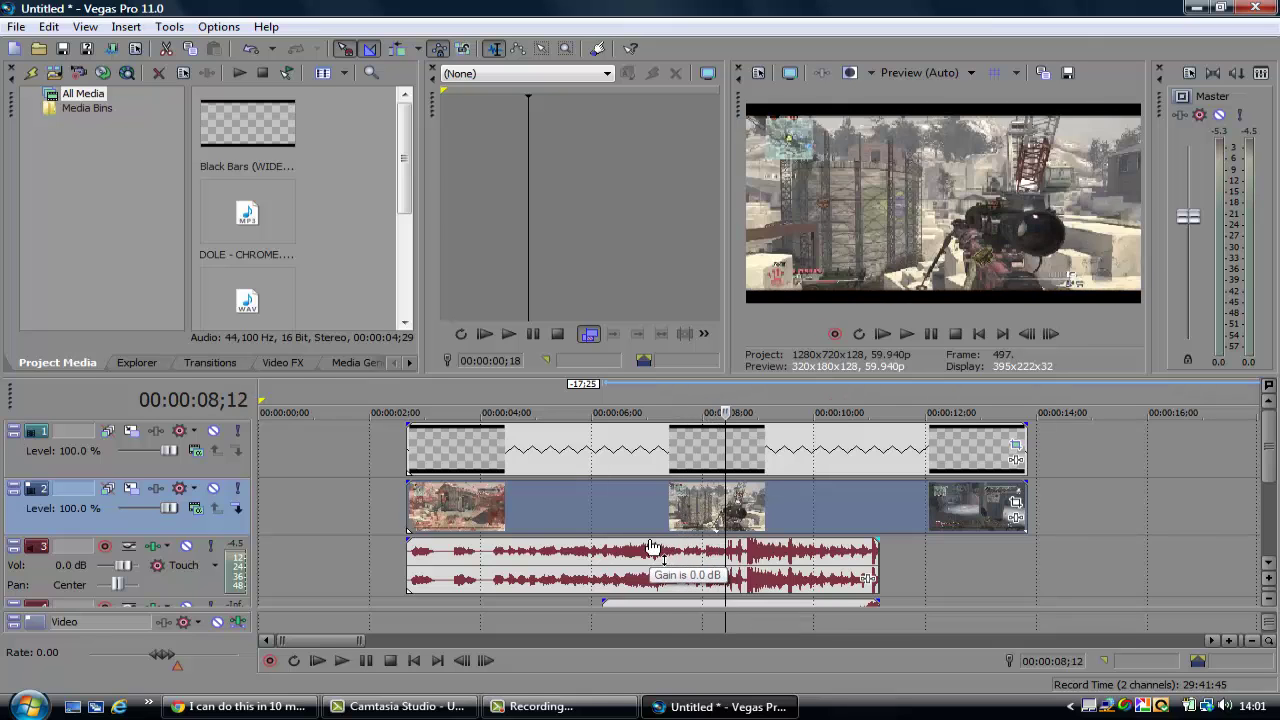
{"action": "key", "text": "j"}
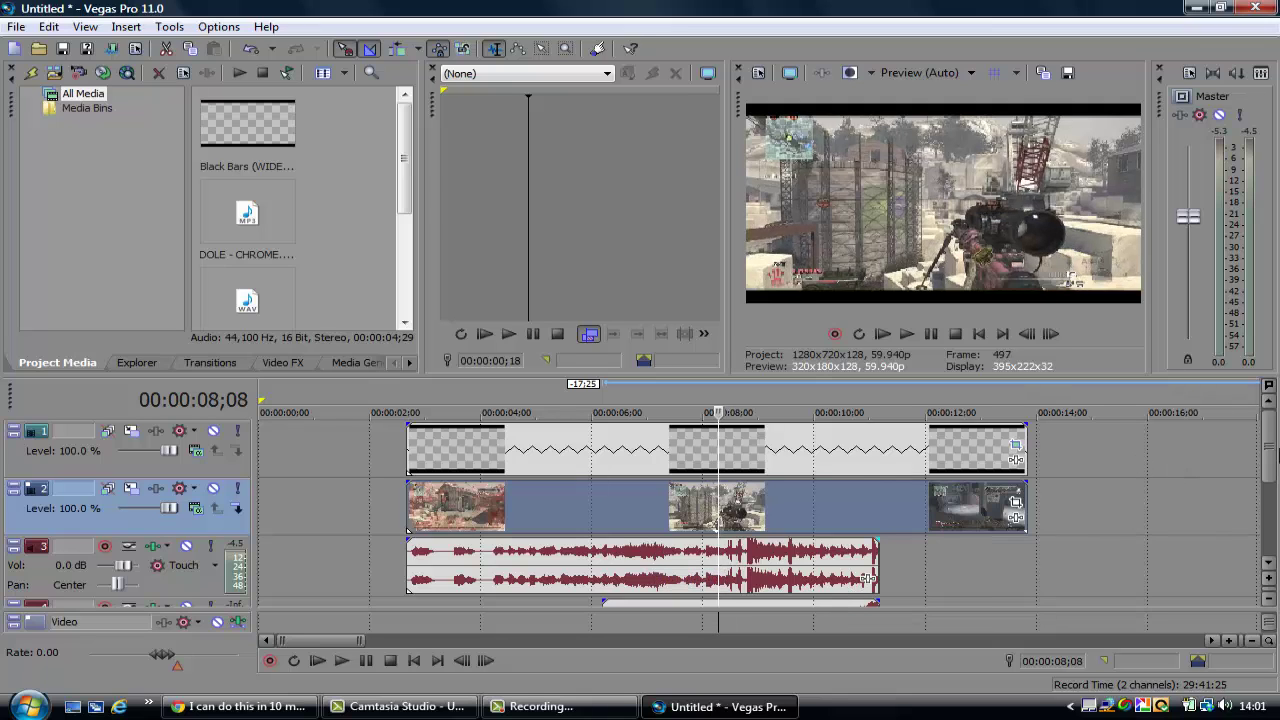
{"action": "scroll", "coordinate": [1272, 460], "scroll_direction": "down", "scroll_amount": 2}
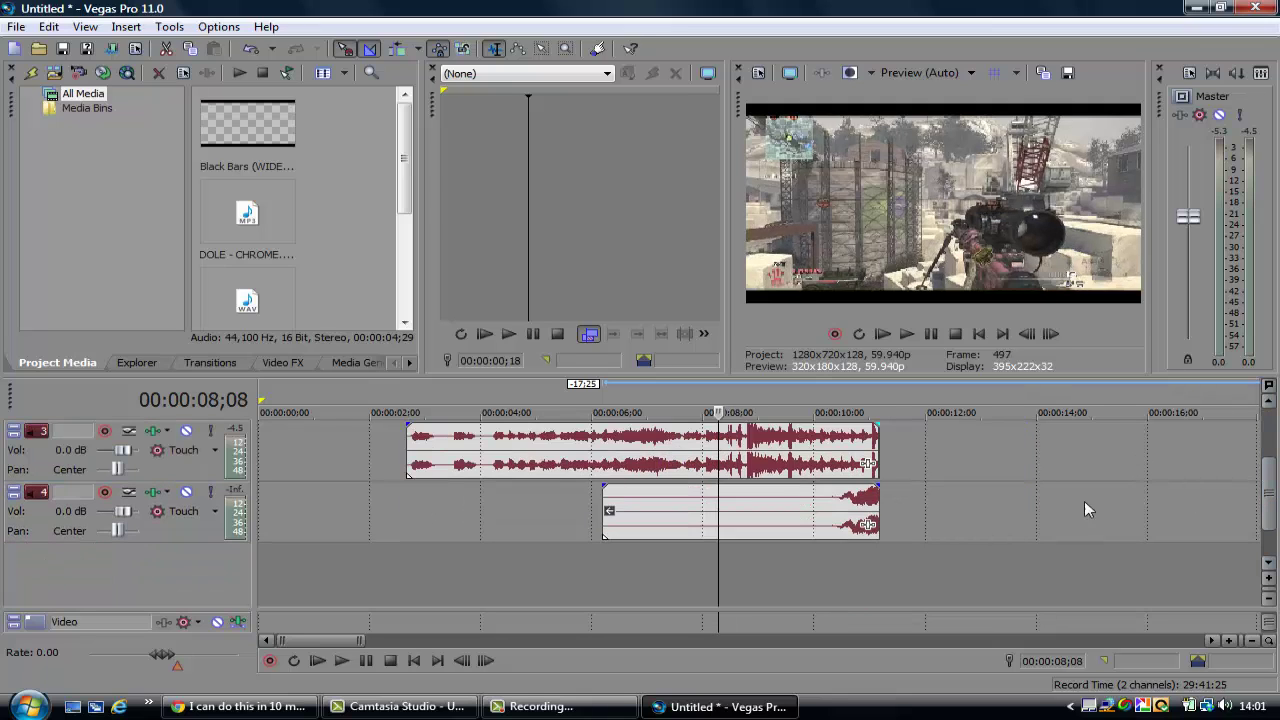
{"action": "left_click_drag", "start_coordinate": [815, 518], "coordinate": [653, 518]}
Step: Split the reversed Intervention event at 00:00:07;11 and delete its silent first part
{"action": "left_click", "coordinate": [678, 511]}
{"action": "left_click", "coordinate": [668, 507]}
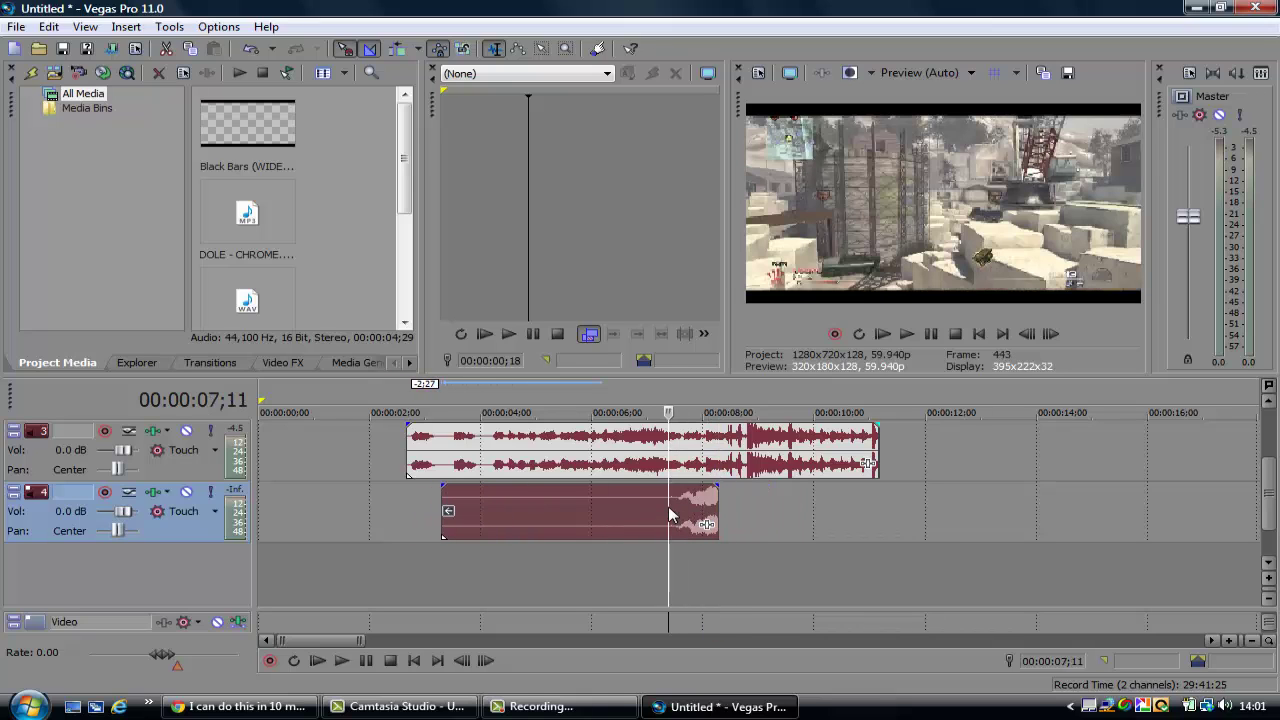
{"action": "key", "text": "s"}
{"action": "left_click", "coordinate": [614, 517]}
{"action": "right_click", "coordinate": [614, 510]}
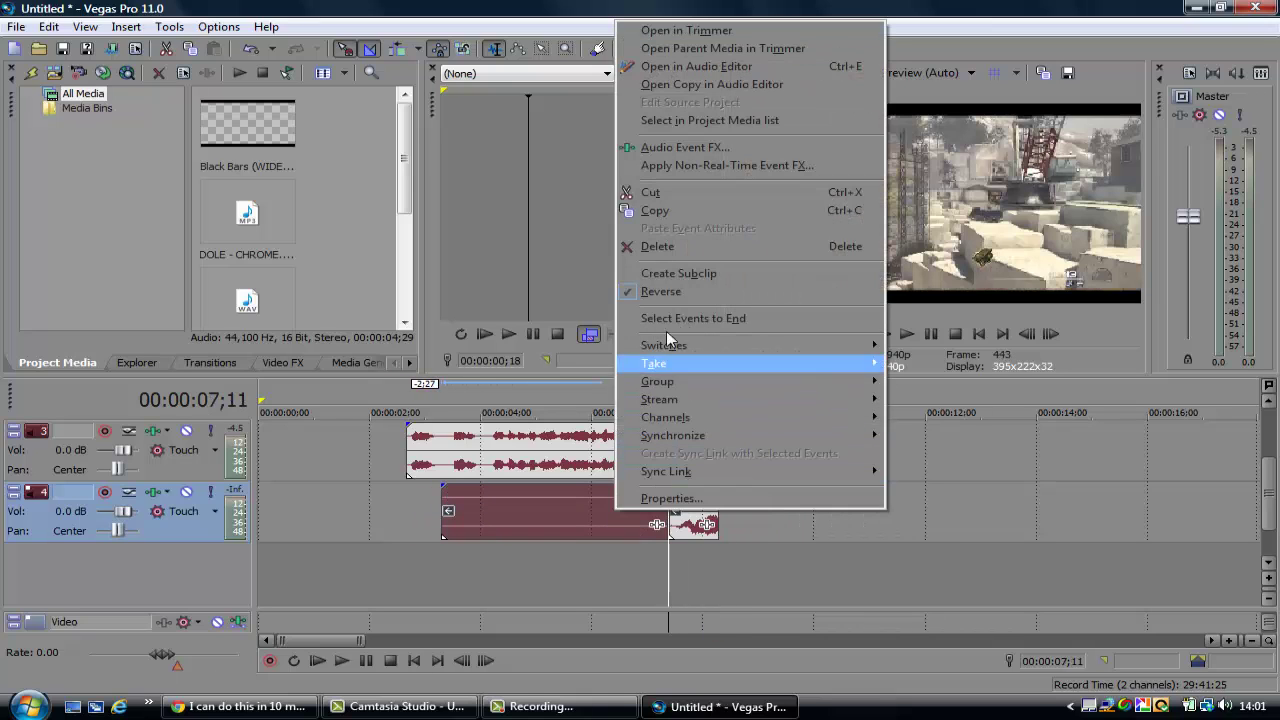
{"action": "left_click", "coordinate": [671, 249]}
Step: Import the Bassdrop sound from the sound effects folder of the Give Away editing pack
{"action": "left_click", "coordinate": [16, 26]}
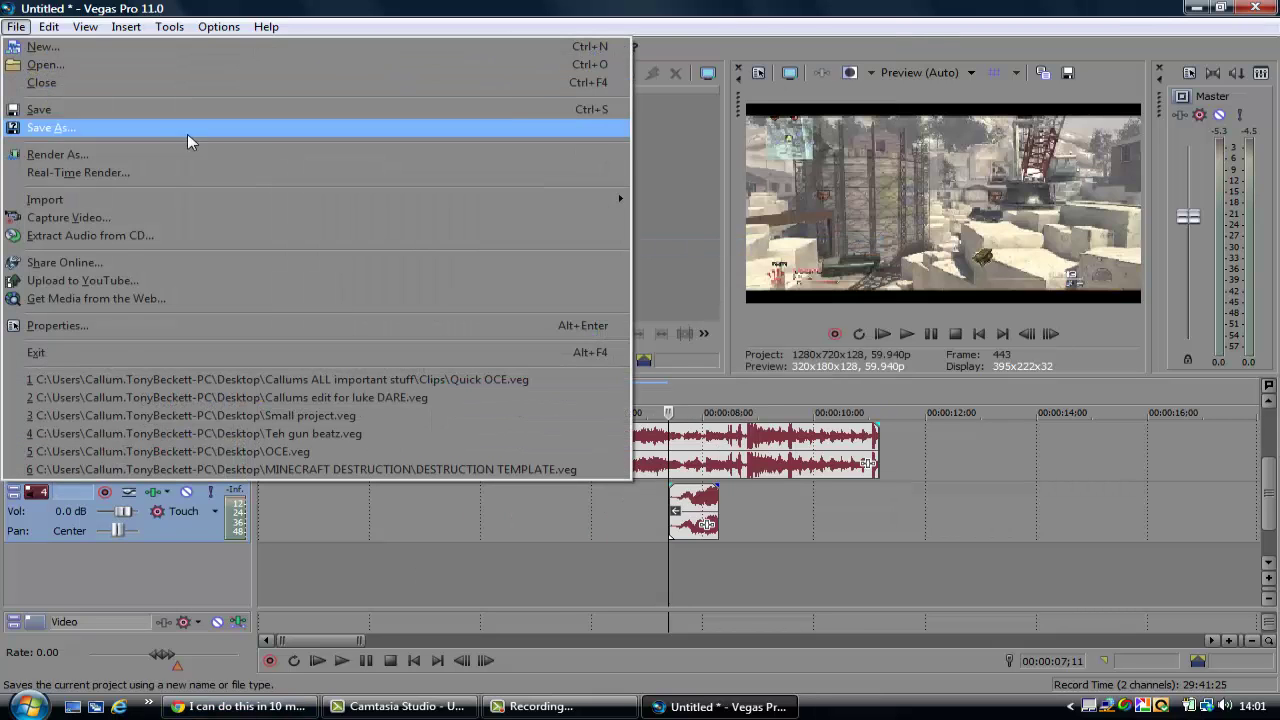
{"action": "mouse_move", "coordinate": [140, 200]}
{"action": "left_click", "coordinate": [662, 202]}
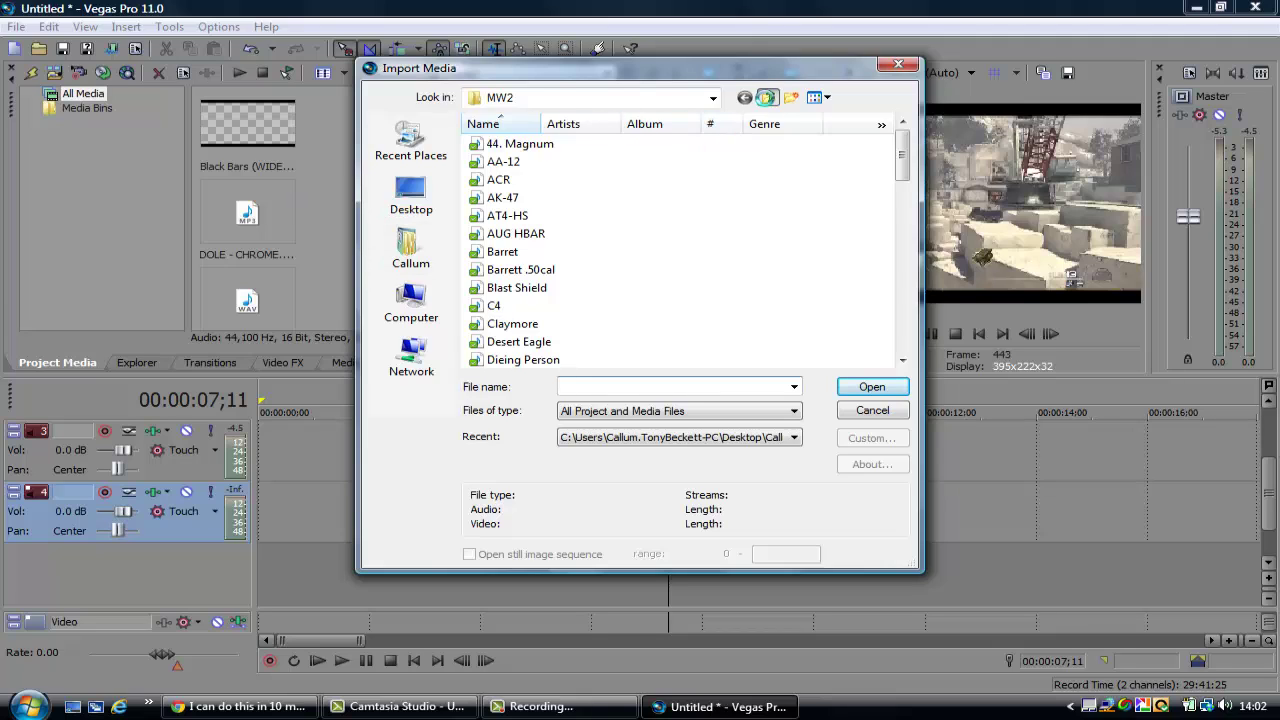
{"action": "left_click", "coordinate": [767, 98]}
{"action": "left_click", "coordinate": [767, 98]}
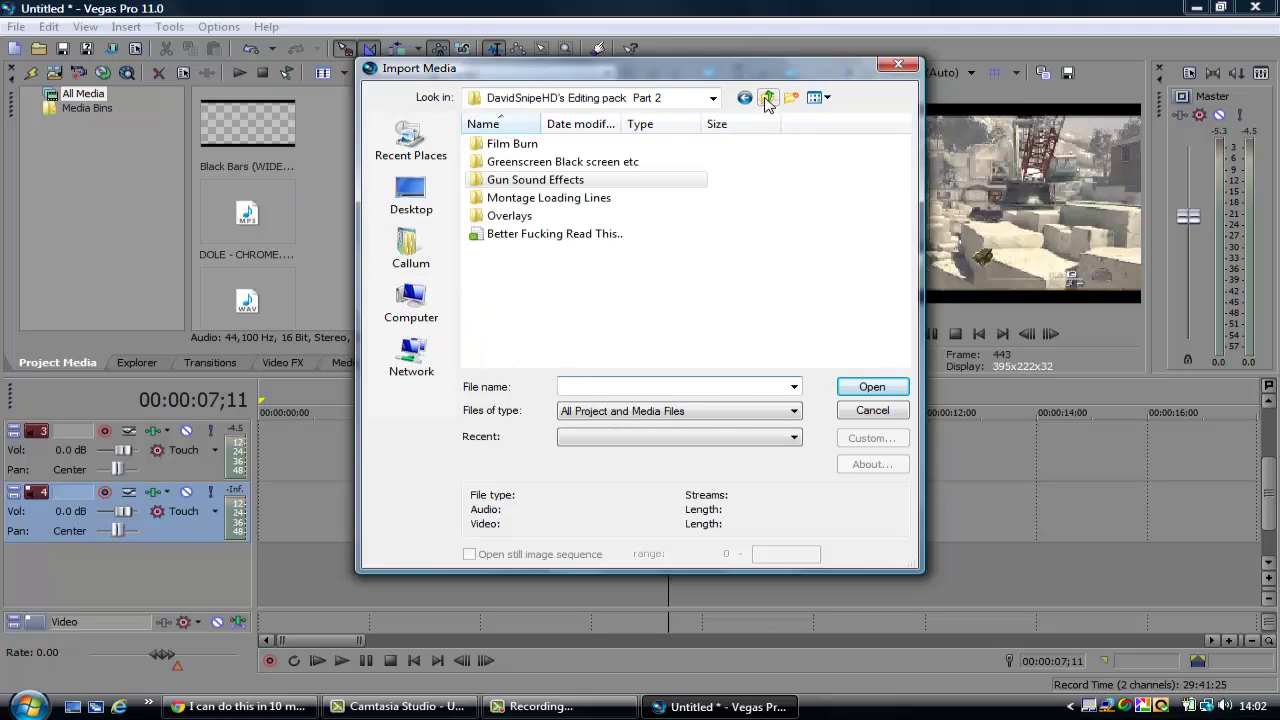
{"action": "left_click", "coordinate": [767, 98]}
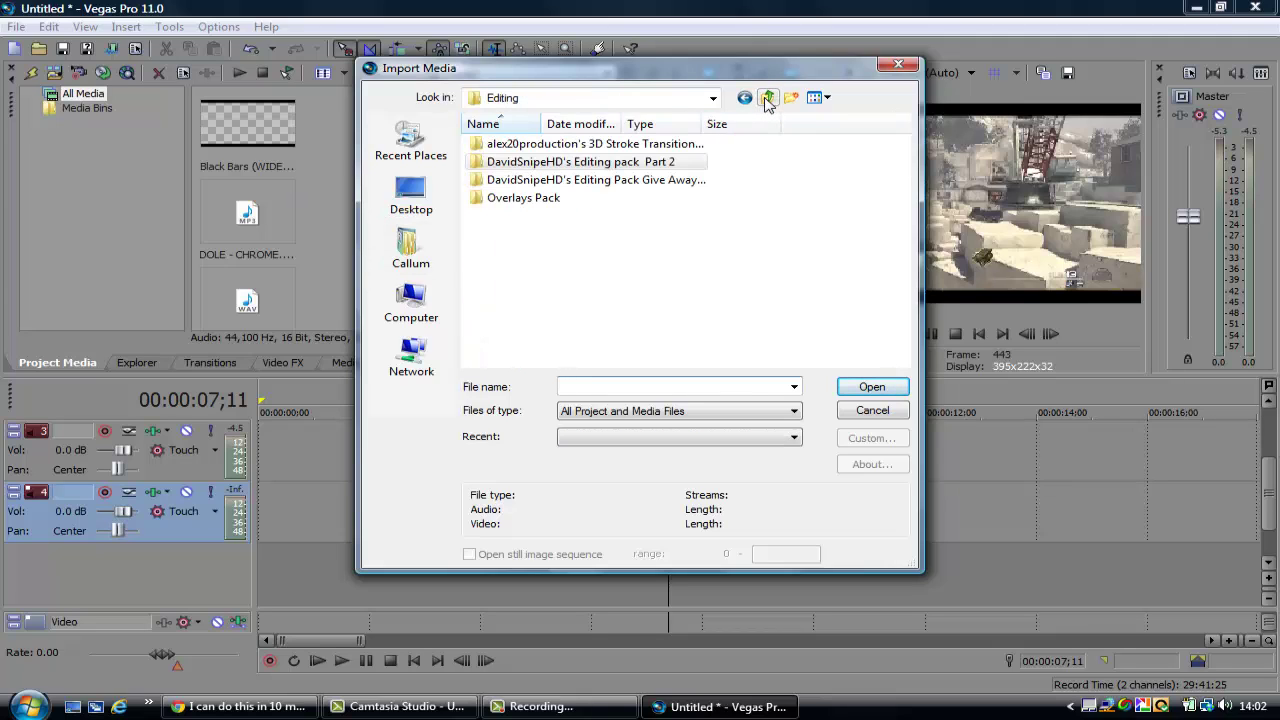
{"action": "double_click", "coordinate": [528, 180]}
{"action": "double_click", "coordinate": [550, 180]}
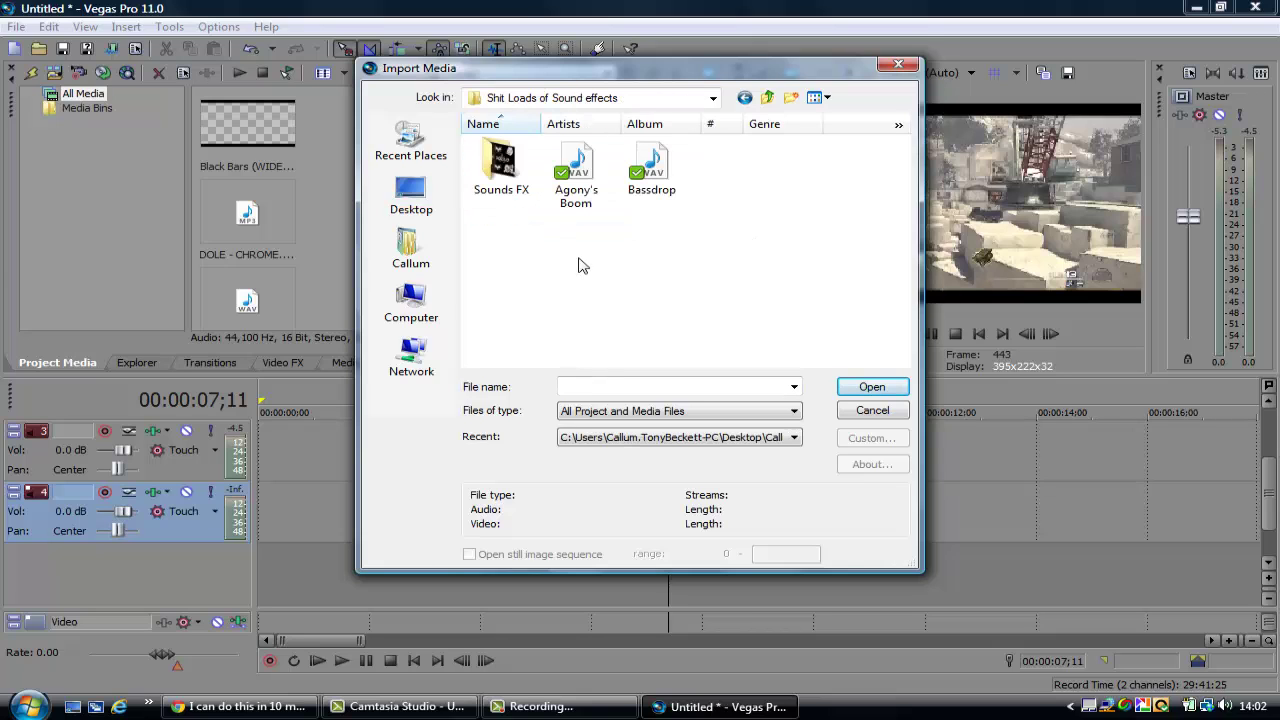
{"action": "double_click", "coordinate": [652, 160]}
Step: Place Bassdrop.wav on track 4 directly after the reversed Intervention event
{"action": "scroll", "coordinate": [363, 290], "scroll_direction": "down", "scroll_amount": 3}
{"action": "scroll", "coordinate": [312, 244], "scroll_direction": "up", "scroll_amount": 1}
{"action": "scroll", "coordinate": [304, 234], "scroll_direction": "up", "scroll_amount": 2}
{"action": "left_click_drag", "start_coordinate": [245, 121], "coordinate": [728, 508]}
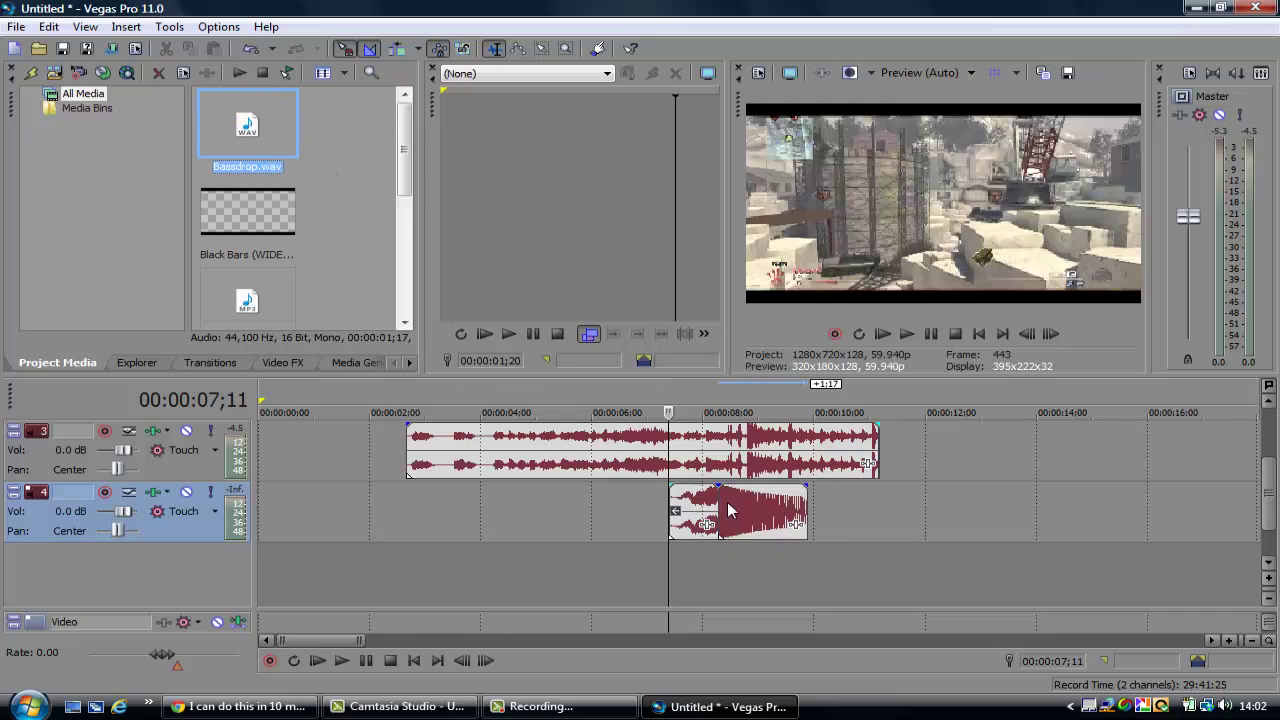
Step: Add the Amplitude Modulation plug-in to the Bassdrop event
{"action": "right_click", "coordinate": [745, 519]}
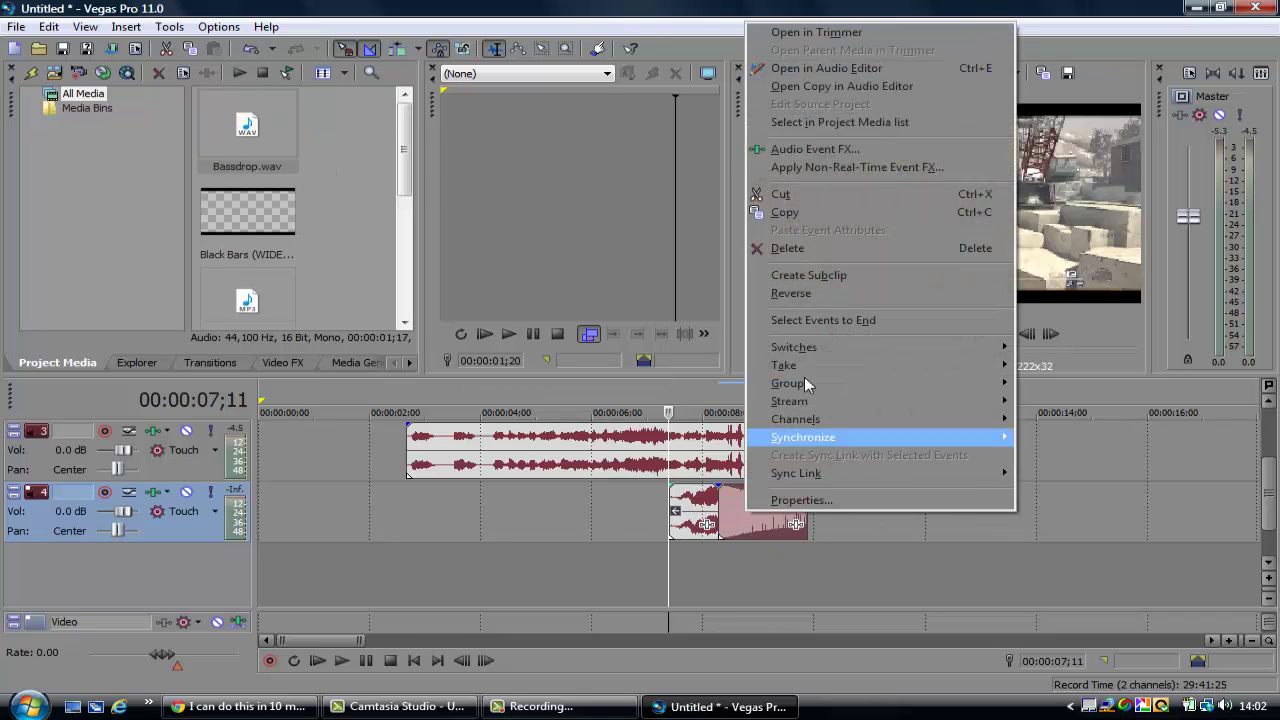
{"action": "left_click", "coordinate": [829, 169]}
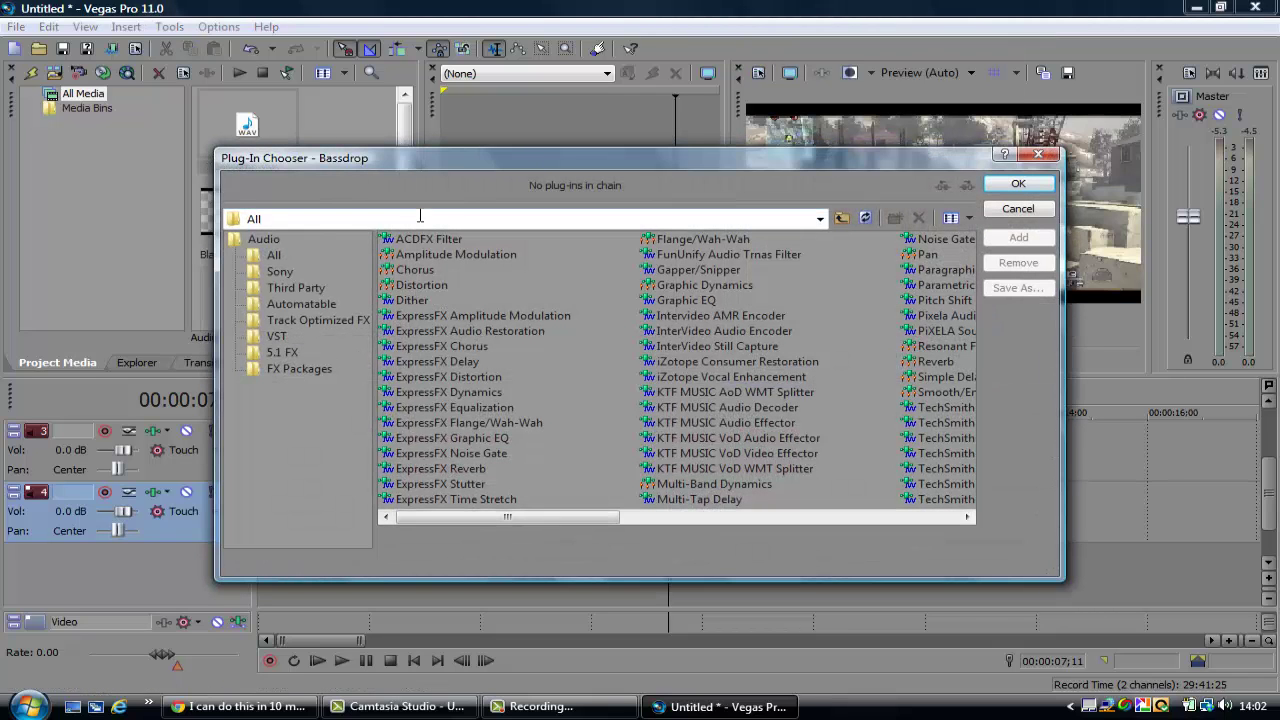
{"action": "left_click", "coordinate": [447, 256]}
{"action": "left_click", "coordinate": [1018, 237]}
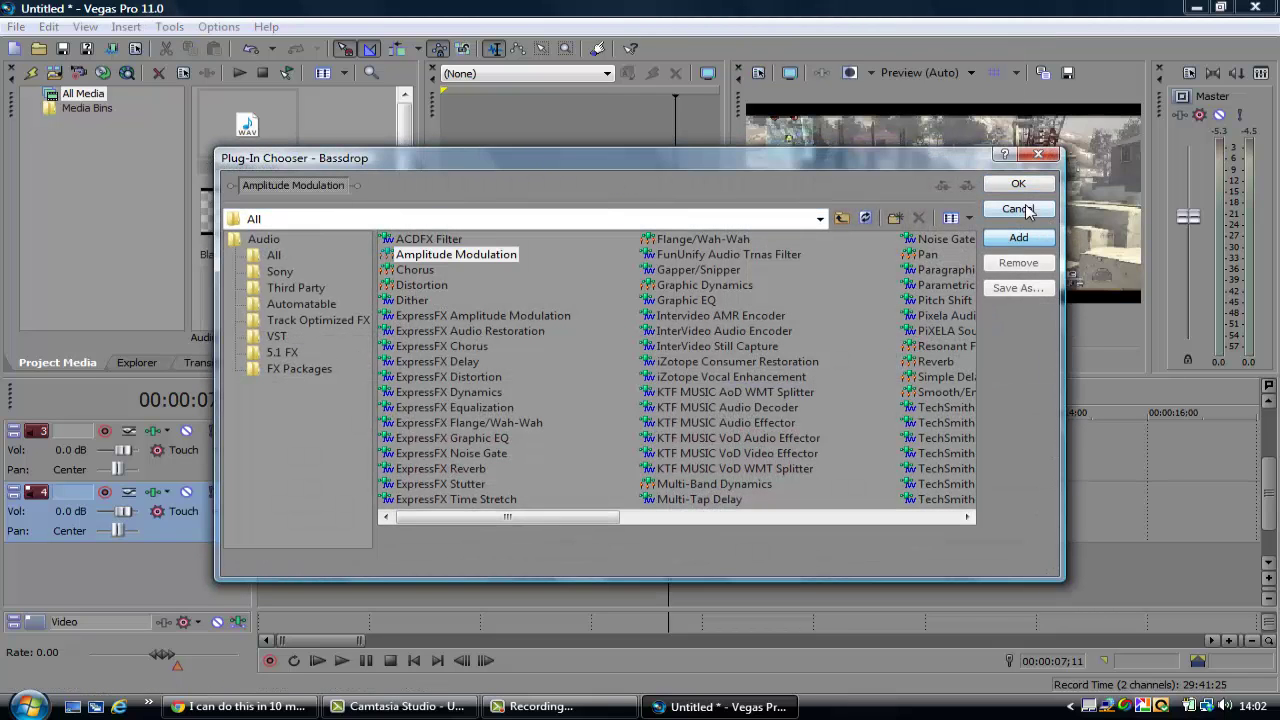
{"action": "left_click", "coordinate": [1018, 183]}
Step: Raise the Bassdrop's Amplitude and Dry out to 0.0 dB and its Wet out to 4.5 dB
{"action": "left_click_drag", "start_coordinate": [304, 301], "coordinate": [302, 199]}
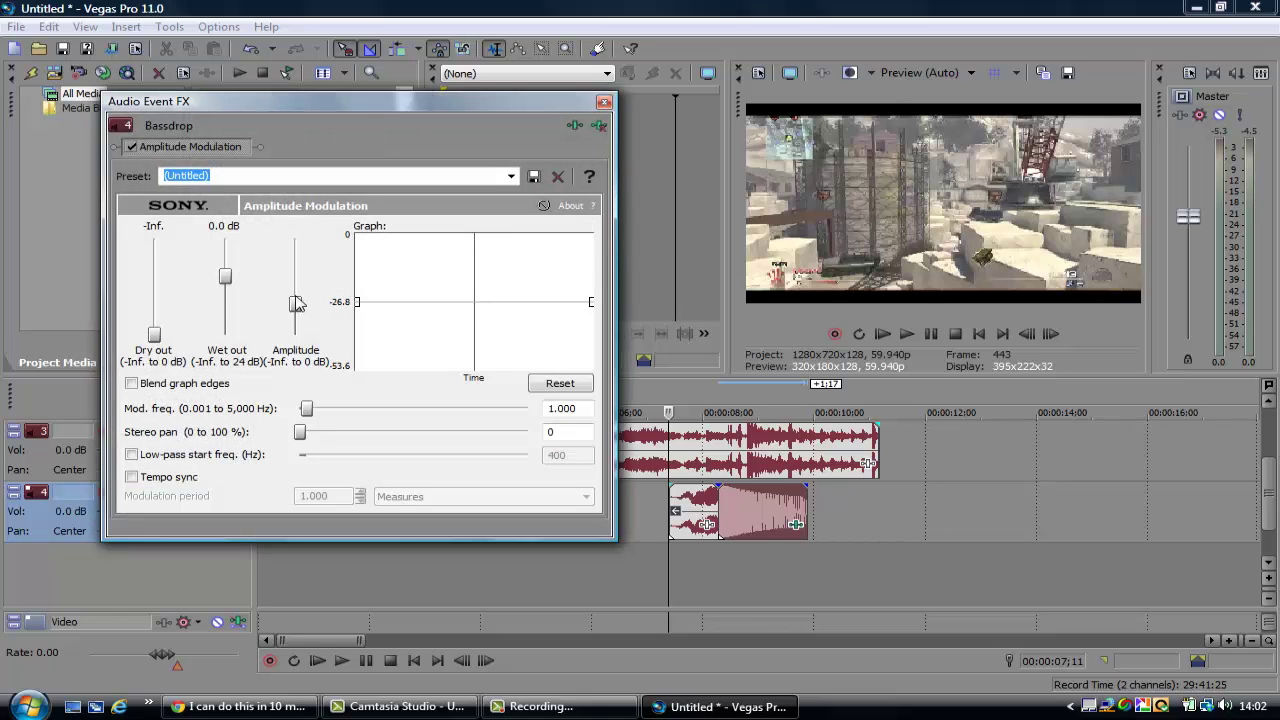
{"action": "left_click_drag", "start_coordinate": [155, 335], "coordinate": [160, 238]}
{"action": "left_click", "coordinate": [226, 278]}
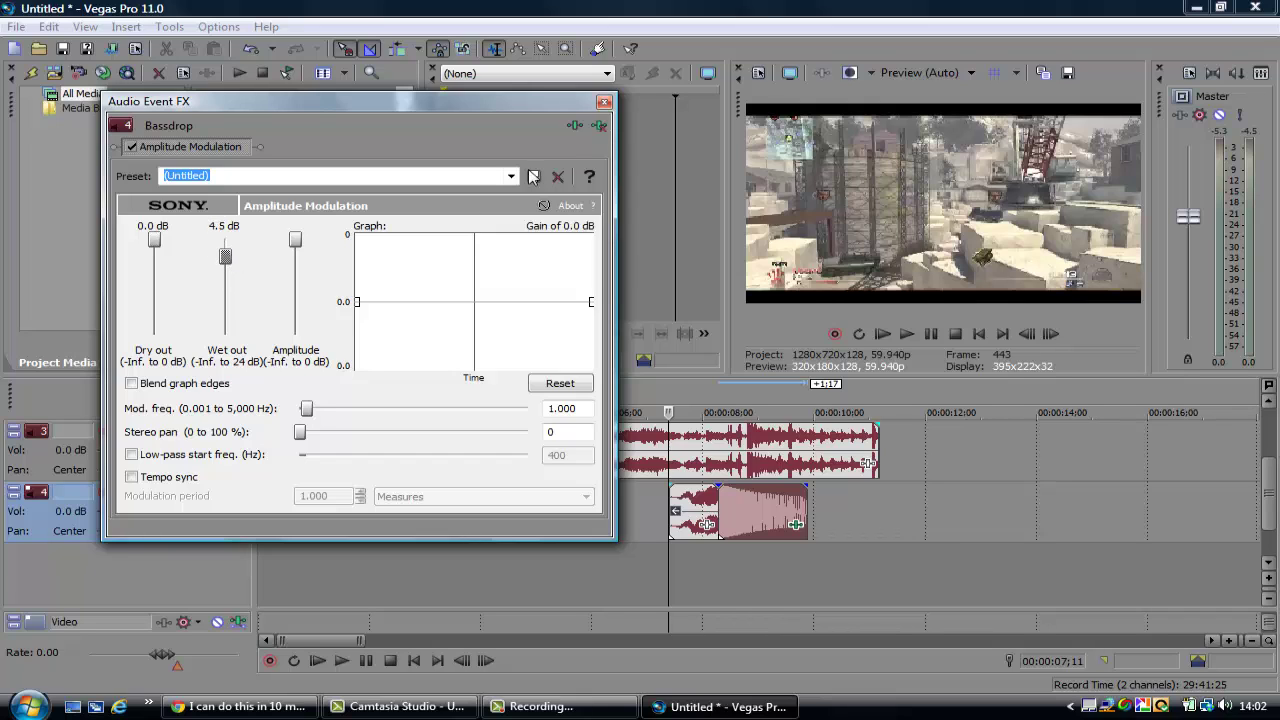
{"action": "left_click", "coordinate": [604, 102]}
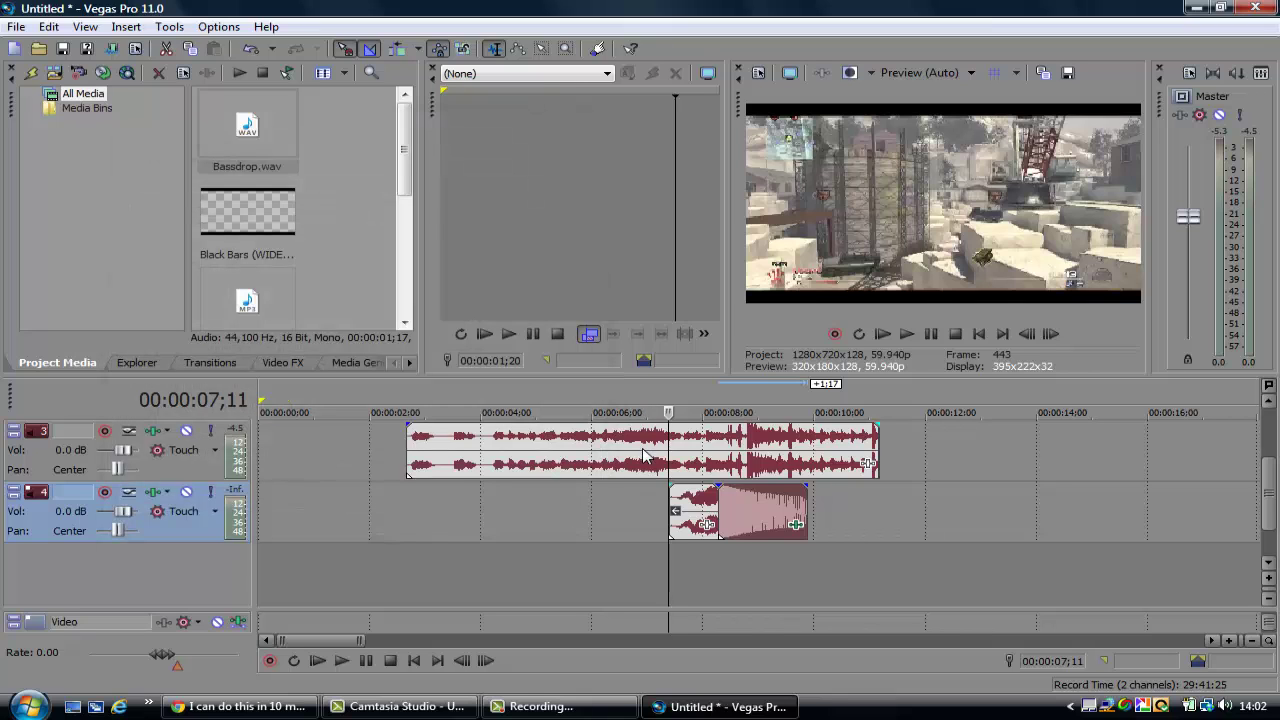
Step: Play the section from 00:00:07;11 to check the reversed gun sound and the Bassdrop
{"action": "key", "text": "space"}
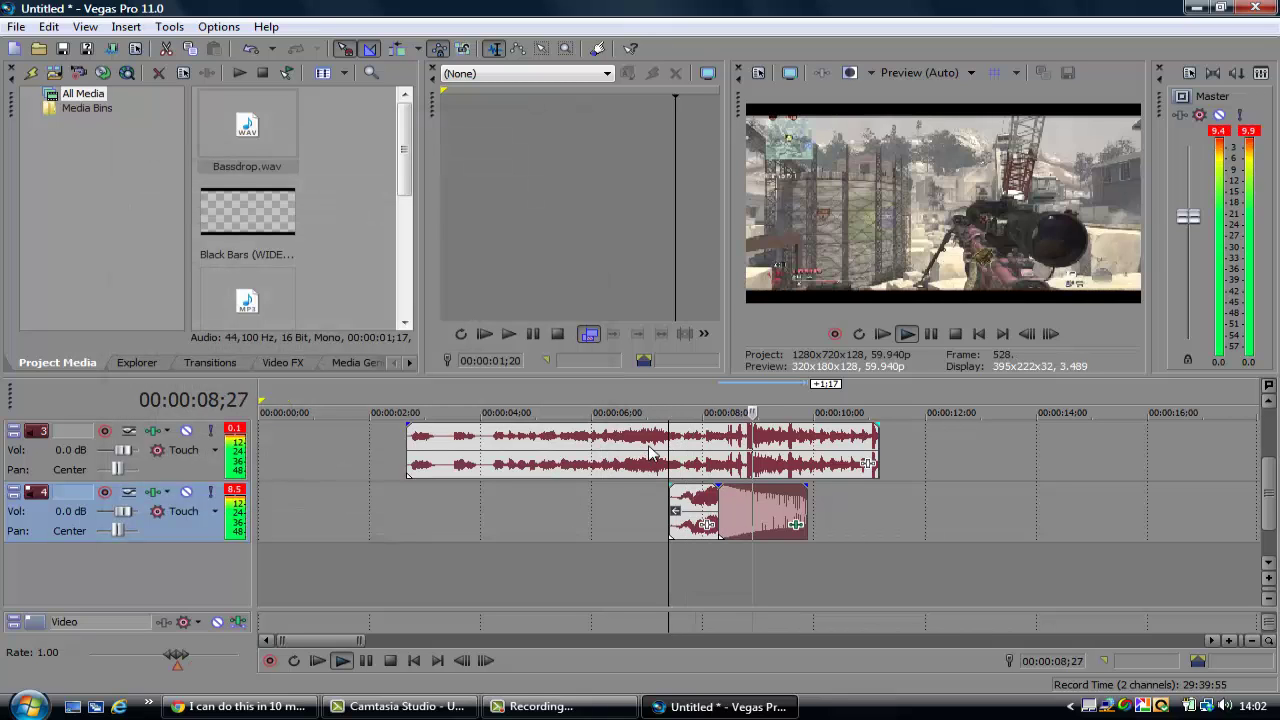
{"action": "key", "text": "Return"}
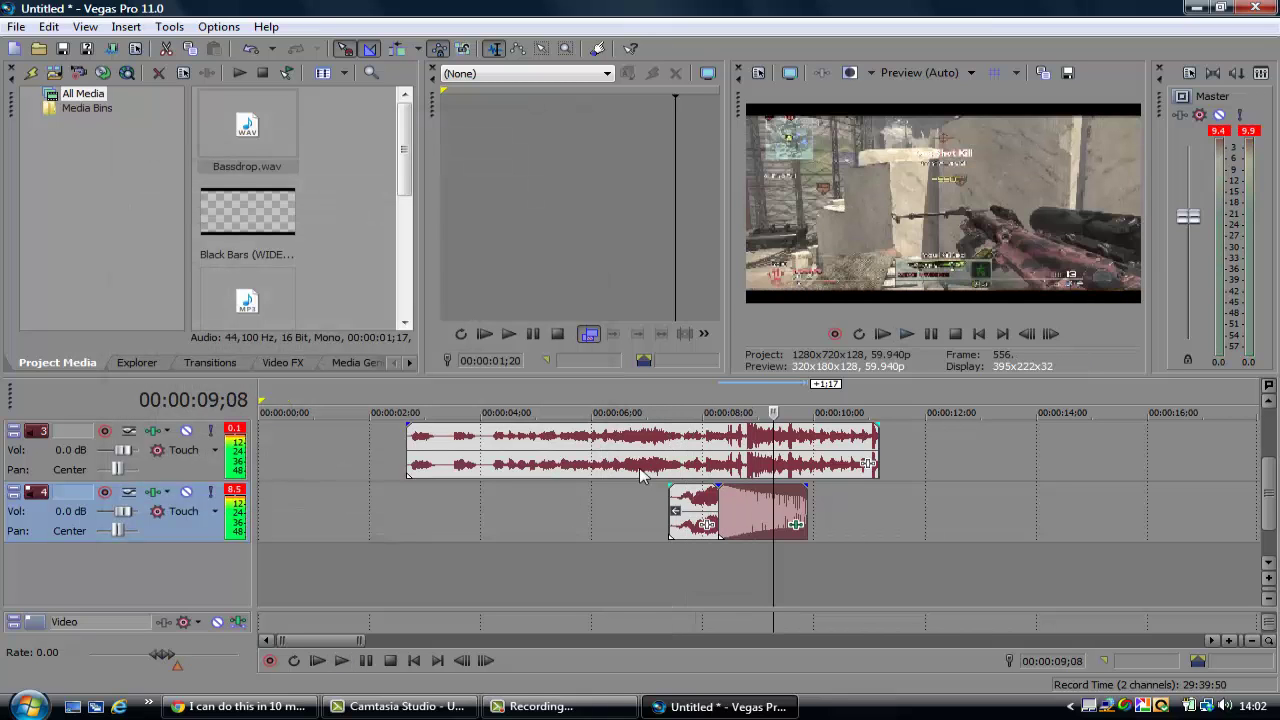
{"action": "left_click", "coordinate": [697, 503]}
{"action": "right_click", "coordinate": [707, 507]}
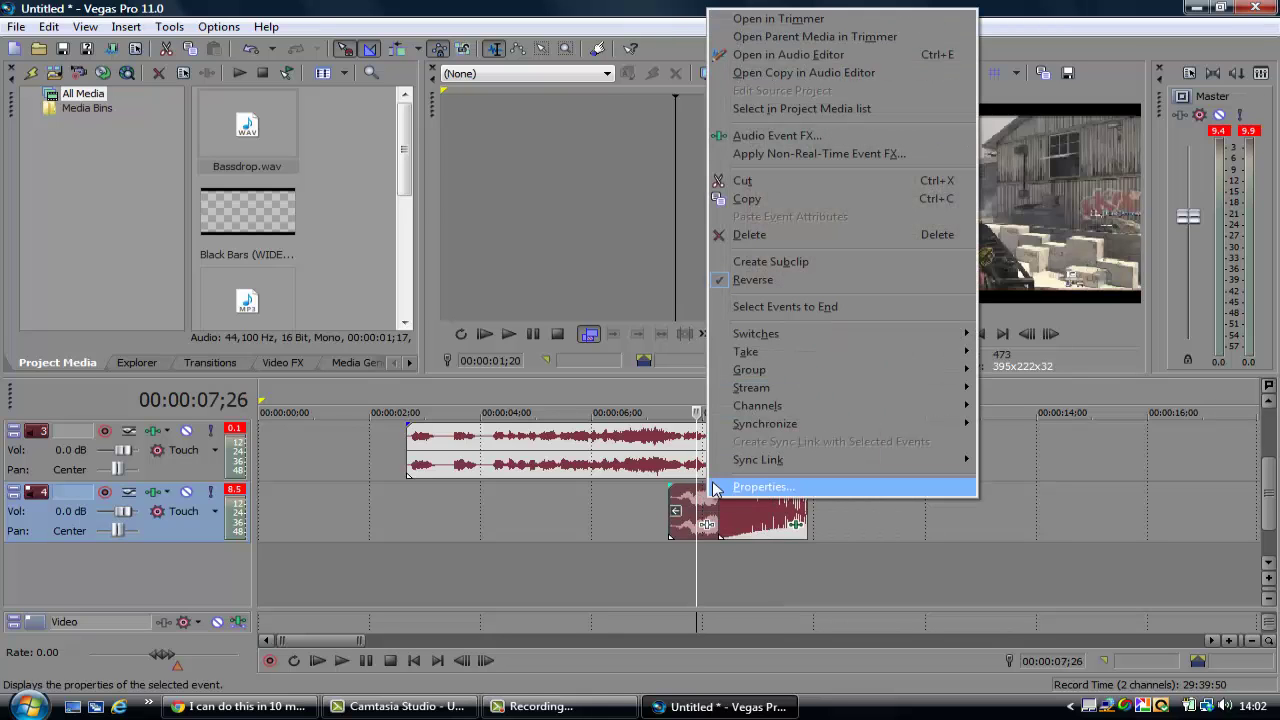
{"action": "left_click", "coordinate": [730, 569]}
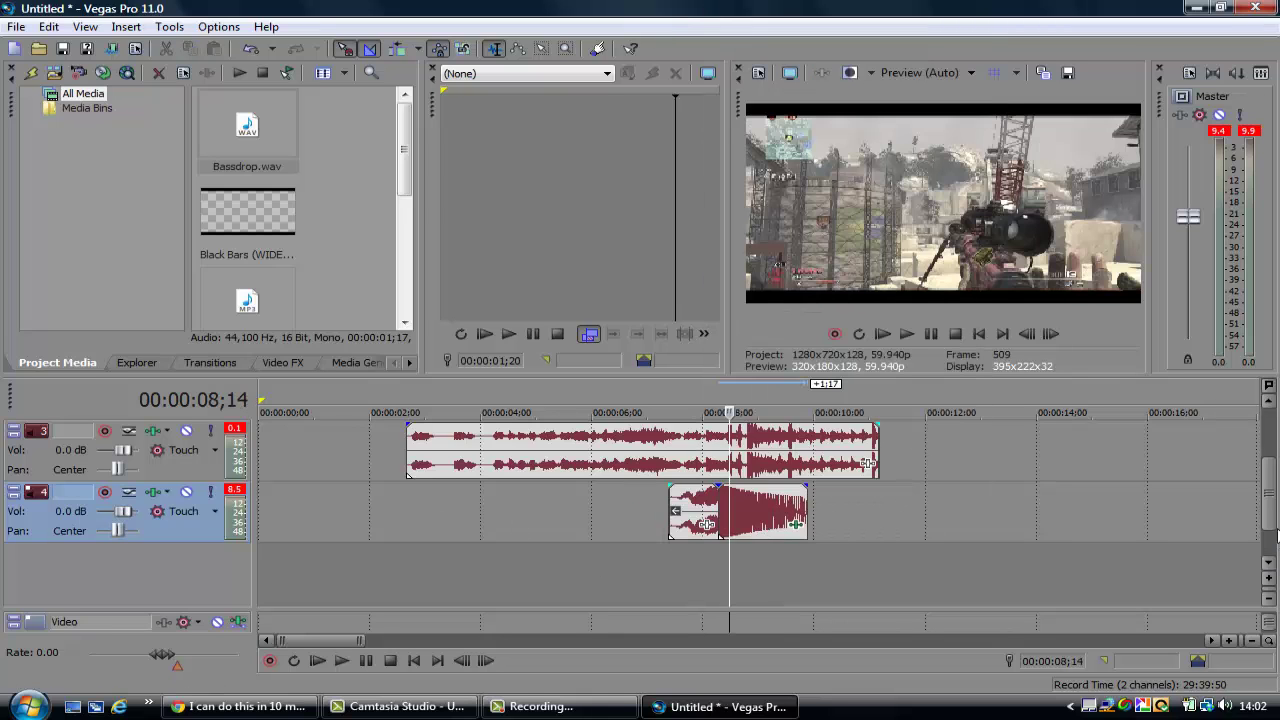
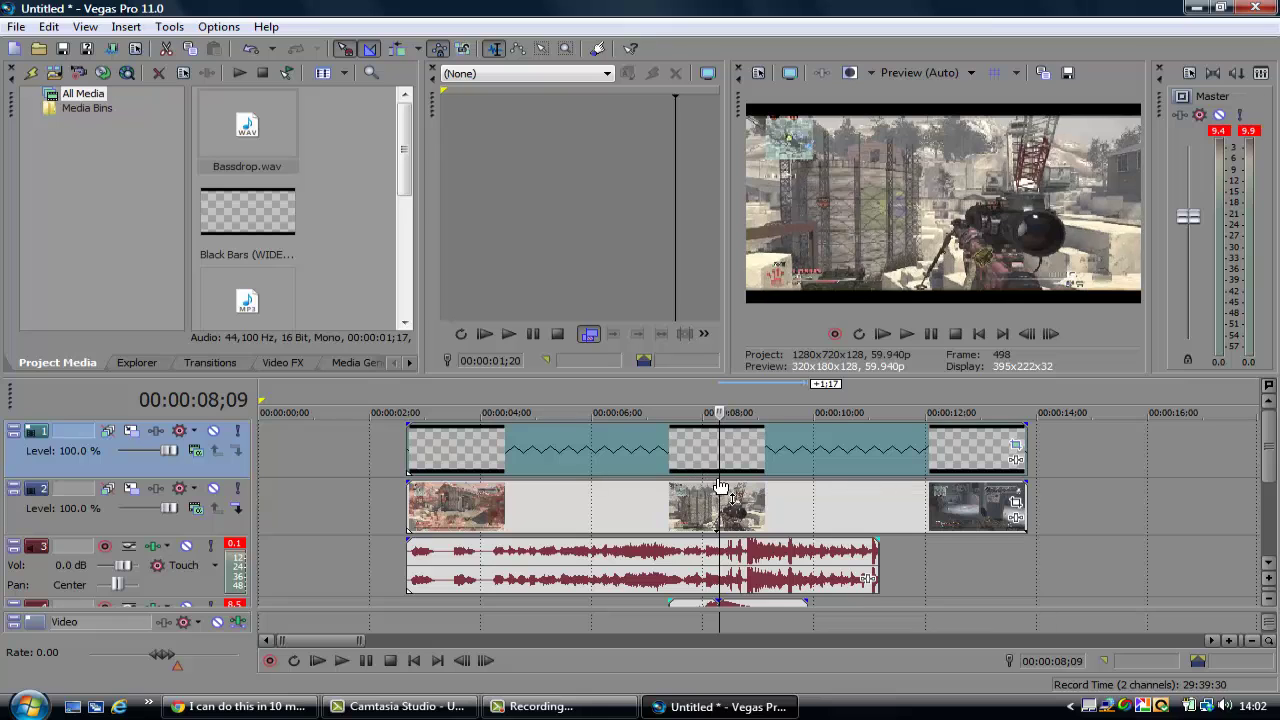
Step: Open Pan/Crop for the MW2 clip on track 2 and add a position keyframe at 00:00:05;19, where the shot is fired
{"action": "left_click", "coordinate": [1017, 447]}
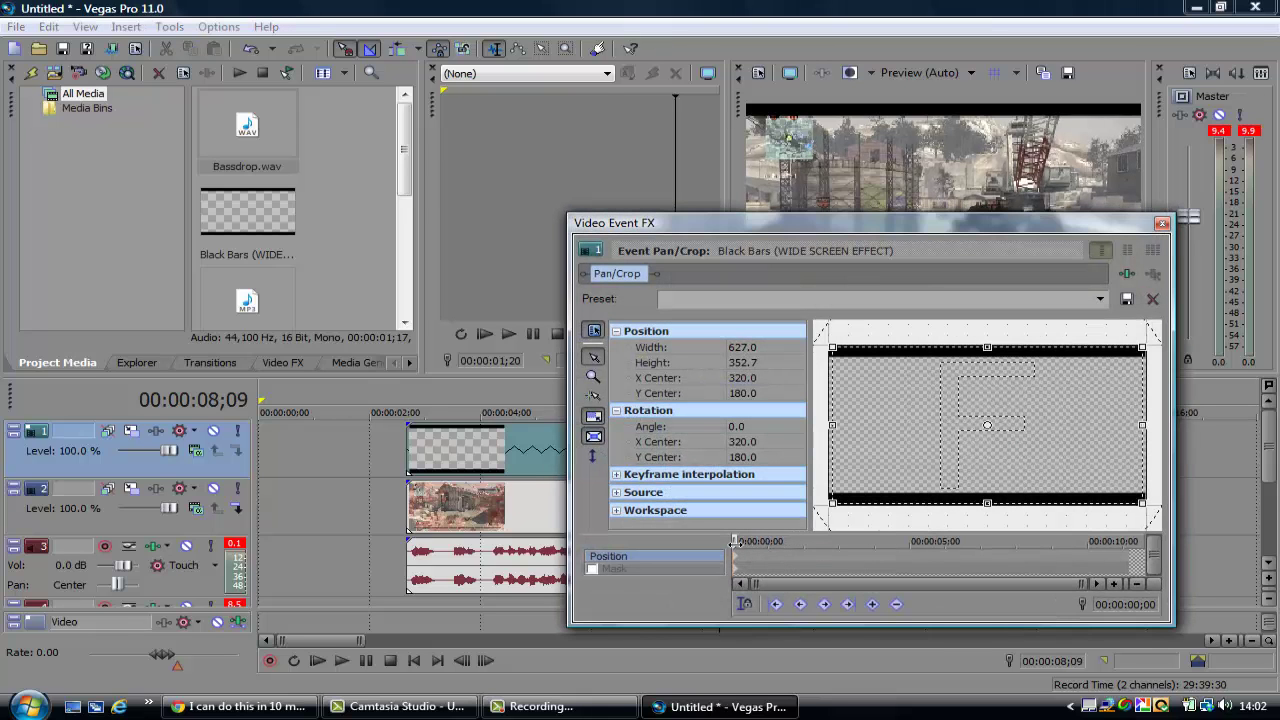
{"action": "left_click", "coordinate": [1162, 222]}
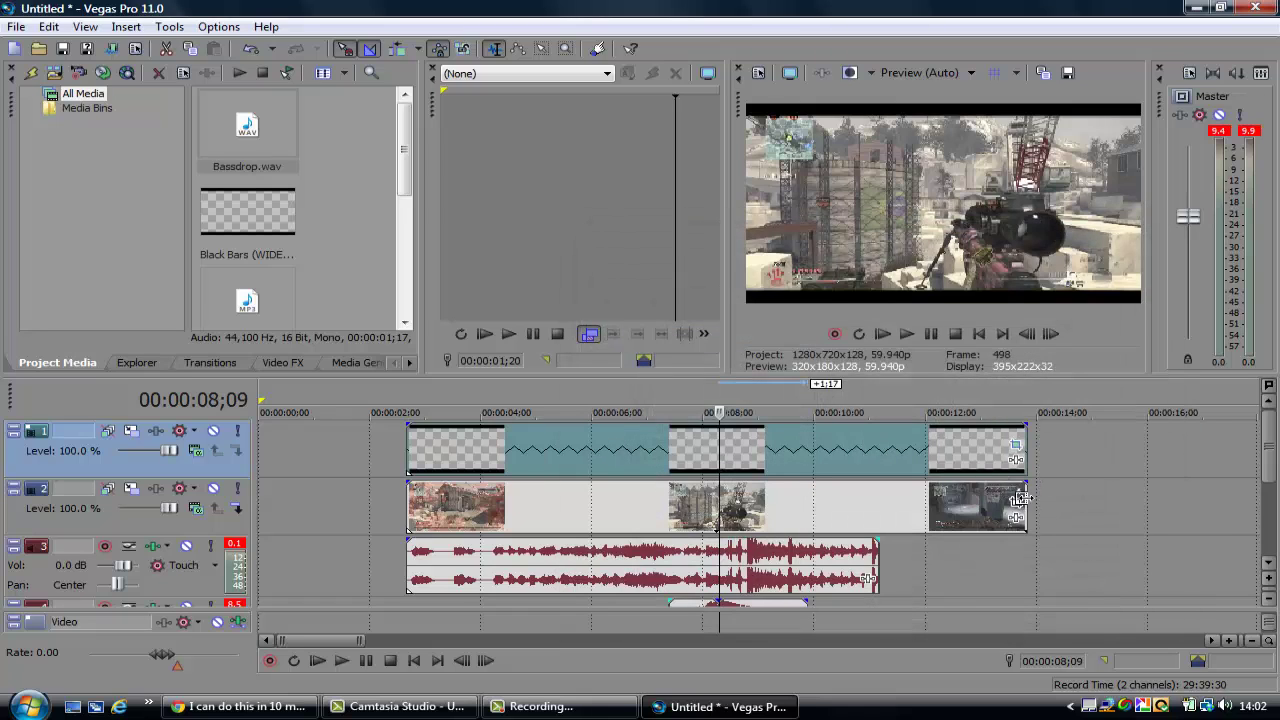
{"action": "left_click", "coordinate": [1015, 515]}
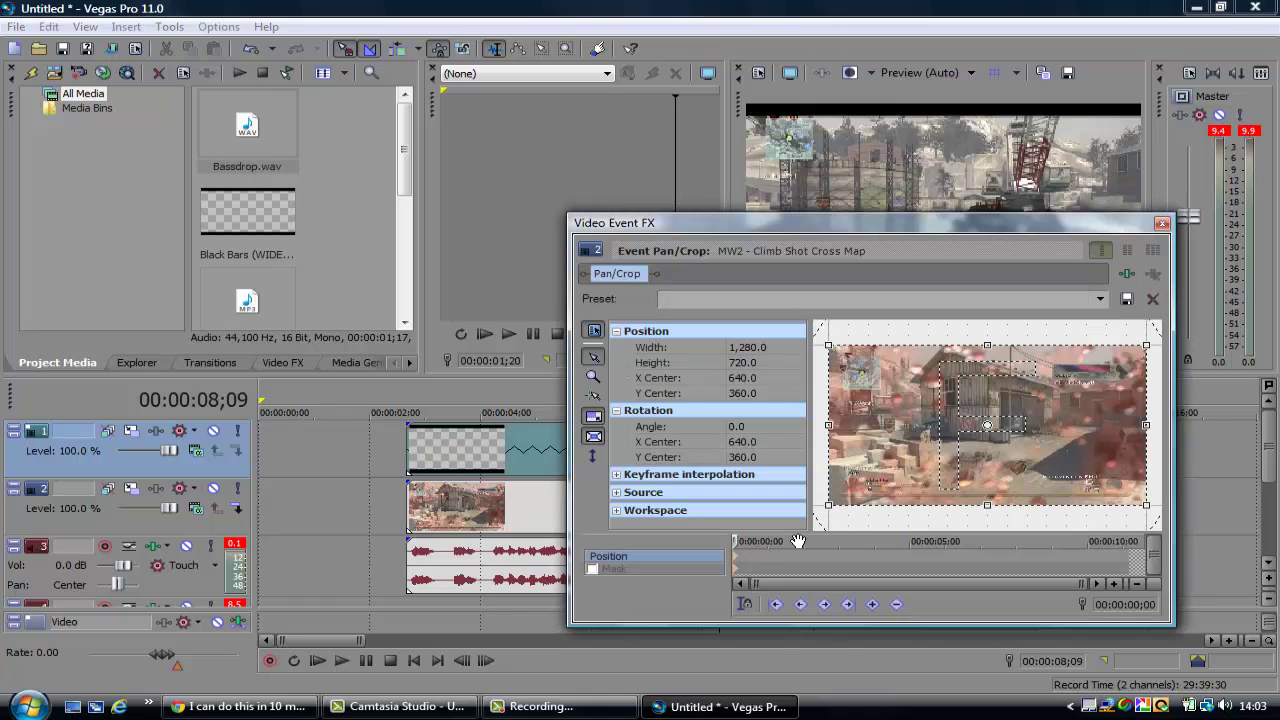
{"action": "left_click", "coordinate": [893, 545]}
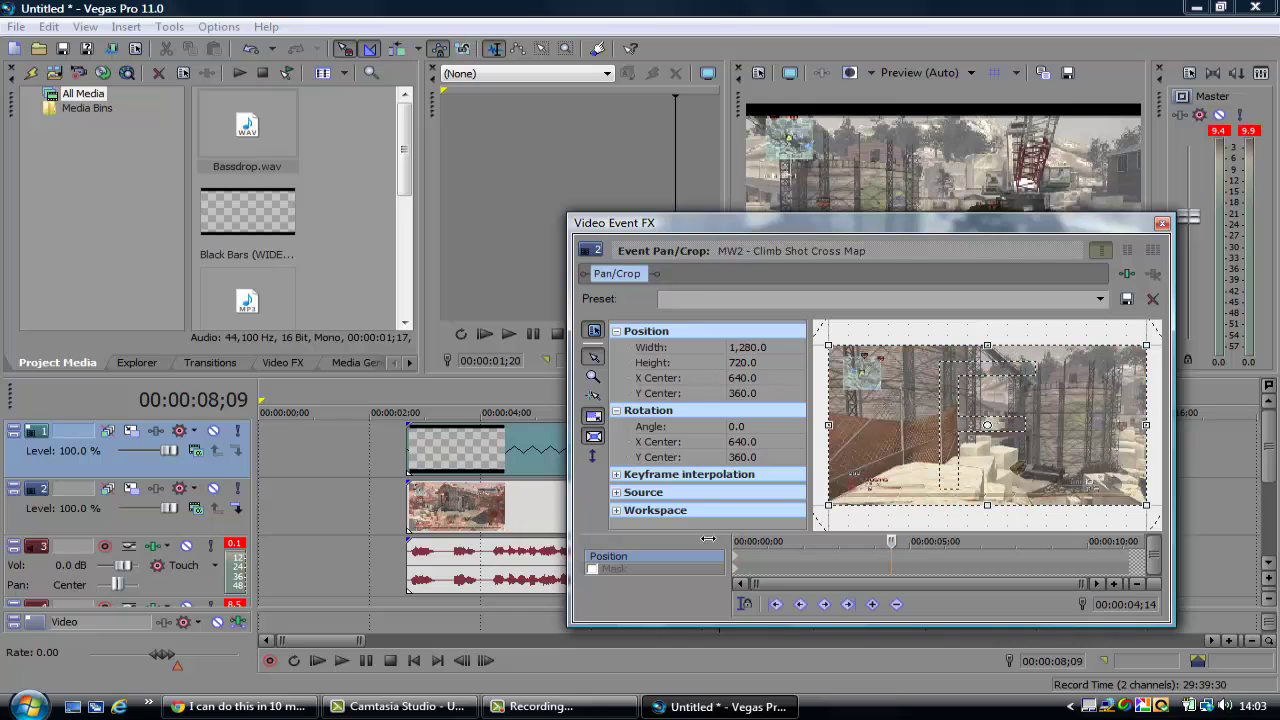
{"action": "left_click_drag", "start_coordinate": [929, 541], "coordinate": [935, 542]}
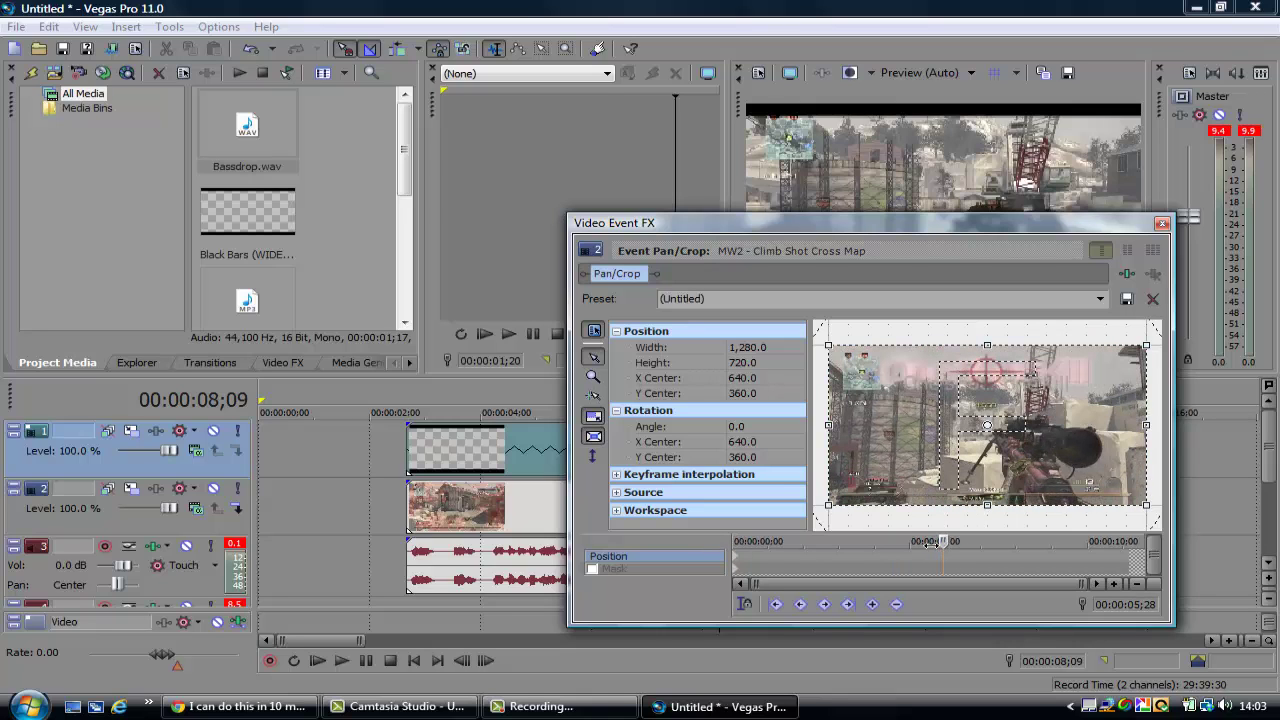
{"action": "left_click", "coordinate": [930, 542]}
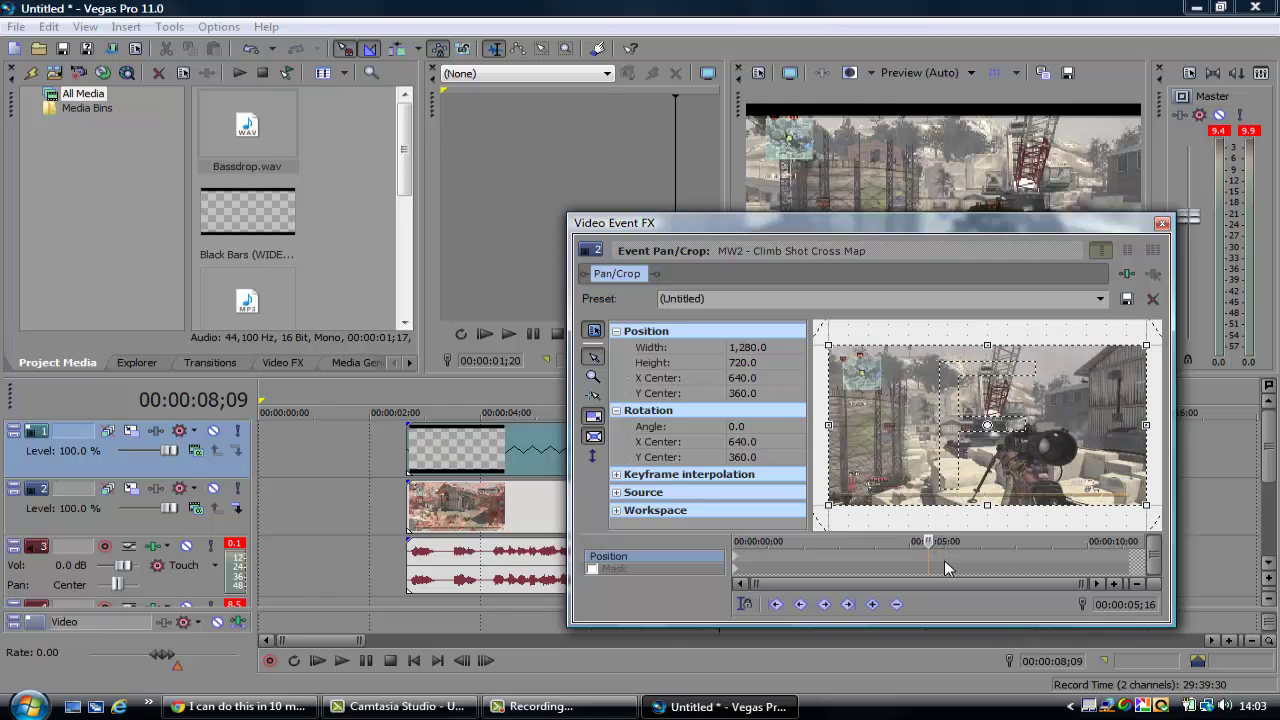
{"action": "key", "text": "Right"}
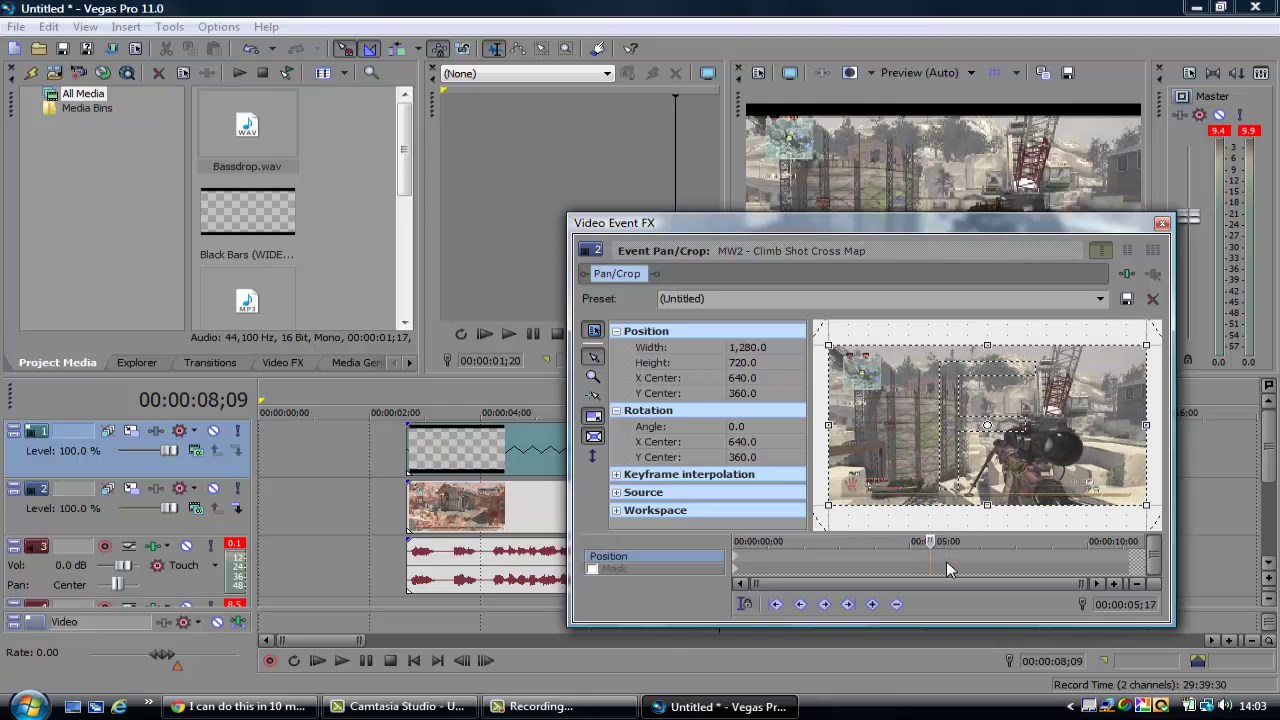
{"action": "key", "text": "Right"}
{"action": "key", "text": "Right"}
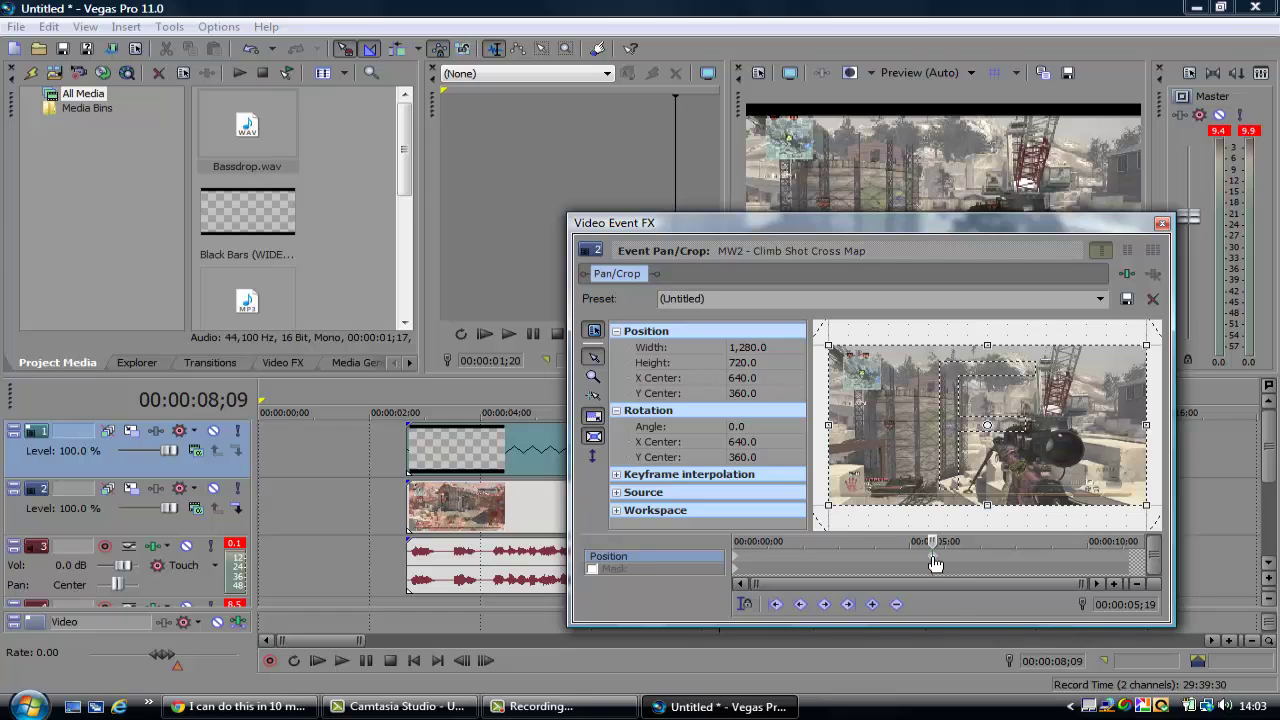
{"action": "left_click", "coordinate": [931, 560]}
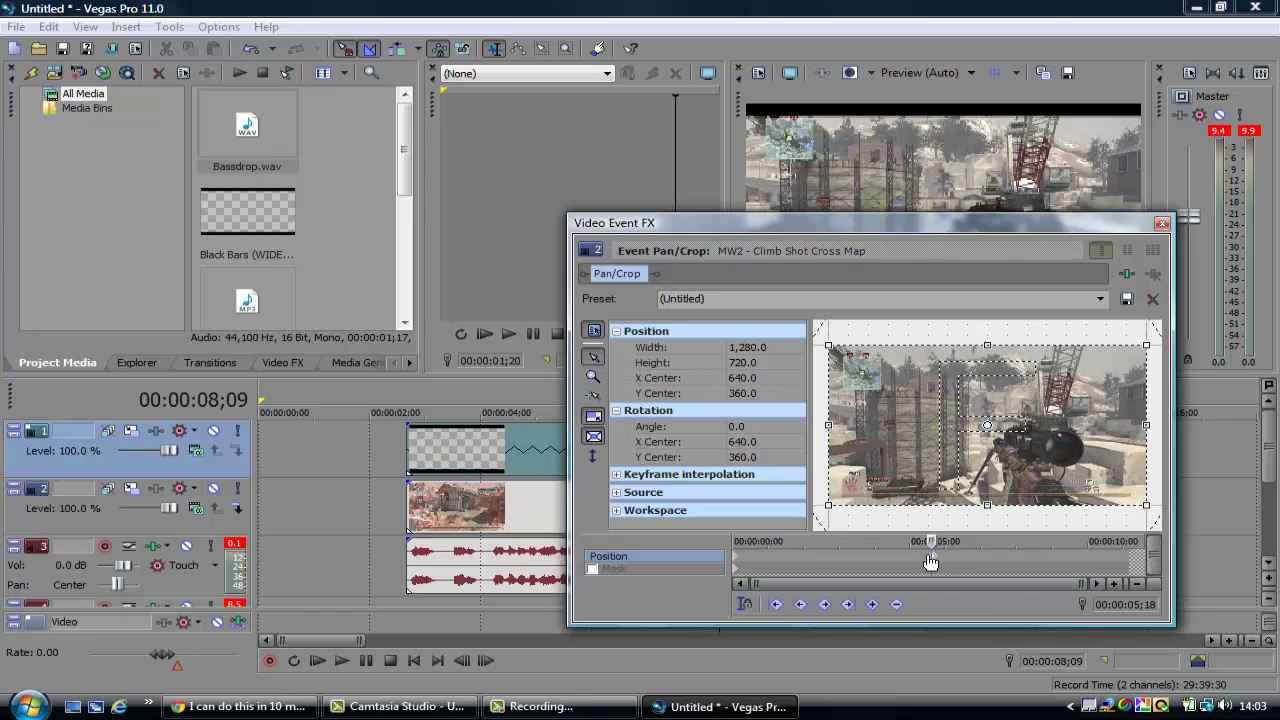
Step: Add another Pan/Crop position keyframe at 00:00:05;15, just before the shot keyframe
{"action": "key", "text": "Left"}
{"action": "key", "text": "Left"}
{"action": "key", "text": "Left"}
{"action": "key", "text": "Left"}
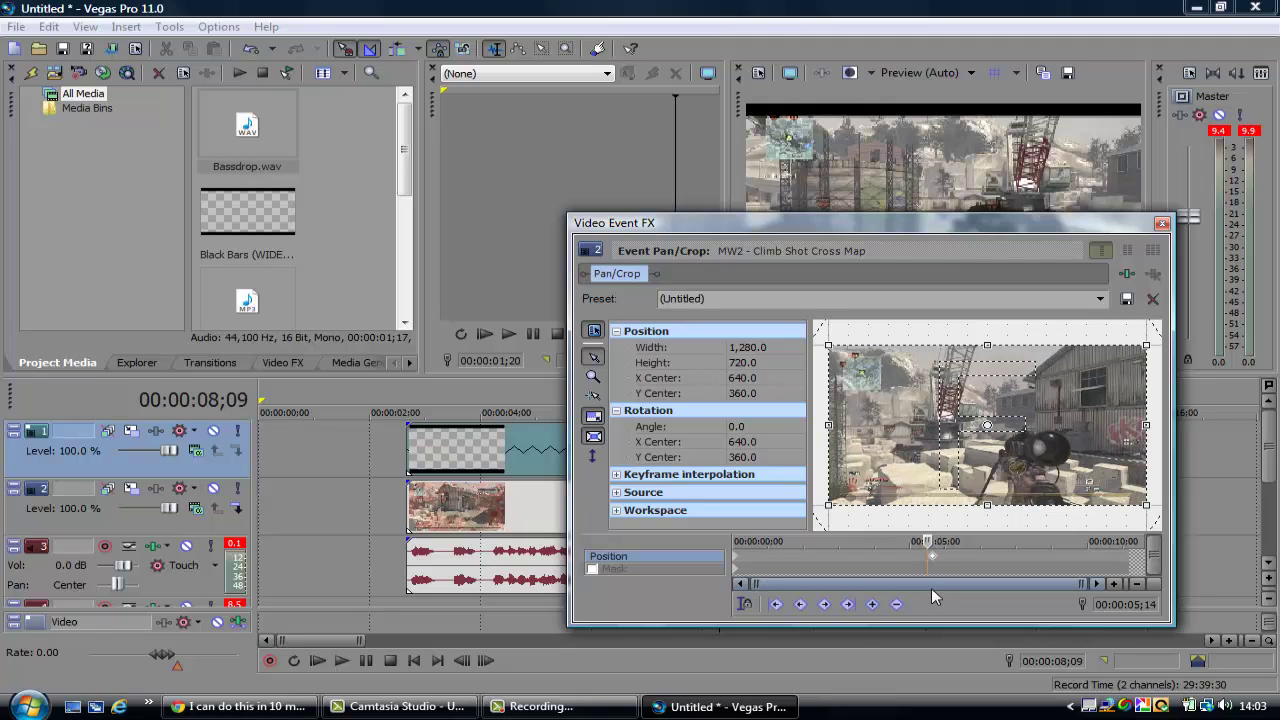
{"action": "key", "text": "Right"}
{"action": "scroll", "coordinate": [936, 587], "scroll_direction": "up", "scroll_amount": 2}
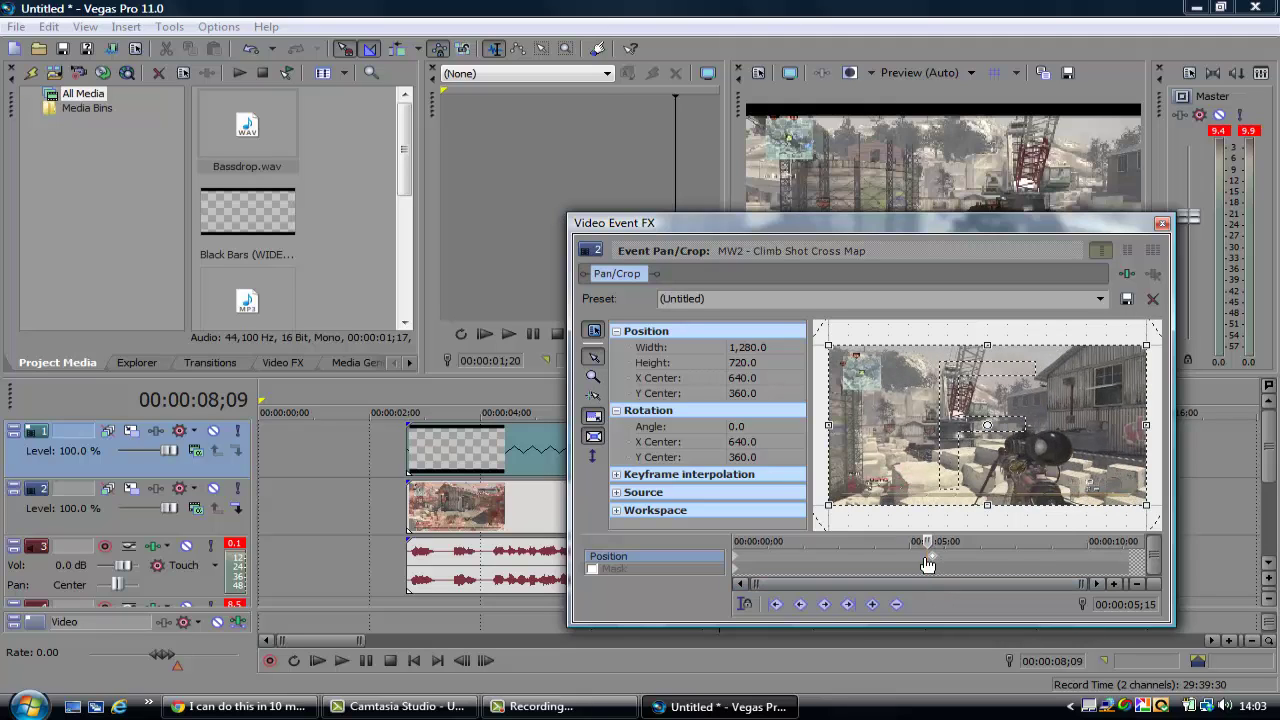
{"action": "scroll", "coordinate": [932, 568], "scroll_direction": "up", "scroll_amount": 2}
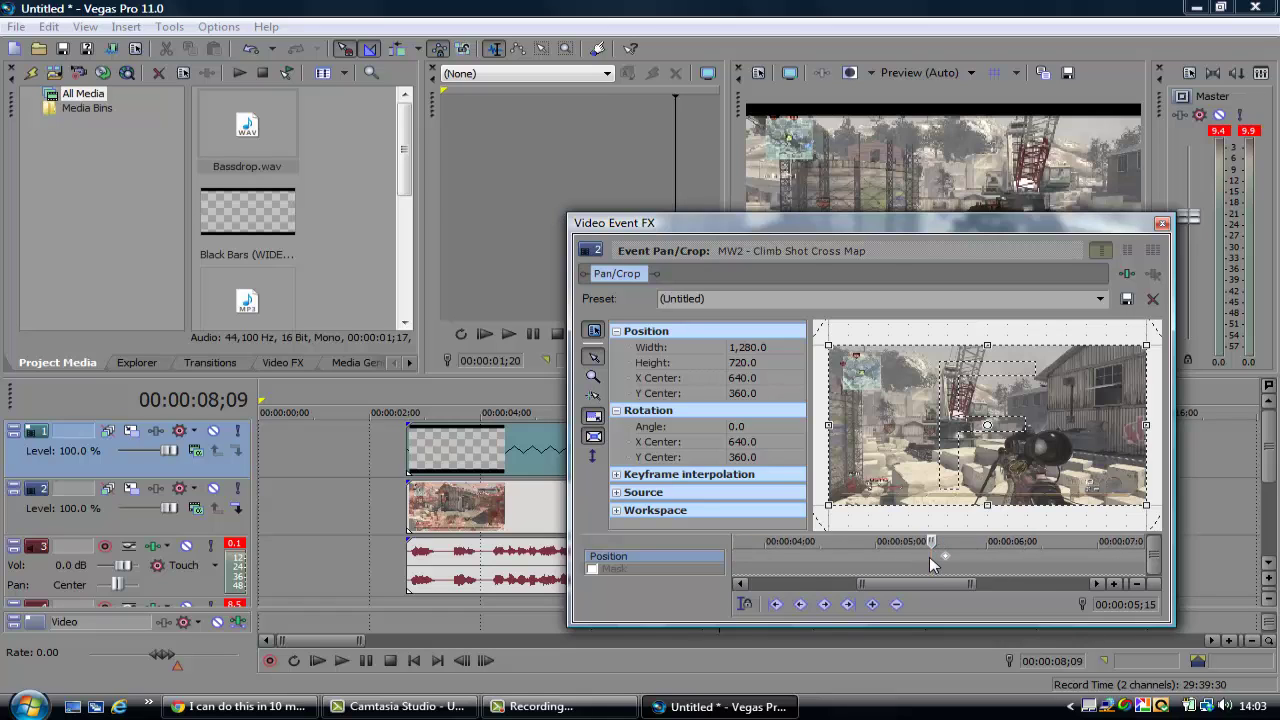
{"action": "left_click", "coordinate": [933, 556]}
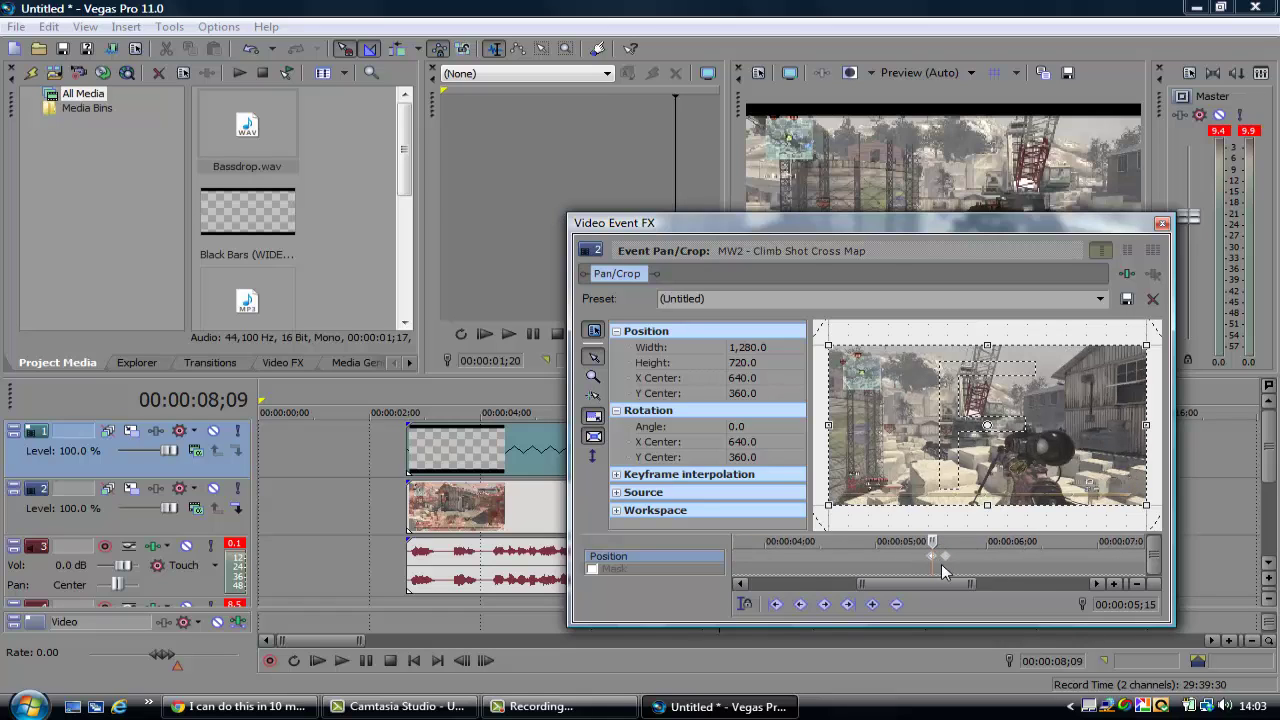
Step: Add a third Pan/Crop position keyframe at 00:00:06;00, just after the shot
{"action": "key", "text": "Right"}
{"action": "key", "text": "Right"}
{"action": "key", "text": "Right"}
{"action": "key", "text": "Right"}
{"action": "key", "text": "Right"}
{"action": "key", "text": "Right"}
{"action": "key", "text": "Right"}
{"action": "key", "text": "Right"}
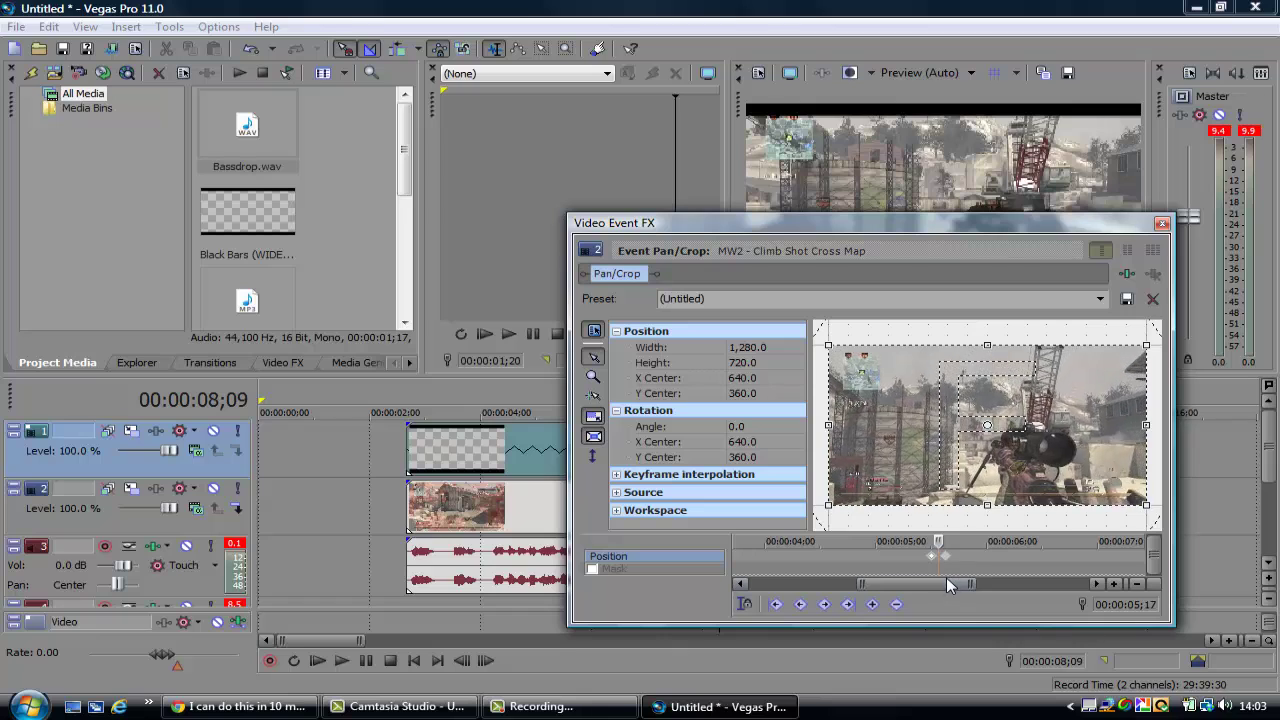
{"action": "key", "text": "Right"}
{"action": "key", "text": "Right"}
{"action": "key", "text": "Right"}
{"action": "key", "text": "Right"}
{"action": "key", "text": "Right"}
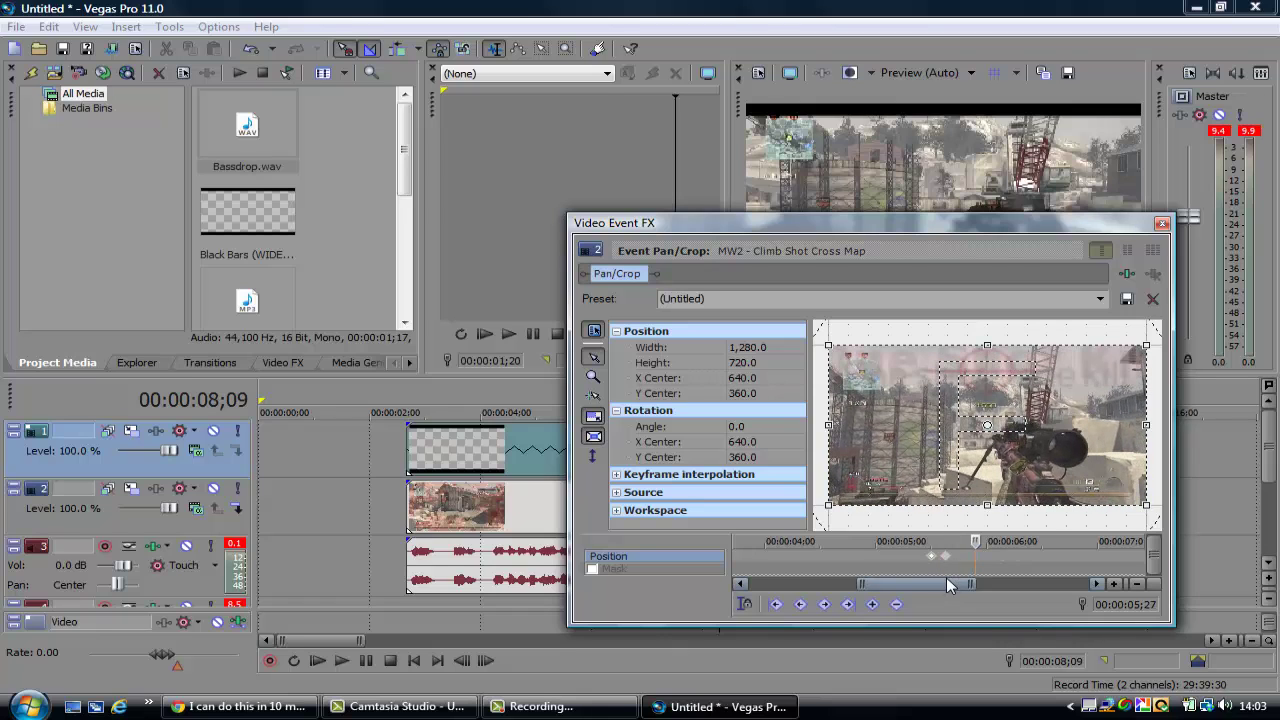
{"action": "key", "text": "Right"}
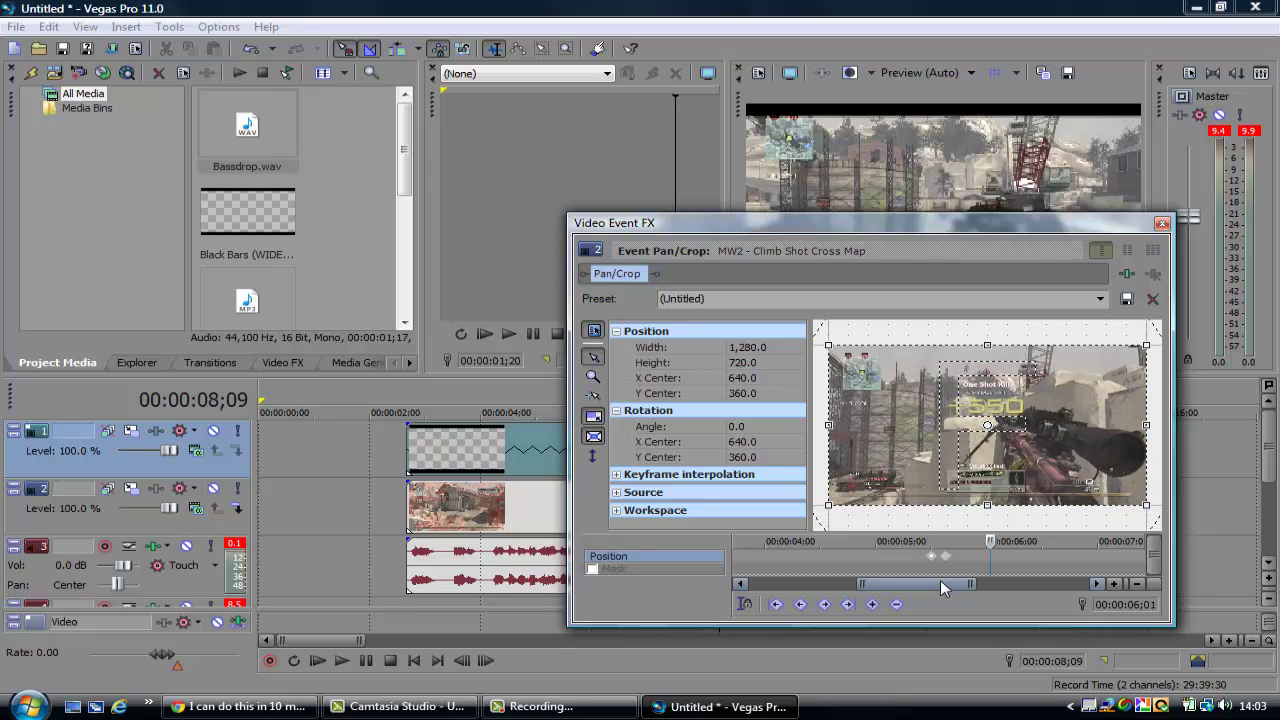
{"action": "left_click_drag", "start_coordinate": [957, 583], "coordinate": [980, 576]}
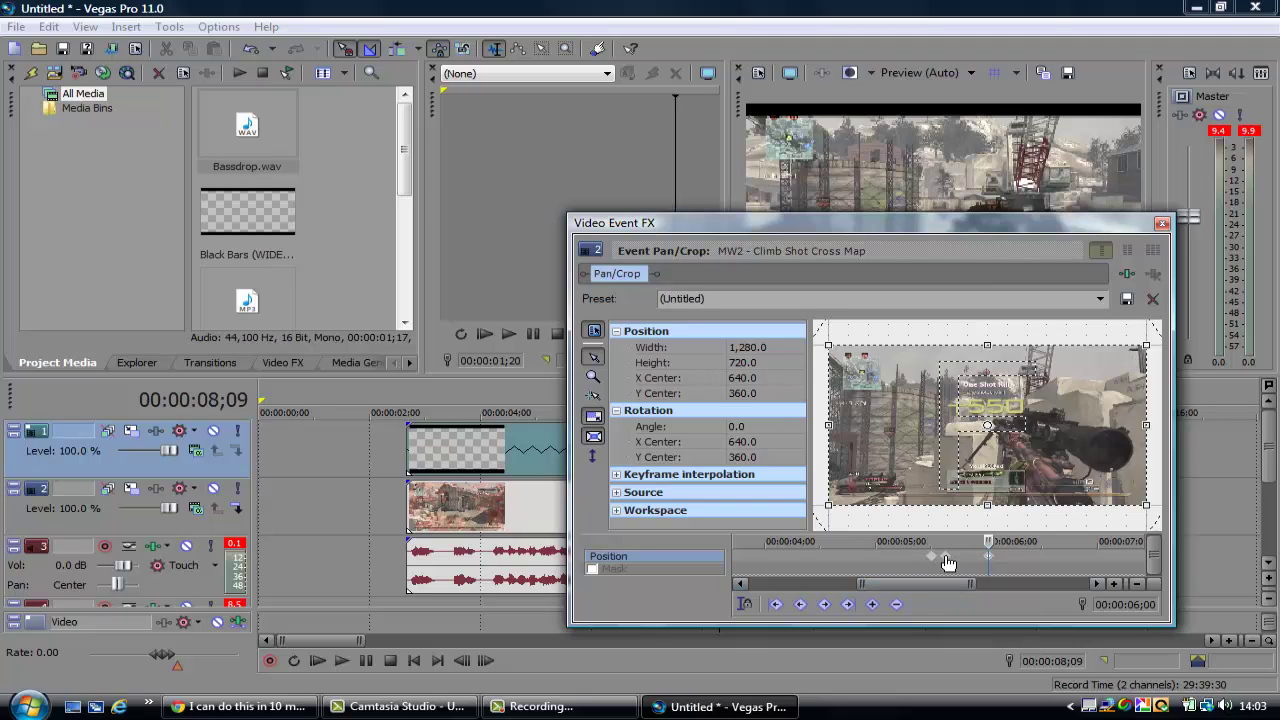
Step: Reduce the crop height at the 00:00:05;19 keyframe to about 324.6, keeping the width at 1,280
{"action": "left_click", "coordinate": [947, 557]}
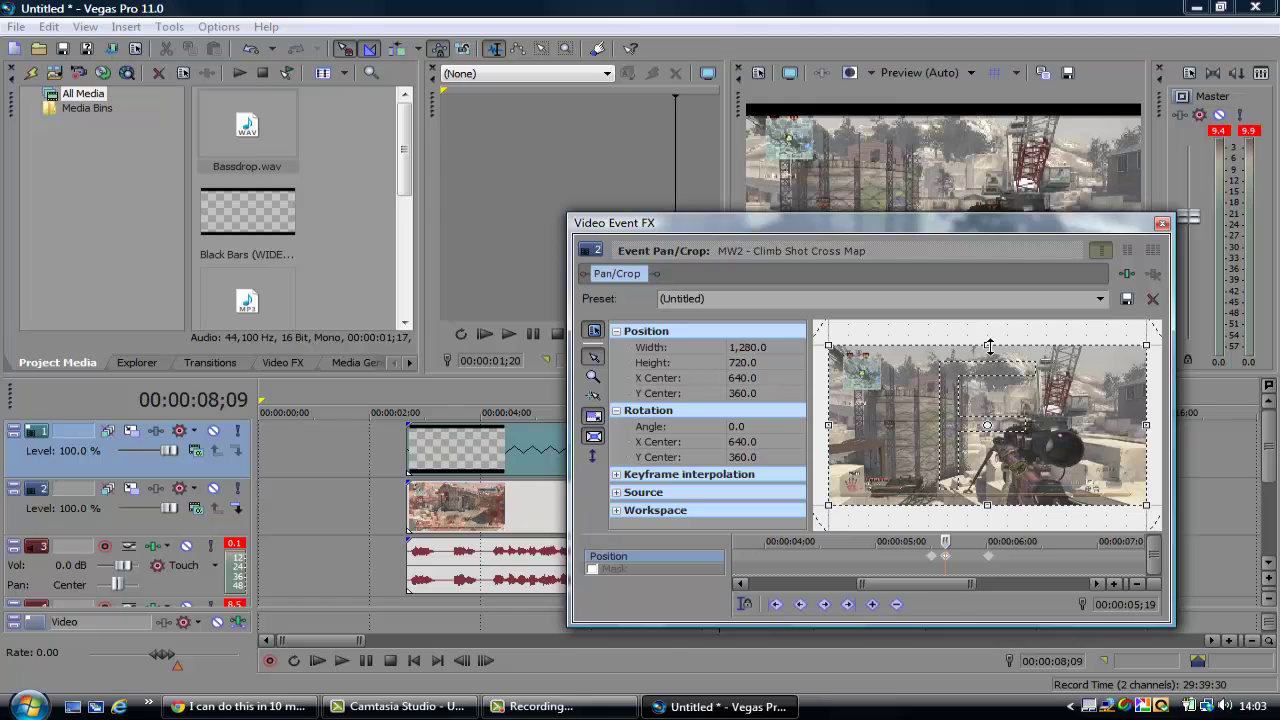
{"action": "left_click_drag", "start_coordinate": [988, 346], "coordinate": [987, 381]}
{"action": "left_click_drag", "start_coordinate": [917, 222], "coordinate": [450, 199]}
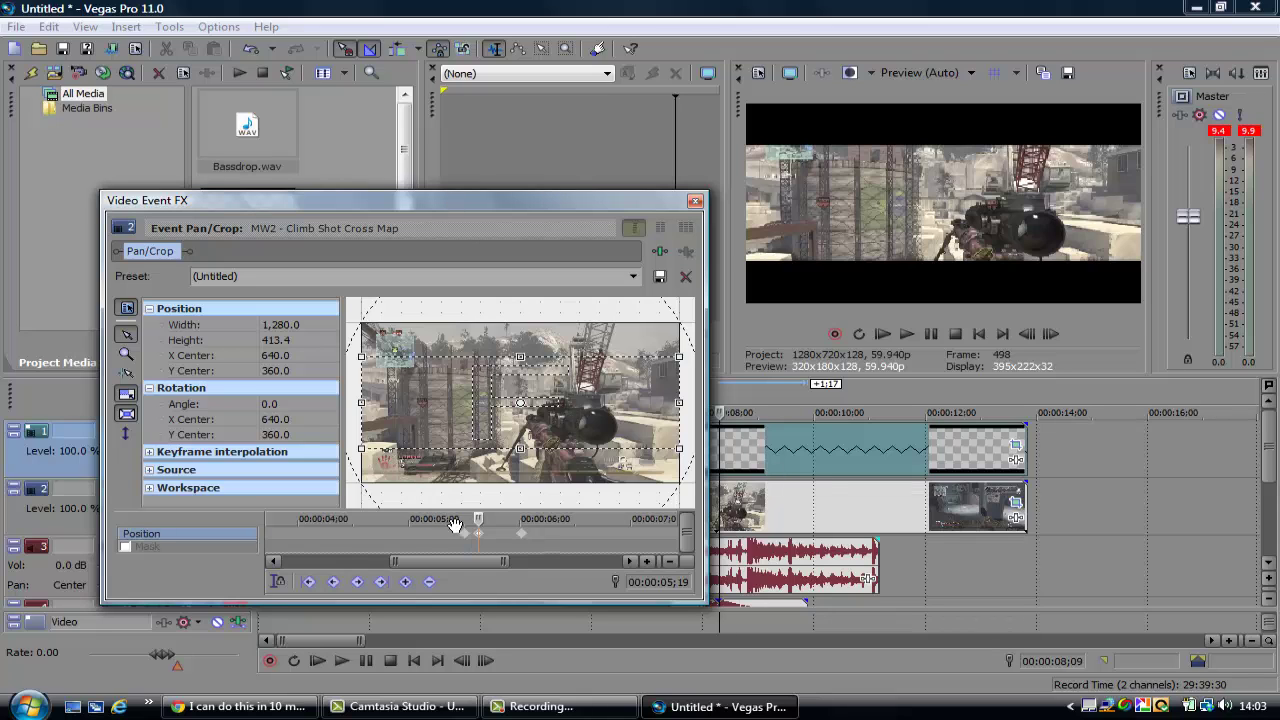
{"action": "mouse_move", "coordinate": [520, 358]}
{"action": "left_mouse_down"}
{"action": "mouse_move", "coordinate": [520, 380]}
{"action": "mouse_move", "coordinate": [520, 369]}
{"action": "left_mouse_up"}
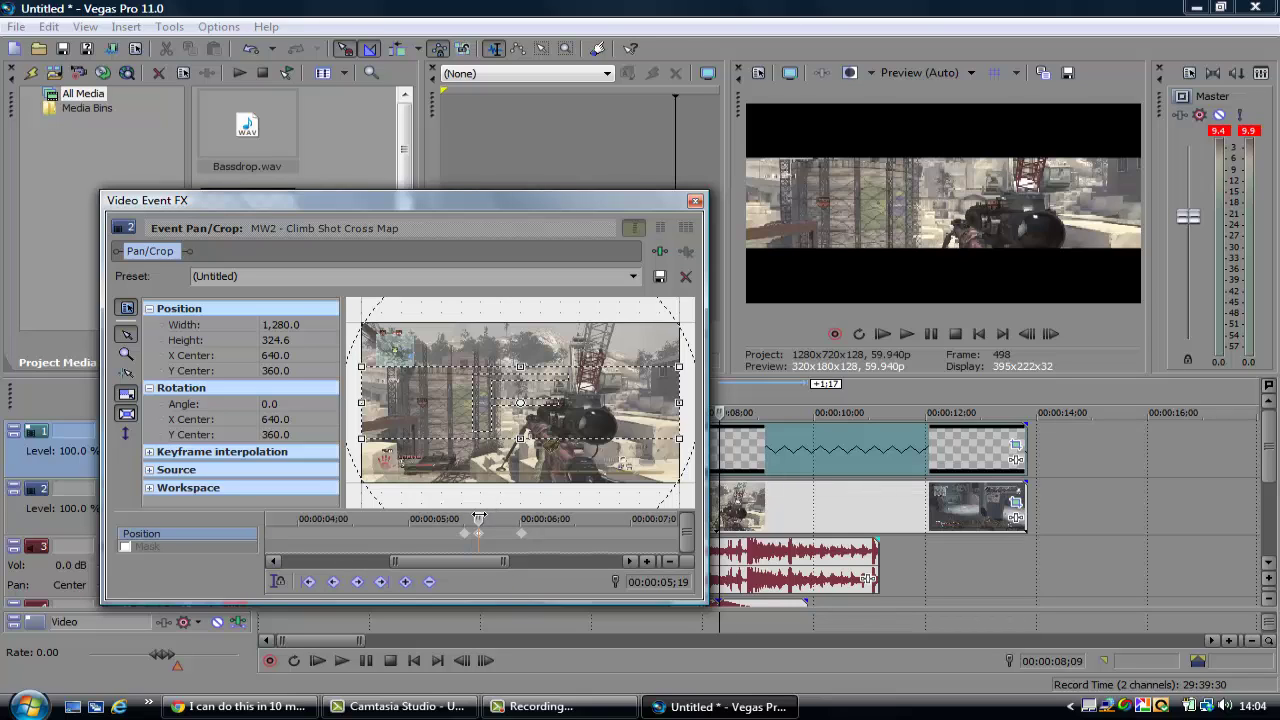
Step: Apply the Youtube crop preset to the 00:00:06;00 keyframe
{"action": "left_click", "coordinate": [523, 540]}
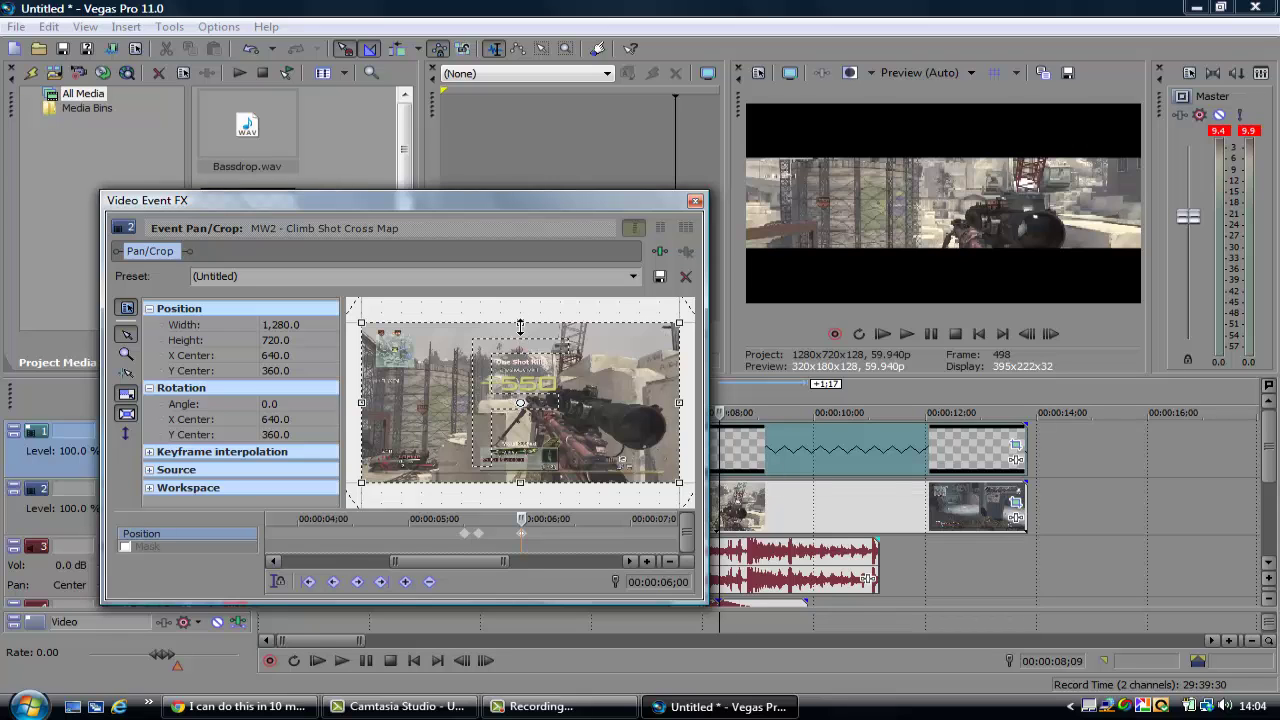
{"action": "left_click_drag", "start_coordinate": [520, 326], "coordinate": [520, 322]}
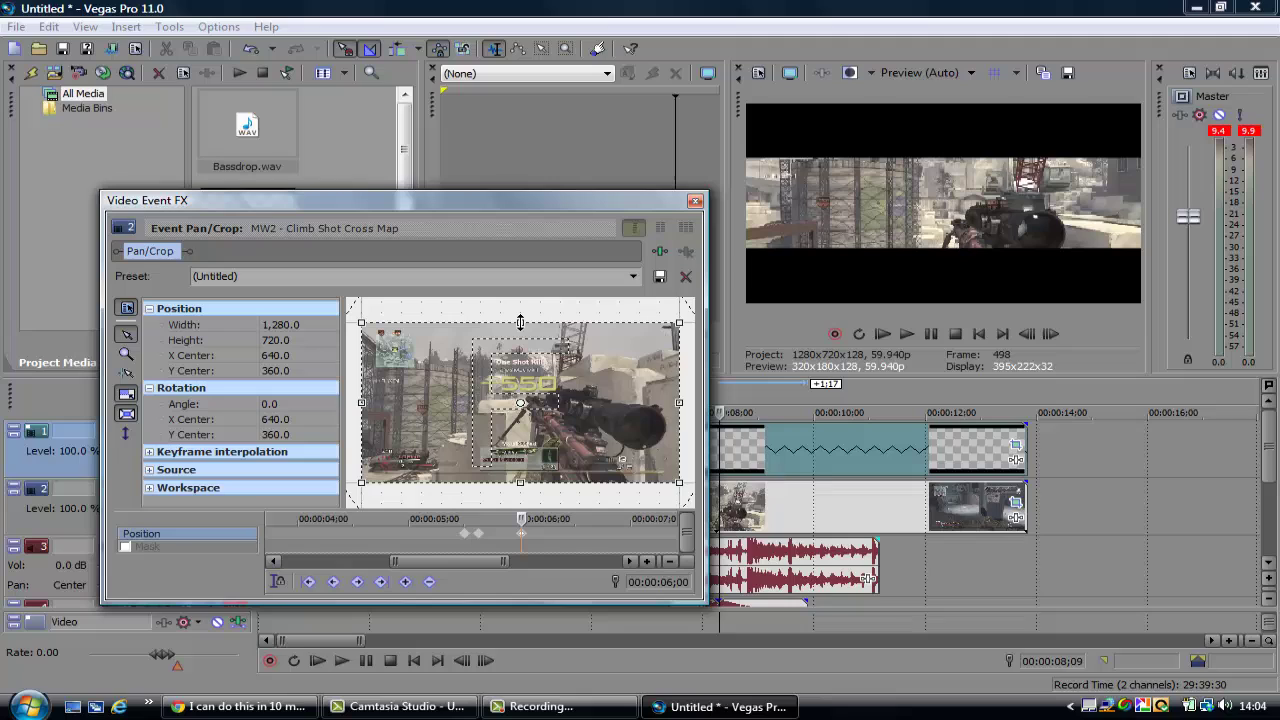
{"action": "left_click", "coordinate": [630, 277]}
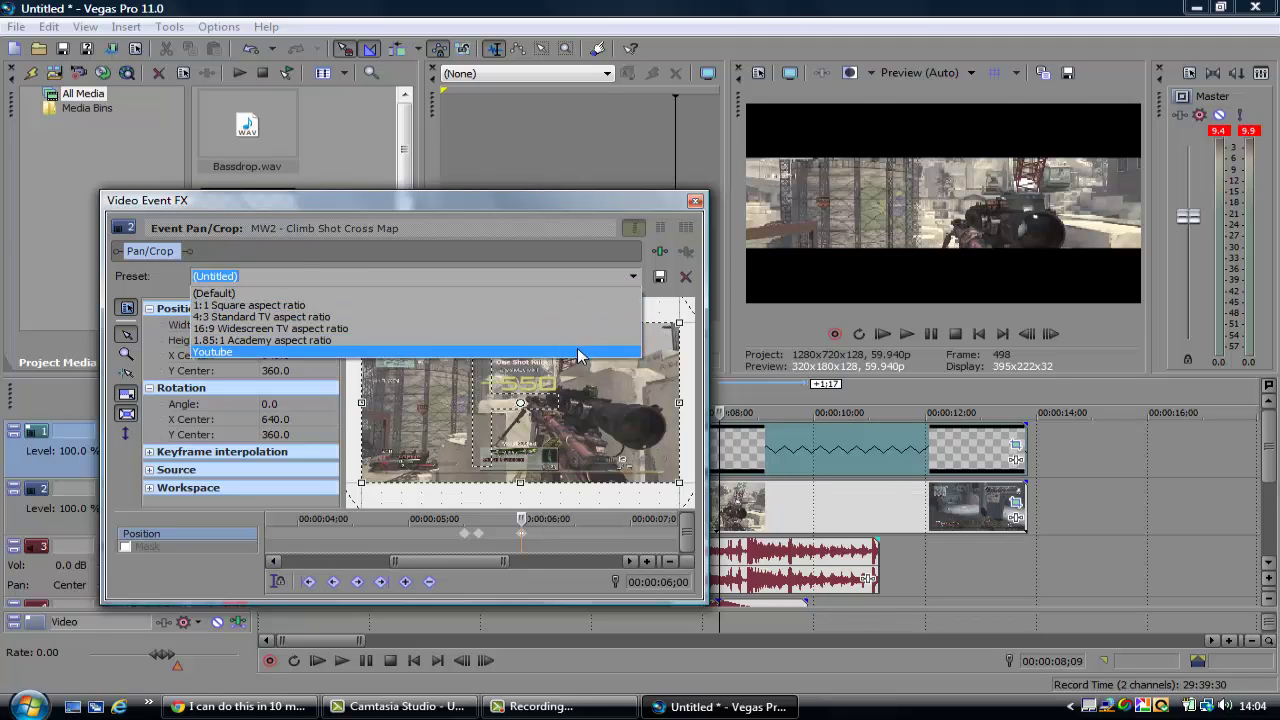
{"action": "left_click", "coordinate": [578, 354]}
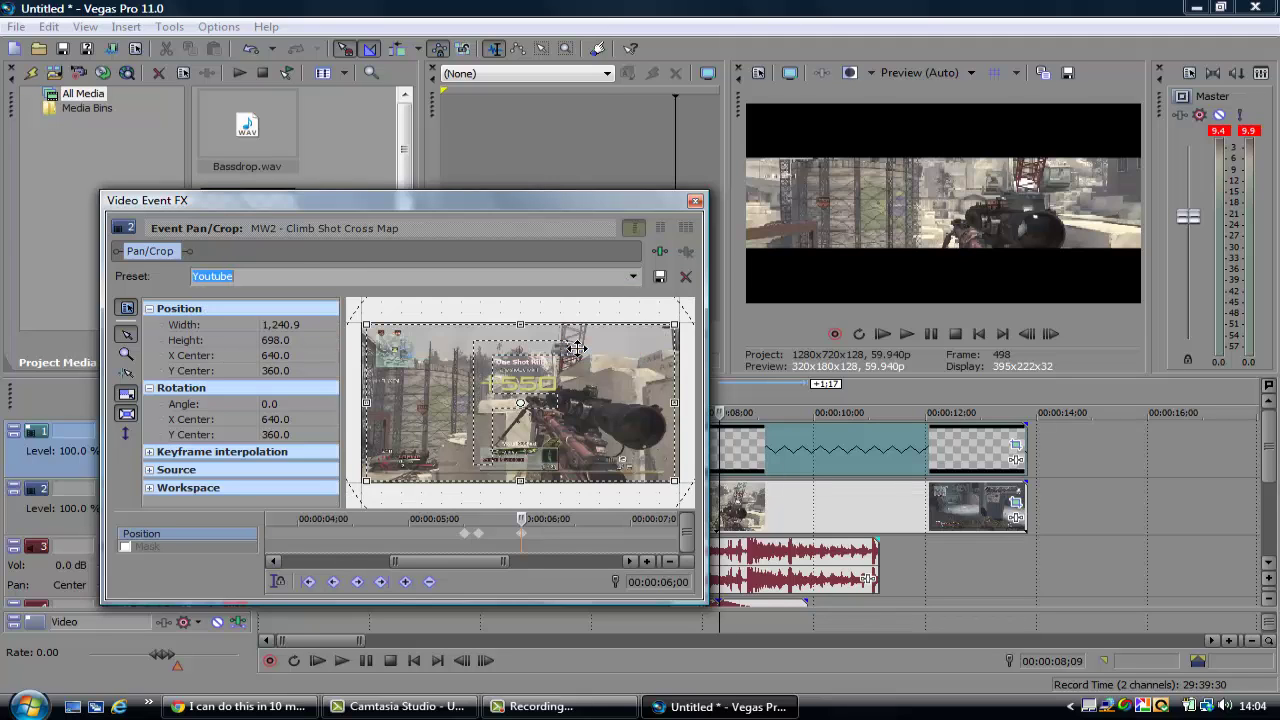
Step: Compare the last two Pan/Crop keyframes and delete the one at 00:00:06;00
{"action": "left_click", "coordinate": [520, 540]}
{"action": "left_click", "coordinate": [479, 536]}
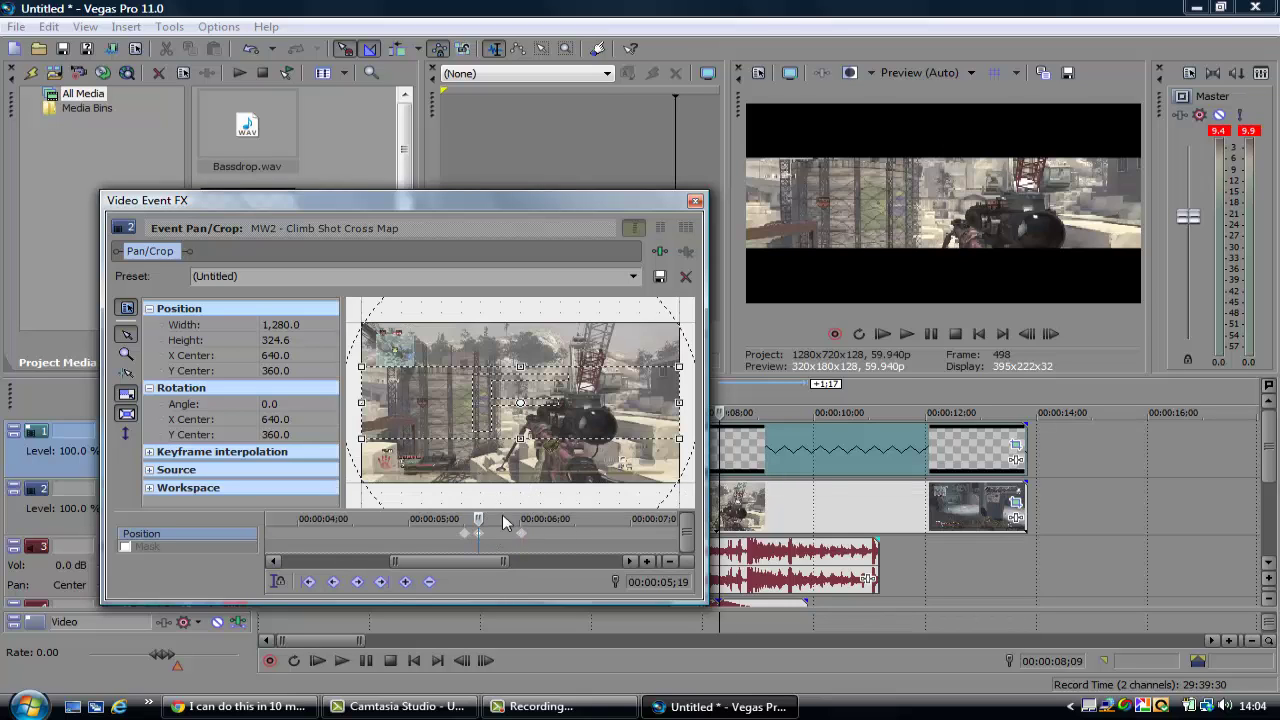
{"action": "left_click", "coordinate": [523, 535]}
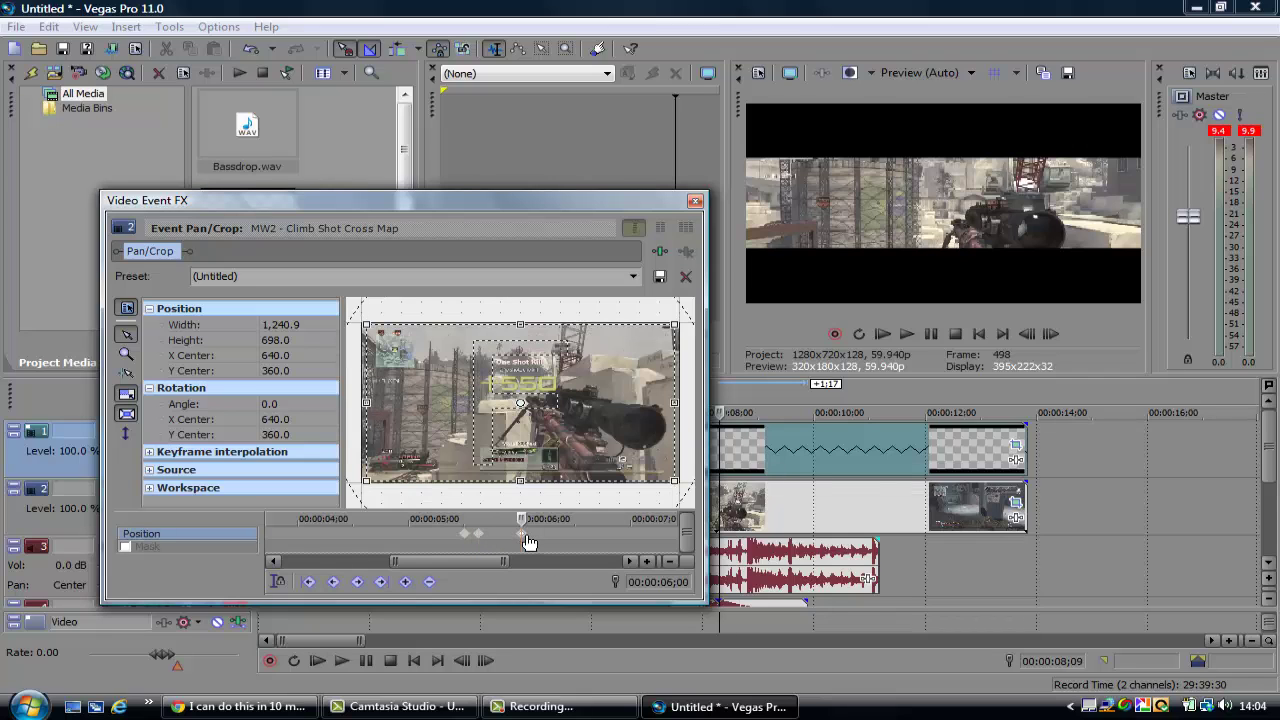
{"action": "right_click", "coordinate": [527, 538]}
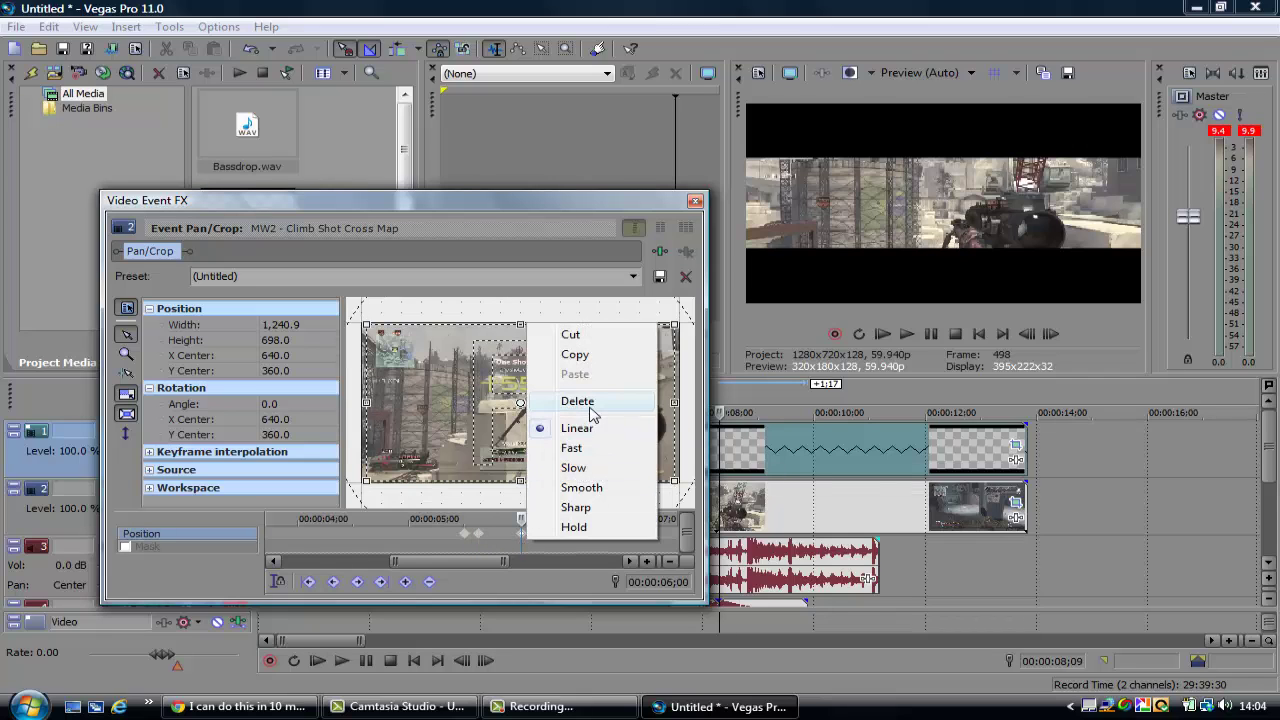
{"action": "left_click", "coordinate": [590, 405]}
Step: Expand the crop height to about 711.9 at 00:00:06;00 as a new keyframe, and close Pan/Crop
{"action": "left_click", "coordinate": [486, 535]}
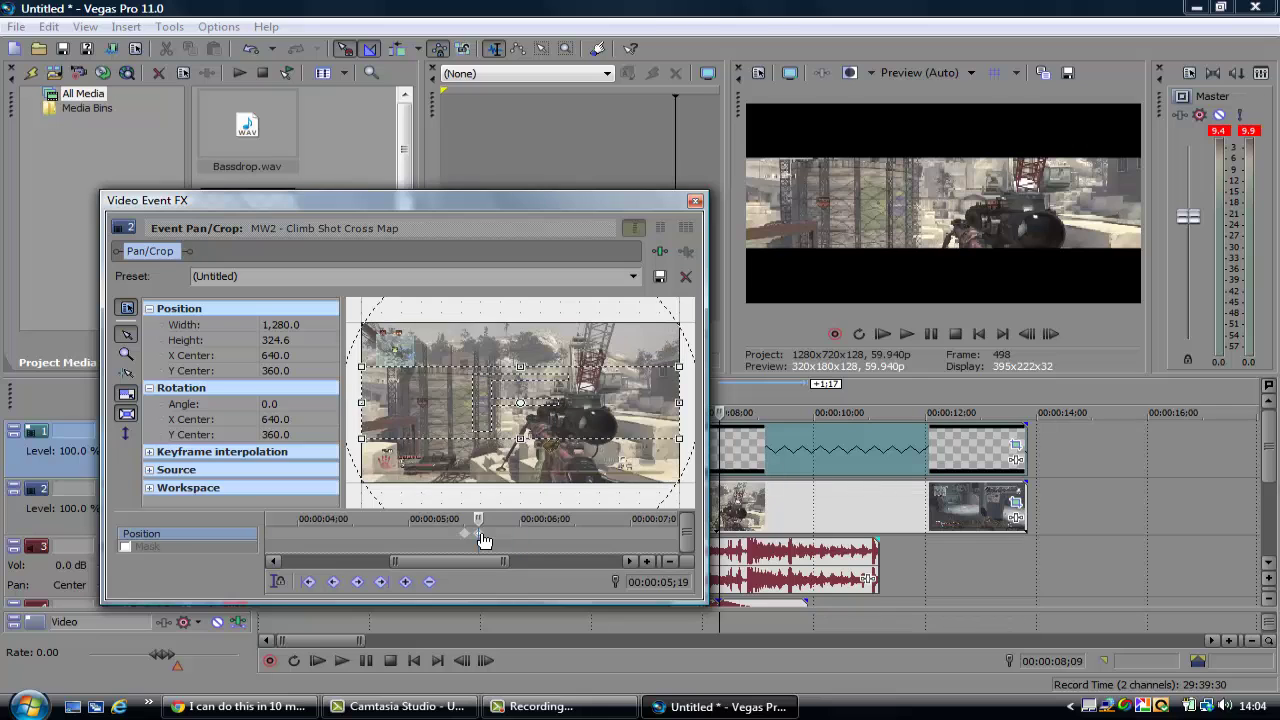
{"action": "left_click_drag", "start_coordinate": [490, 536], "coordinate": [496, 542]}
{"action": "key", "text": "Right"}
{"action": "key", "text": "Right"}
{"action": "key", "text": "Right"}
{"action": "key", "text": "Right"}
{"action": "key", "text": "Right"}
{"action": "key", "text": "Right"}
{"action": "key", "text": "Right"}
{"action": "key", "text": "Right"}
{"action": "key", "text": "Right"}
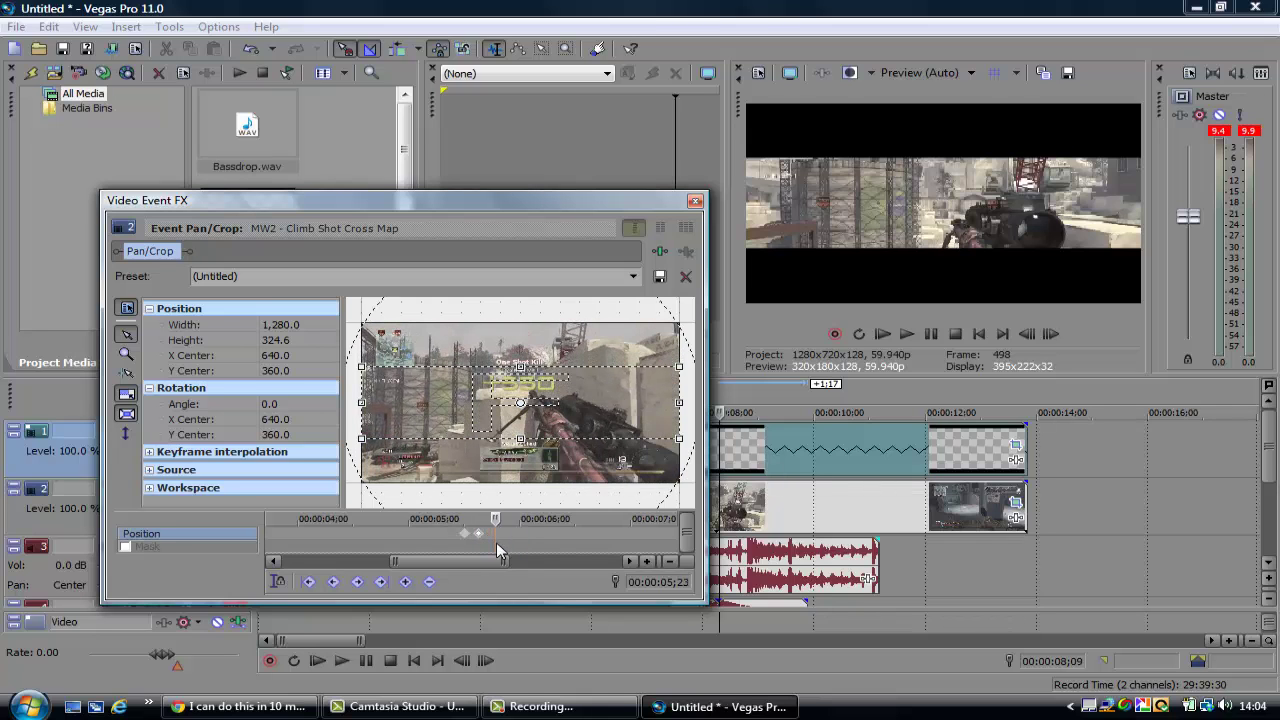
{"action": "key", "text": "Left"}
{"action": "key", "text": "Left"}
{"action": "key", "text": "Left"}
{"action": "key", "text": "Left"}
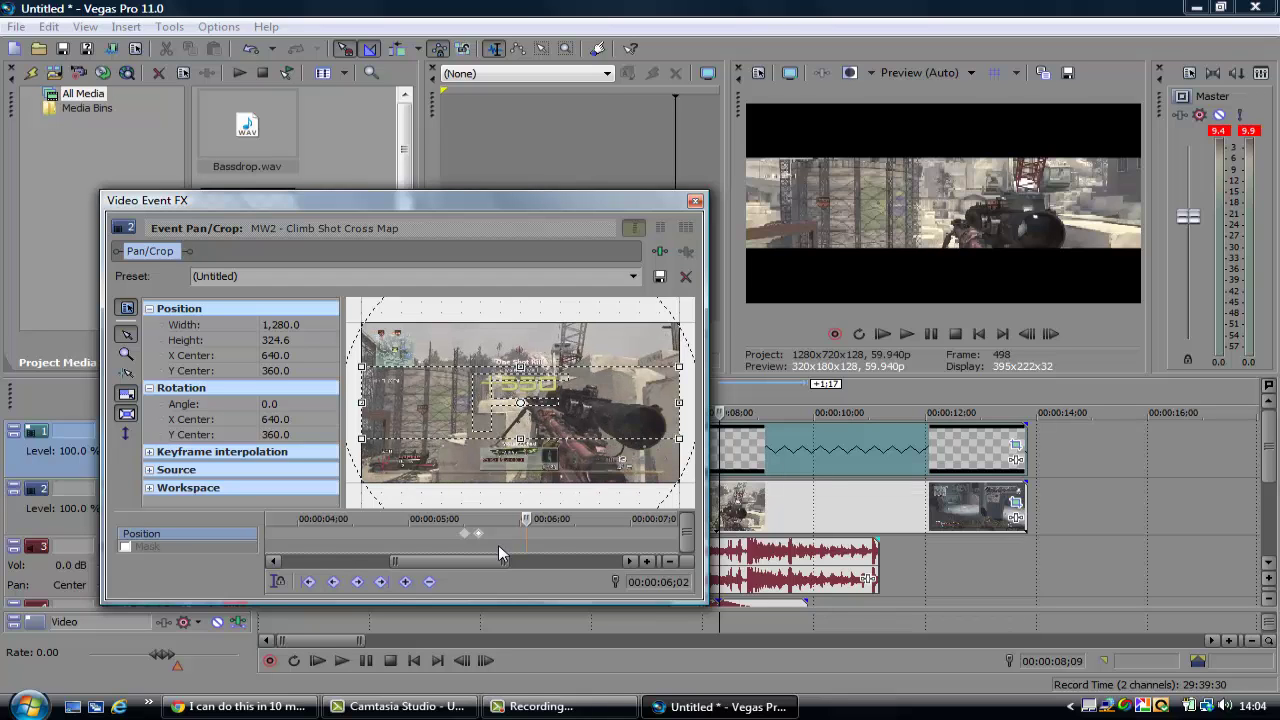
{"action": "key", "text": "Right"}
{"action": "key", "text": "Right"}
{"action": "key", "text": "Right"}
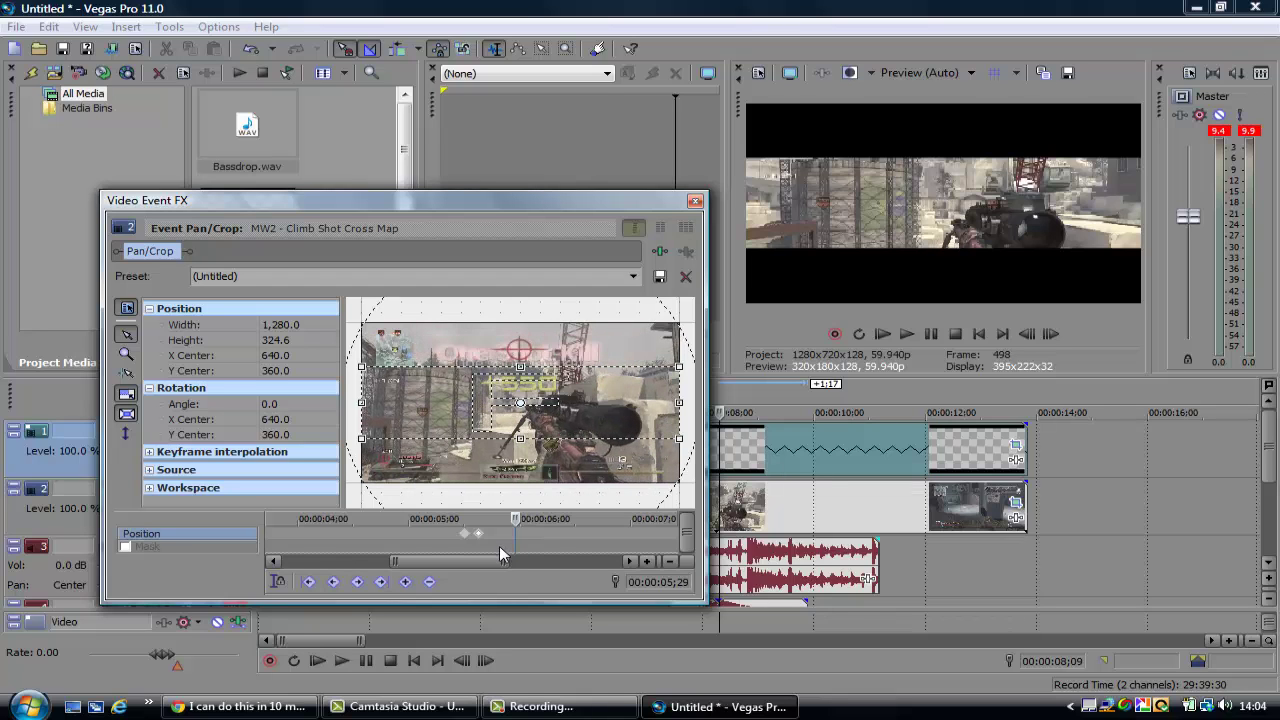
{"action": "key", "text": "Left"}
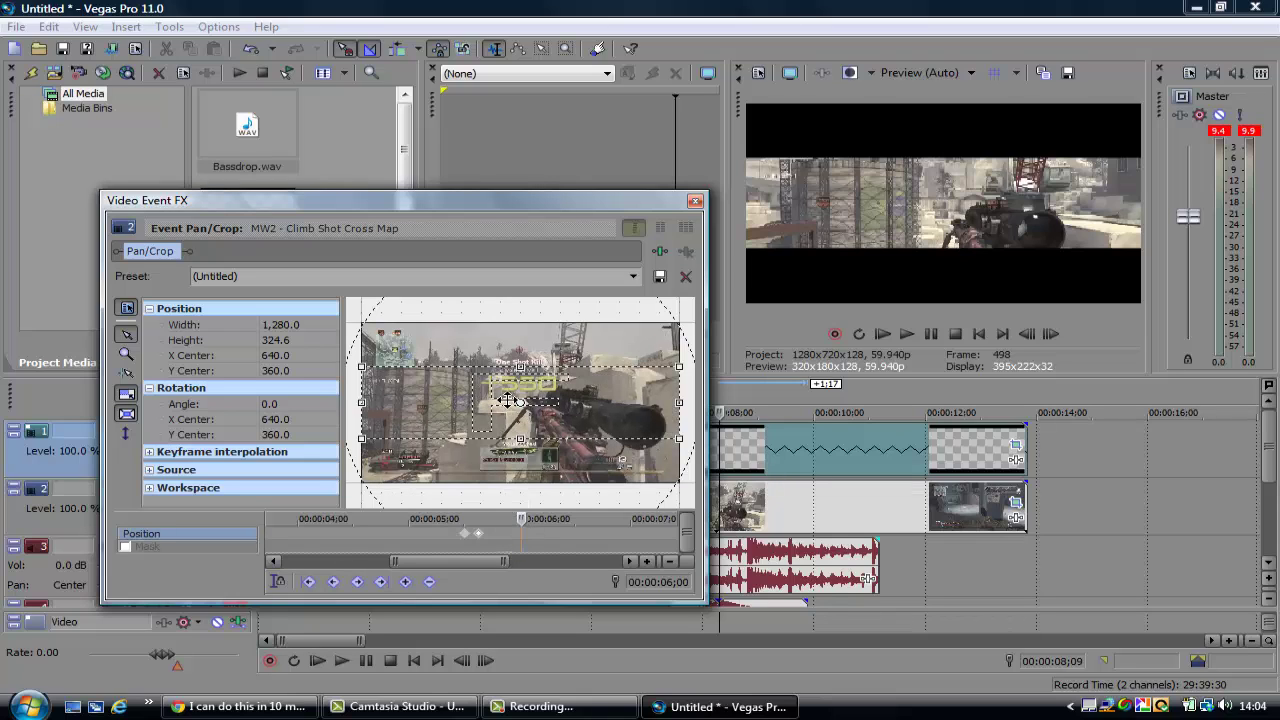
{"action": "left_click_drag", "start_coordinate": [521, 366], "coordinate": [521, 323]}
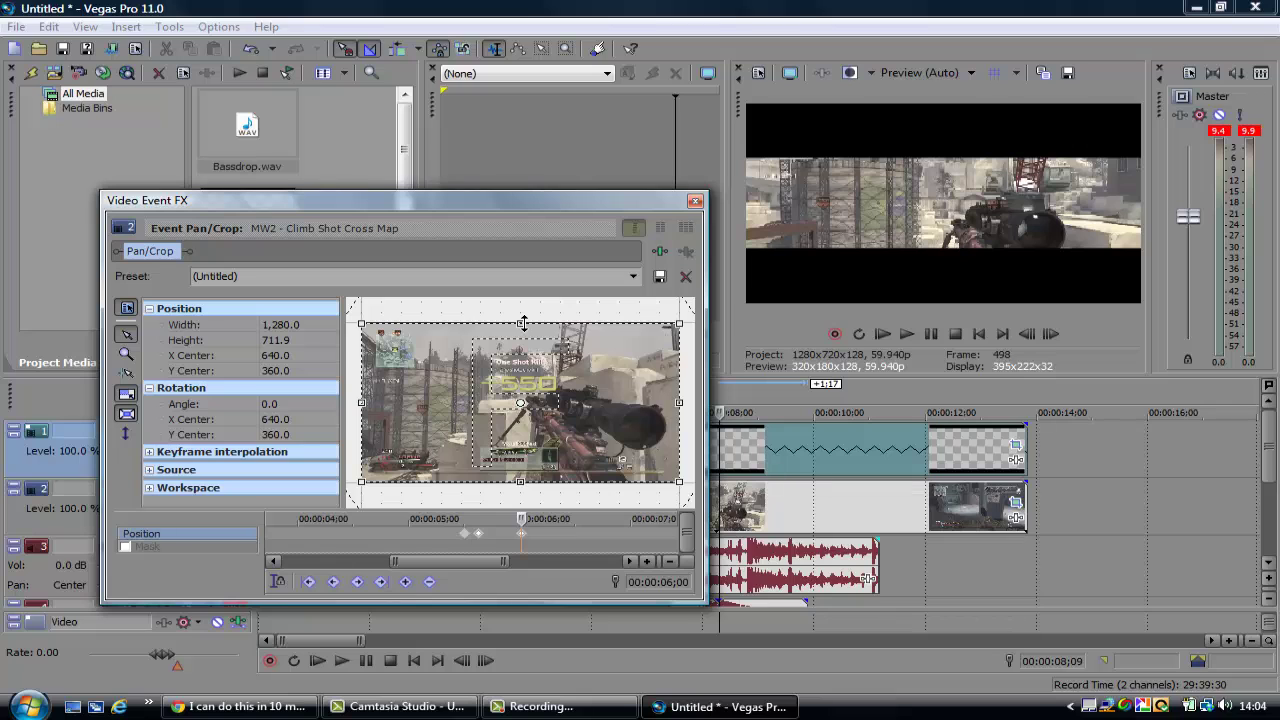
{"action": "left_click", "coordinate": [695, 201]}
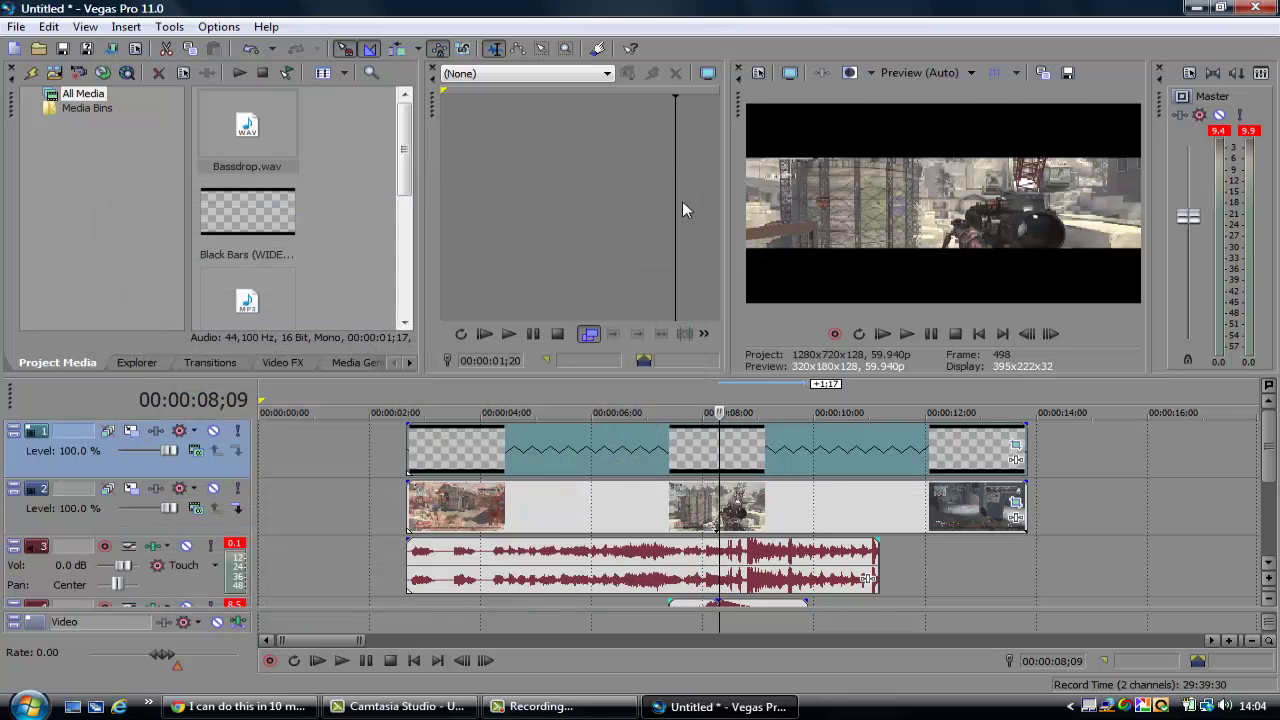
Step: Step frame by frame through the clip from about 00:00:07;02 to 00:00:08;22 and back slightly to examine the crop animation around the shot
{"action": "left_click", "coordinate": [644, 459]}
{"action": "key", "text": "Right"}
{"action": "key", "text": "Right"}
{"action": "key", "text": "Right"}
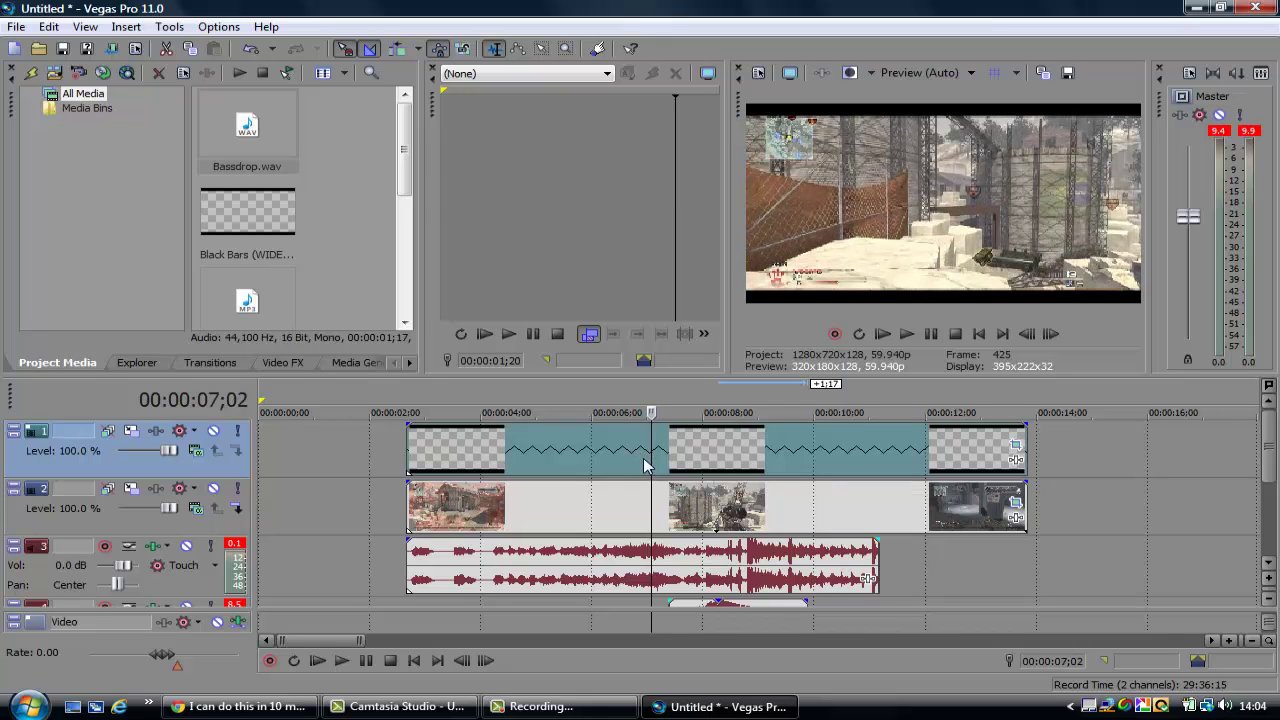
{"action": "key", "text": "Right"}
{"action": "key", "text": "Right"}
{"action": "key", "text": "Right"}
{"action": "key", "text": "Right"}
{"action": "key", "text": "Right"}
{"action": "key", "text": "Right"}
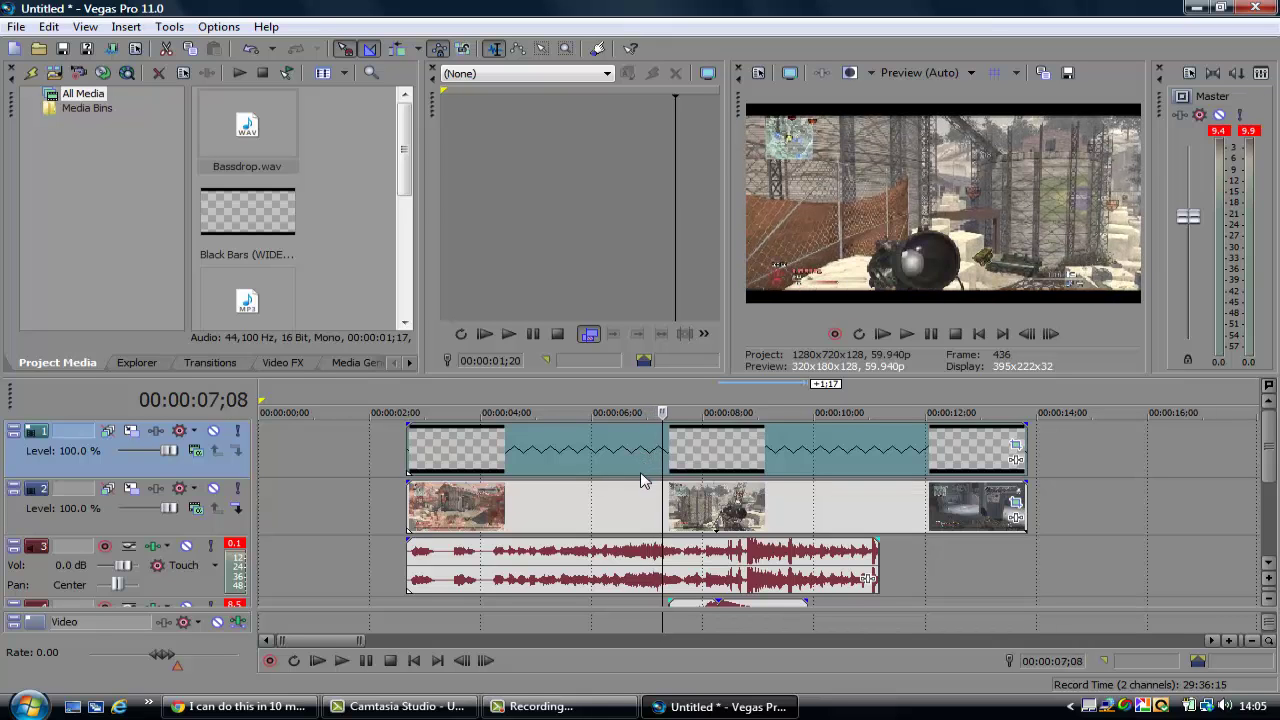
{"action": "key", "text": "Right"}
{"action": "key", "text": "Right"}
{"action": "key", "text": "Right"}
{"action": "key", "text": "Right"}
{"action": "key", "text": "Right"}
{"action": "key", "text": "Right"}
{"action": "key", "text": "Right"}
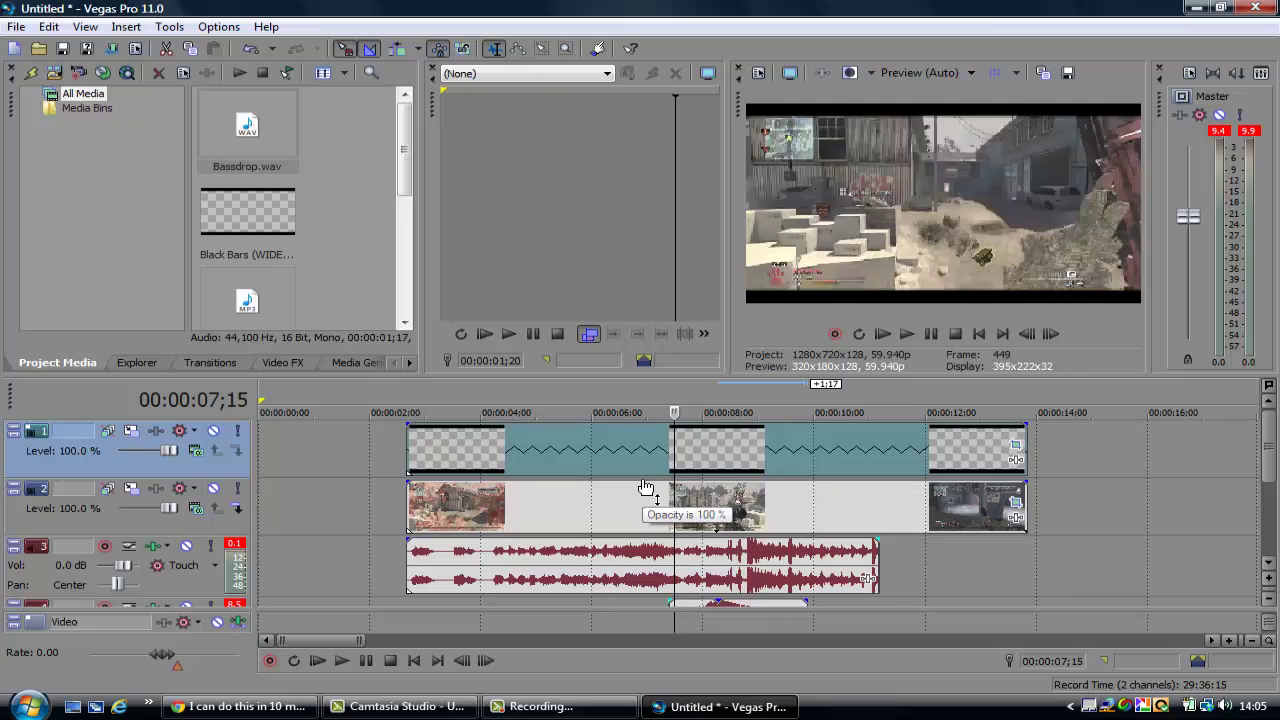
{"action": "key", "text": "Right"}
{"action": "key", "text": "Right"}
{"action": "key", "text": "Right"}
{"action": "key", "text": "Right"}
{"action": "key", "text": "Right"}
{"action": "key", "text": "Right"}
{"action": "key", "text": "Right"}
{"action": "key", "text": "Right"}
{"action": "key", "text": "Right"}
{"action": "key", "text": "Right"}
{"action": "key", "text": "Right"}
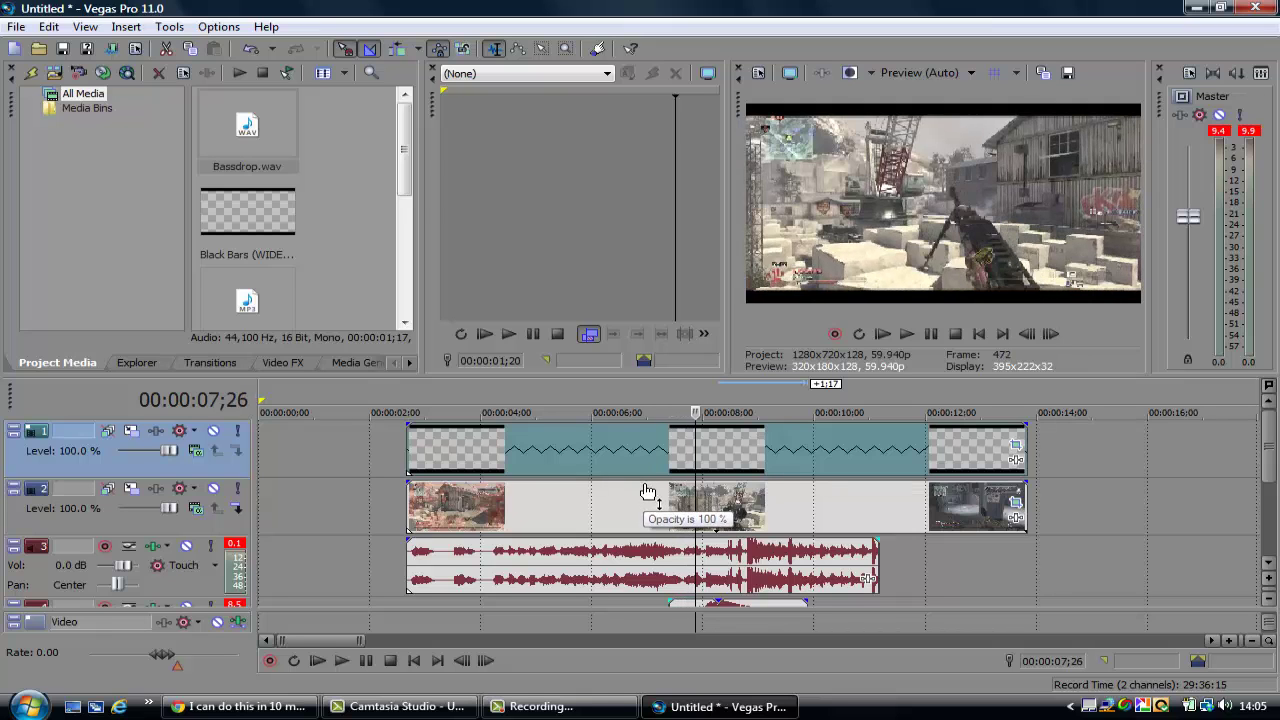
{"action": "key", "text": "Right"}
{"action": "key", "text": "Right"}
{"action": "key", "text": "Right"}
{"action": "key", "text": "Right"}
{"action": "key", "text": "Right"}
{"action": "key", "text": "Right"}
{"action": "key", "text": "Right"}
{"action": "key", "text": "Right"}
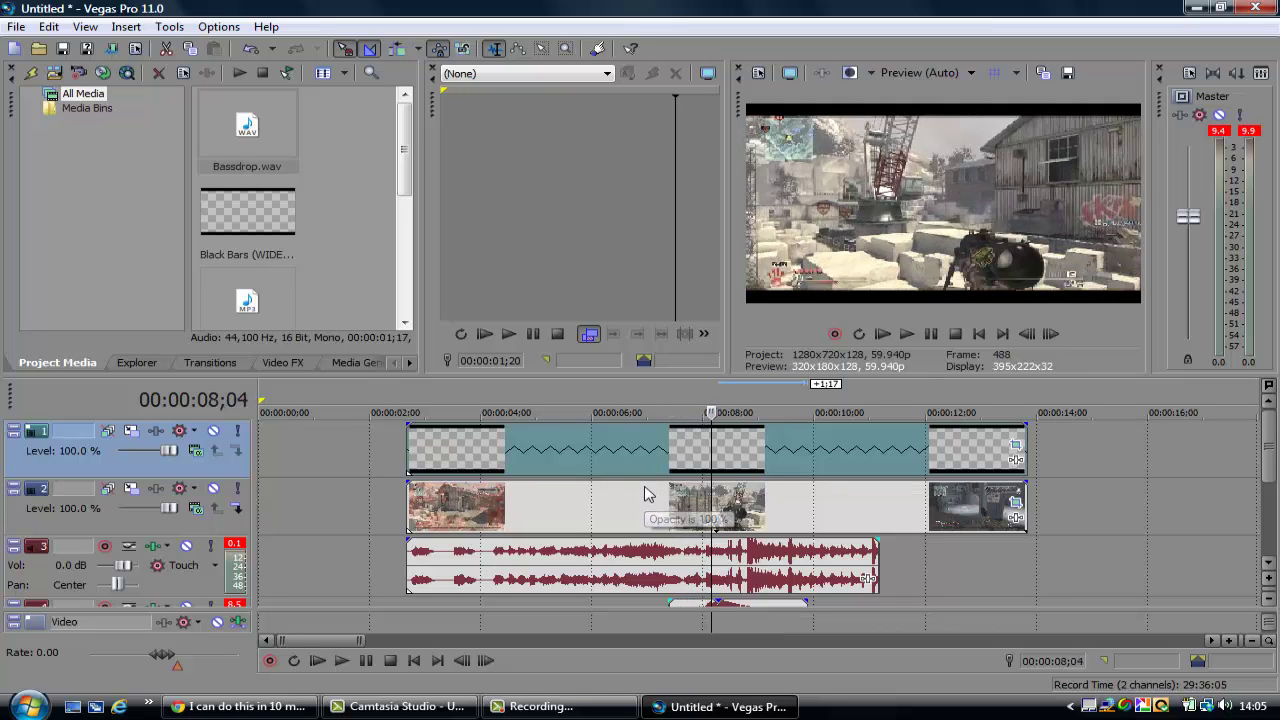
{"action": "key", "text": "Right"}
{"action": "key", "text": "Right"}
{"action": "key", "text": "Right"}
{"action": "key", "text": "Right"}
{"action": "key", "text": "Right"}
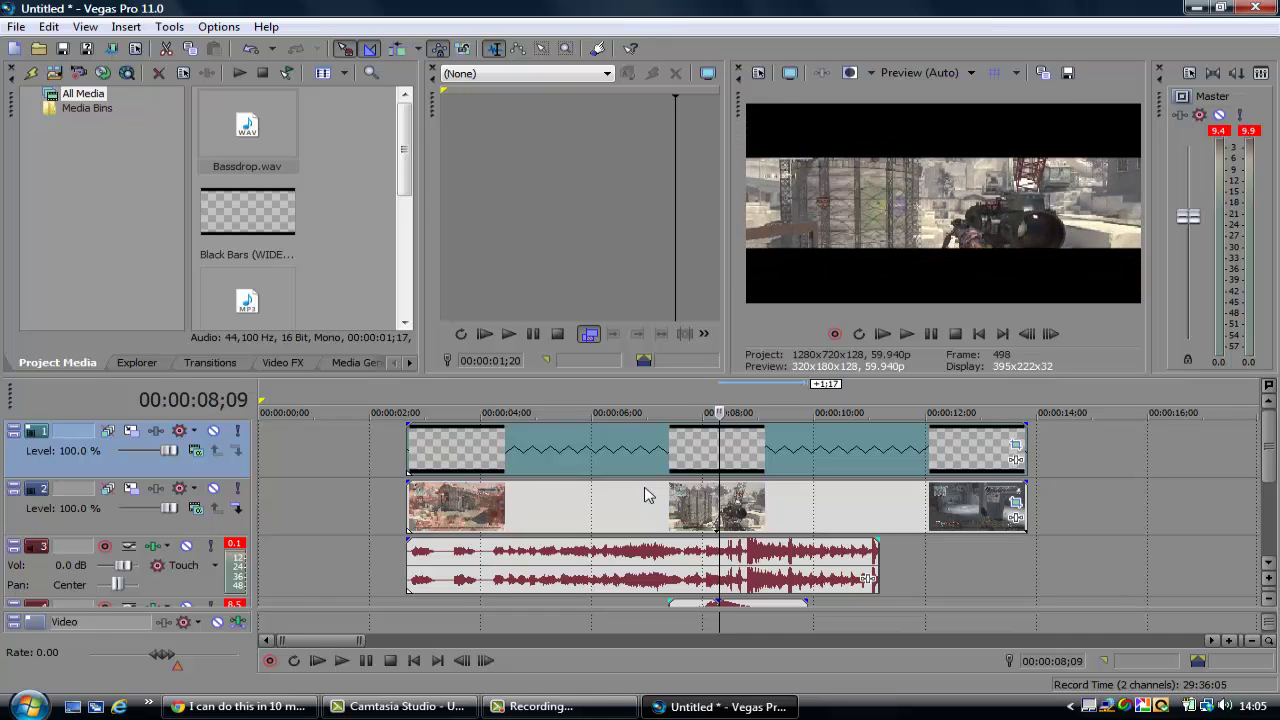
{"action": "key", "text": "Right"}
{"action": "key", "text": "Right"}
{"action": "key", "text": "Right"}
{"action": "key", "text": "Right"}
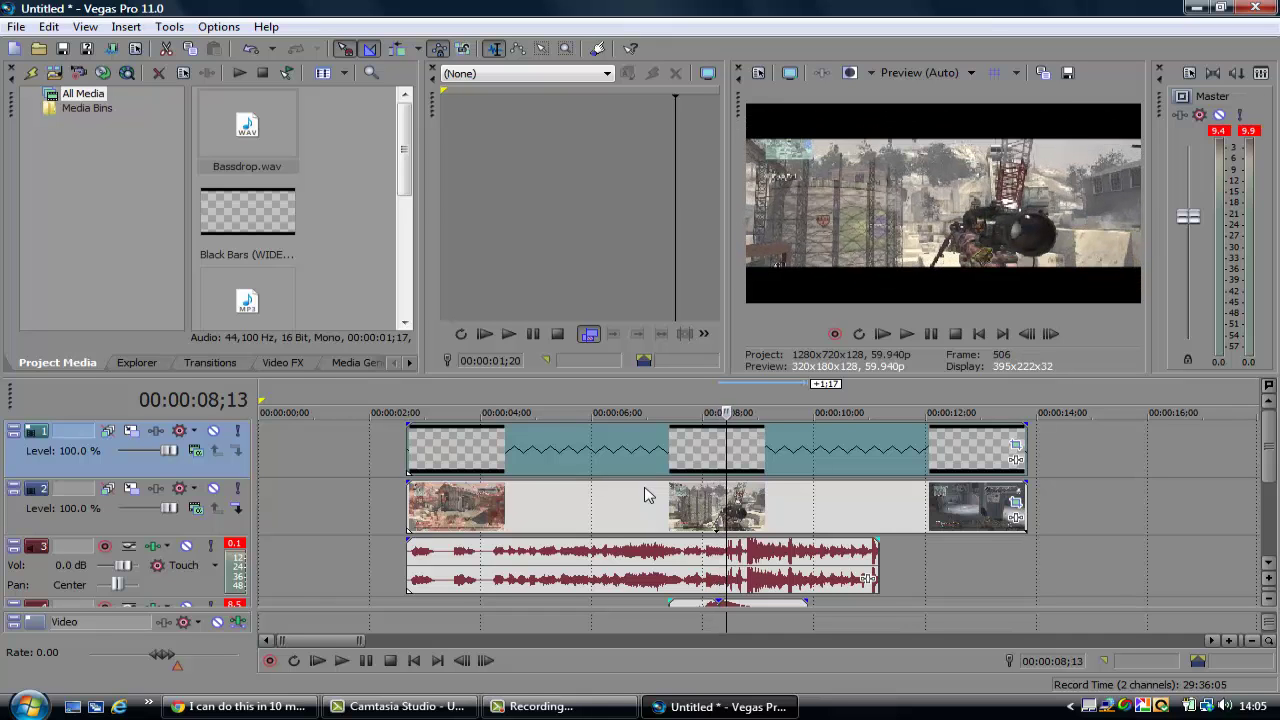
{"action": "key", "text": "Right"}
{"action": "key", "text": "Right"}
{"action": "key", "text": "Right"}
{"action": "key", "text": "Right"}
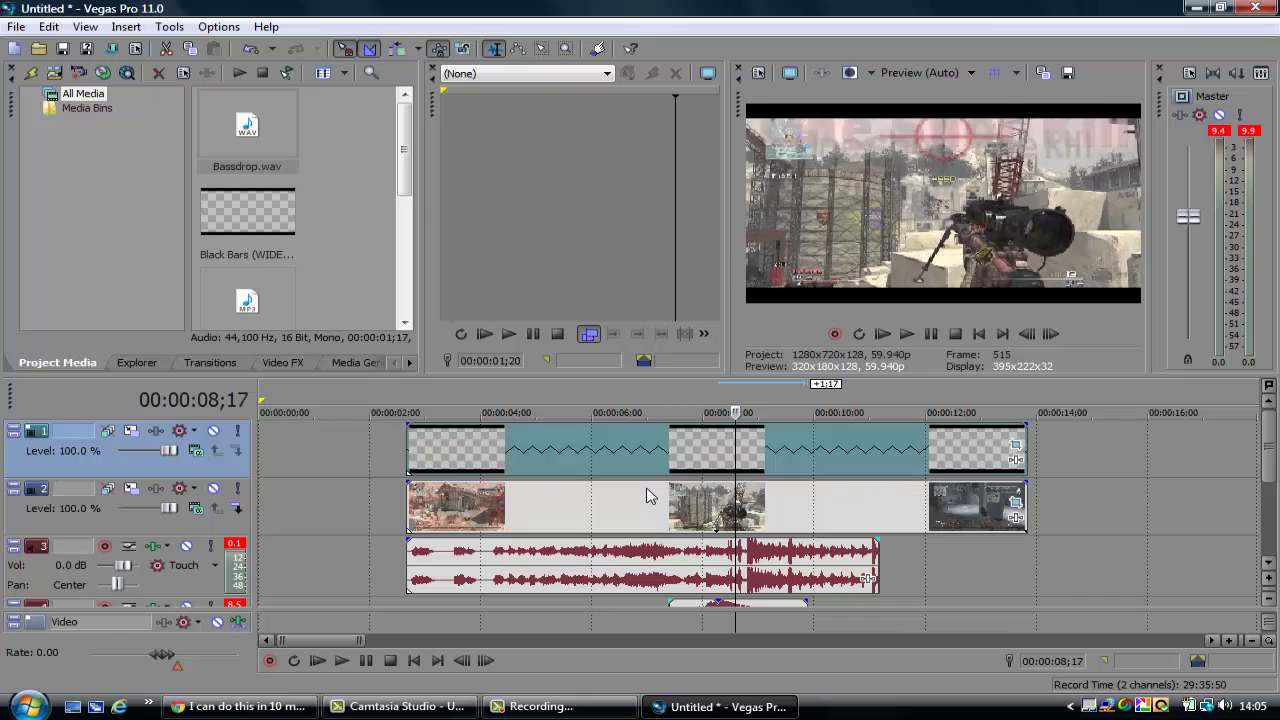
{"action": "key", "text": "Right"}
{"action": "key", "text": "Right"}
{"action": "key", "text": "Right"}
{"action": "key", "text": "Right"}
{"action": "key", "text": "Right"}
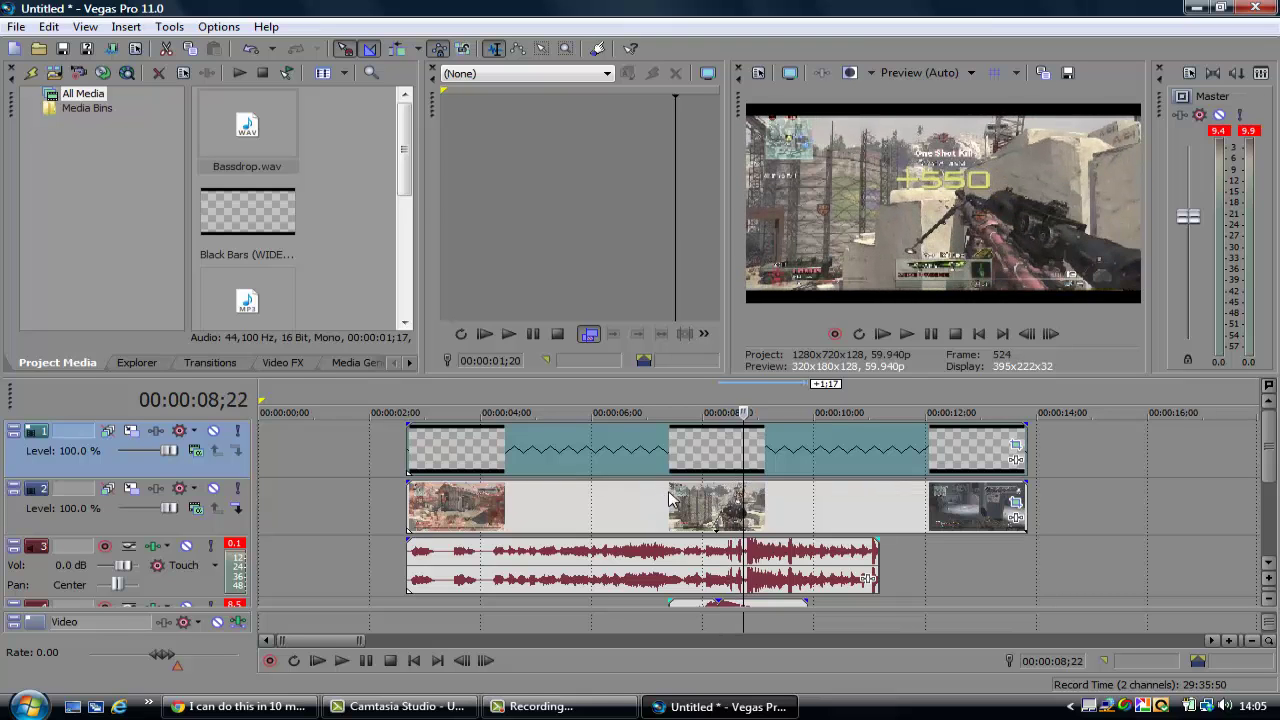
{"action": "key", "text": "Left"}
{"action": "key", "text": "Left"}
{"action": "key", "text": "Left"}
{"action": "key", "text": "Left"}
{"action": "key", "text": "Left"}
{"action": "key", "text": "Left"}
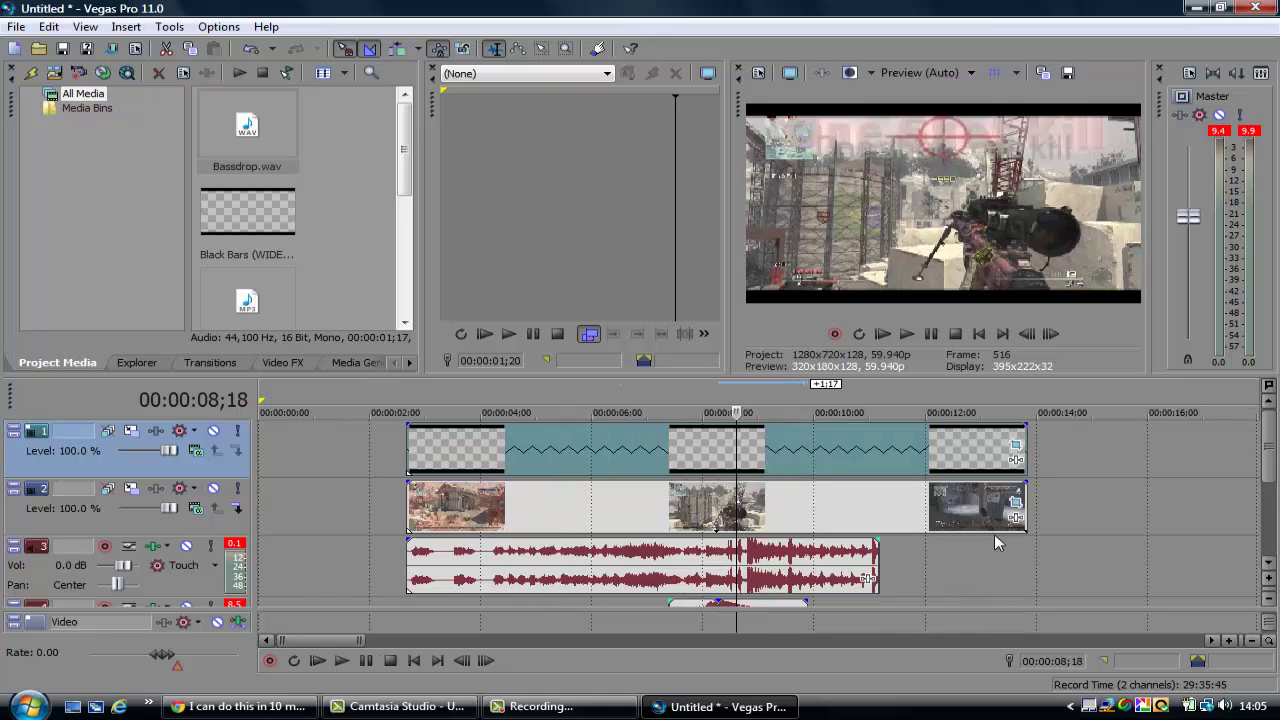
Step: Play back the gameplay clip from just before the shot to check the crop animation against the music
{"action": "left_click", "coordinate": [641, 485]}
{"action": "key", "text": "space"}
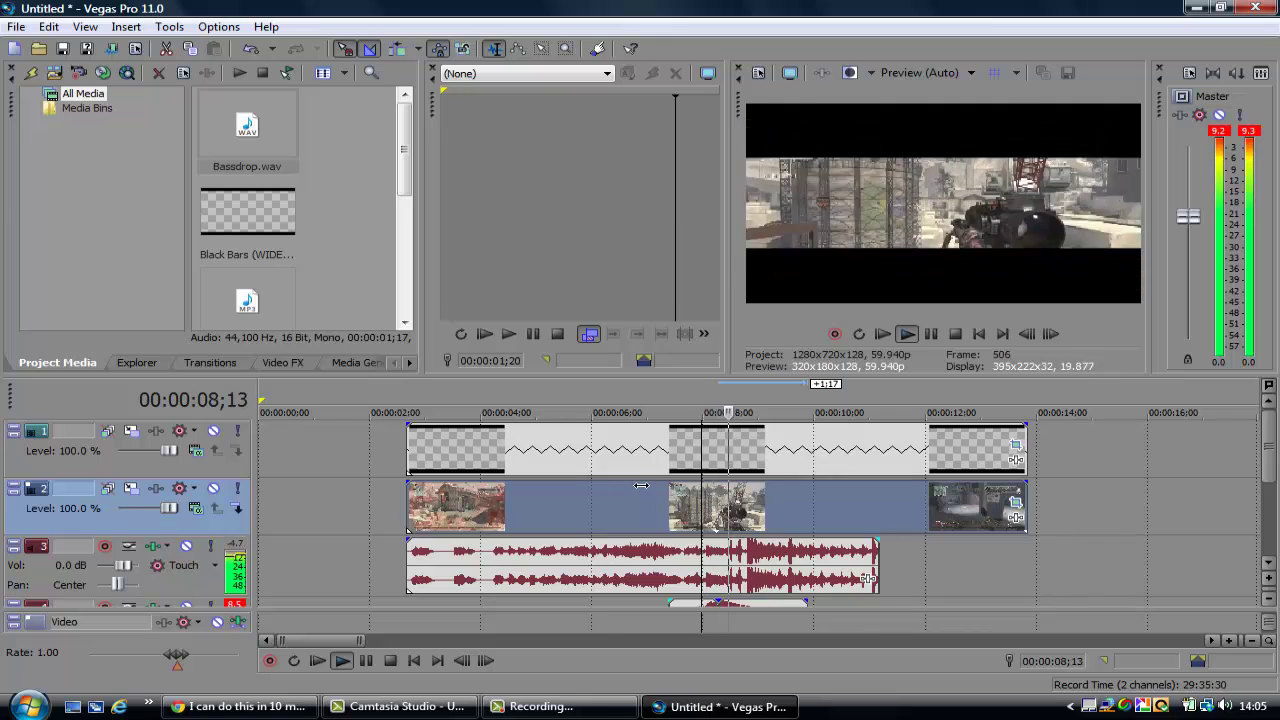
{"action": "key", "text": "Return"}
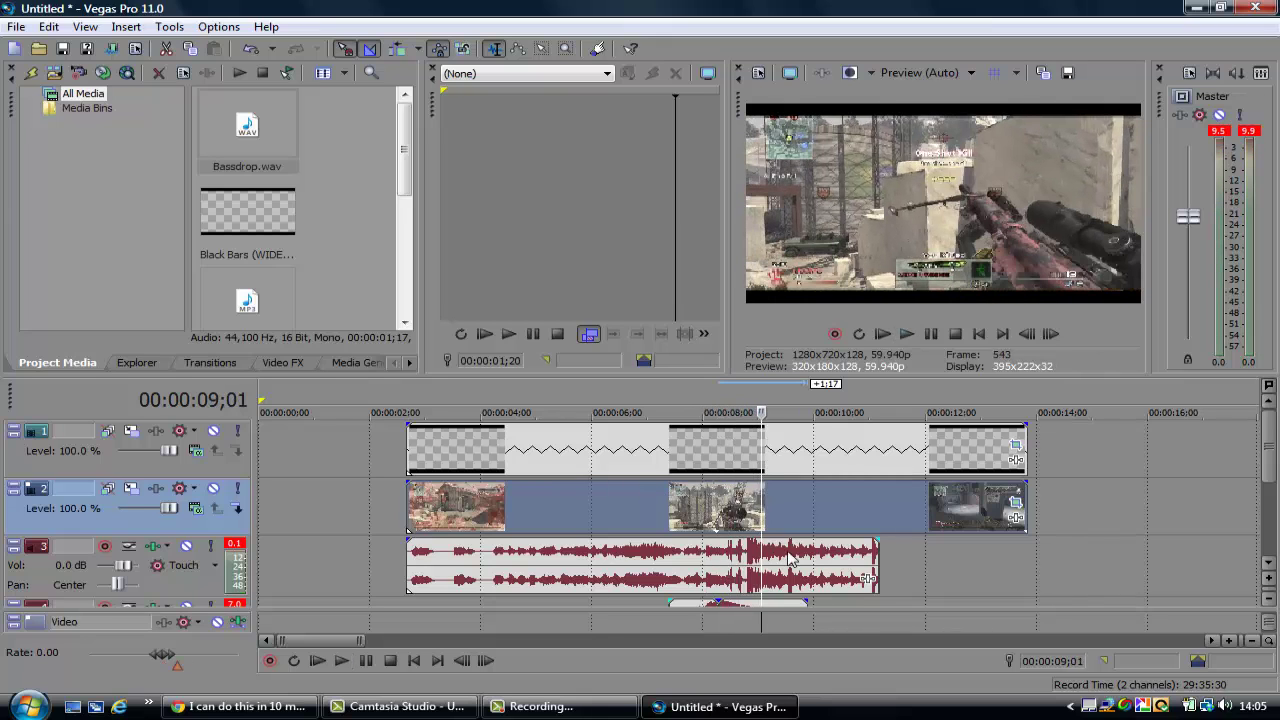
Step: Split the gameplay clip at 00:00:08;22, at the frame where the One Shot Kill score is displayed
{"action": "key", "text": "Right"}
{"action": "key", "text": "Right"}
{"action": "key", "text": "Left"}
{"action": "key", "text": "Left"}
{"action": "key", "text": "Left"}
{"action": "key", "text": "Left"}
{"action": "key", "text": "Left"}
{"action": "key", "text": "Left"}
{"action": "key", "text": "Left"}
{"action": "key", "text": "Left"}
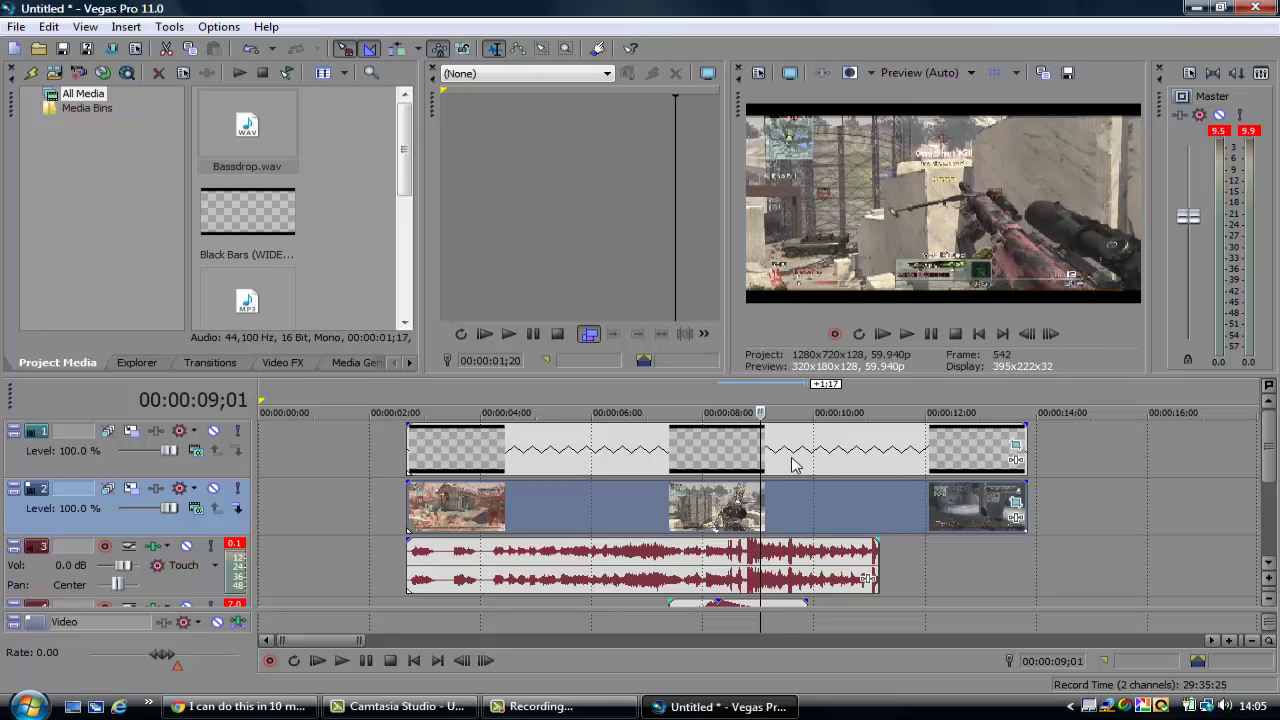
{"action": "key", "text": "Left"}
{"action": "key", "text": "Left"}
{"action": "key", "text": "Left"}
{"action": "key", "text": "Left"}
{"action": "key", "text": "Left"}
{"action": "key", "text": "Left"}
{"action": "key", "text": "Left"}
{"action": "key", "text": "Left"}
{"action": "key", "text": "Left"}
{"action": "key", "text": "Left"}
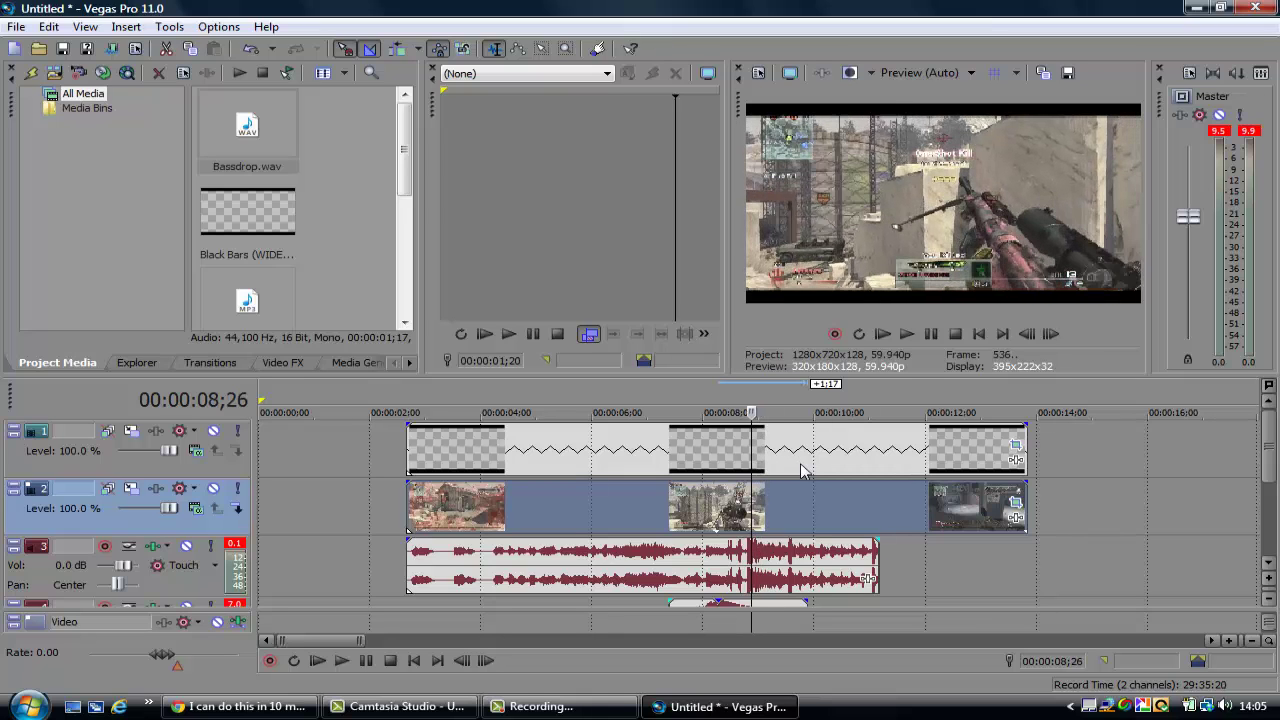
{"action": "key", "text": "Left"}
{"action": "key", "text": "Left"}
{"action": "key", "text": "Left"}
{"action": "key", "text": "Left"}
{"action": "key", "text": "Left"}
{"action": "key", "text": "Left"}
{"action": "key", "text": "Left"}
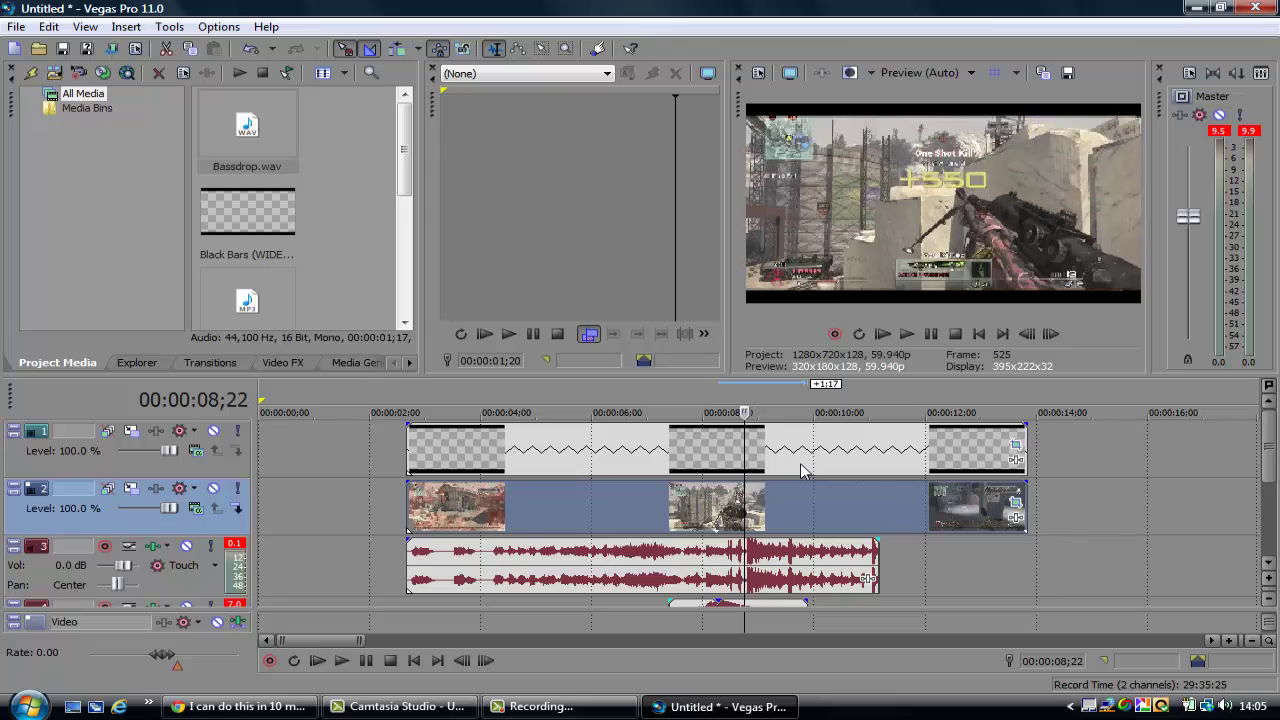
{"action": "key", "text": "Right"}
{"action": "key", "text": "Right"}
{"action": "key", "text": "Right"}
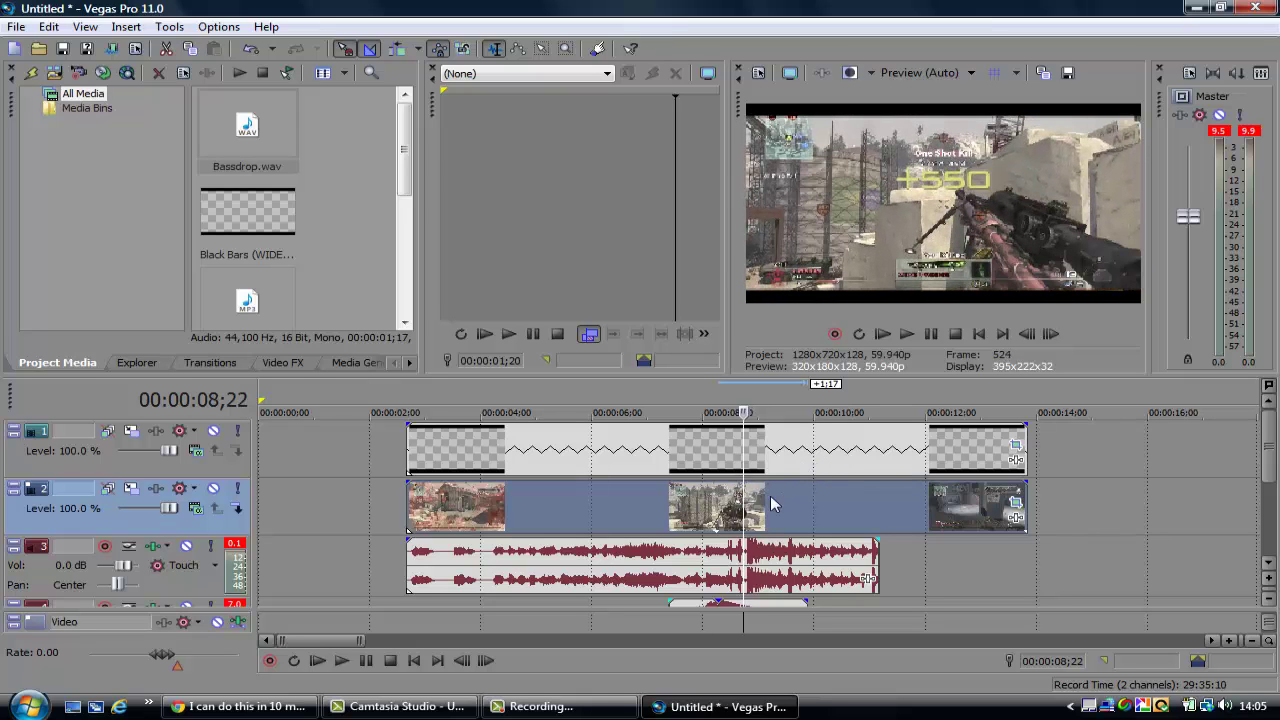
{"action": "key", "text": "s"}
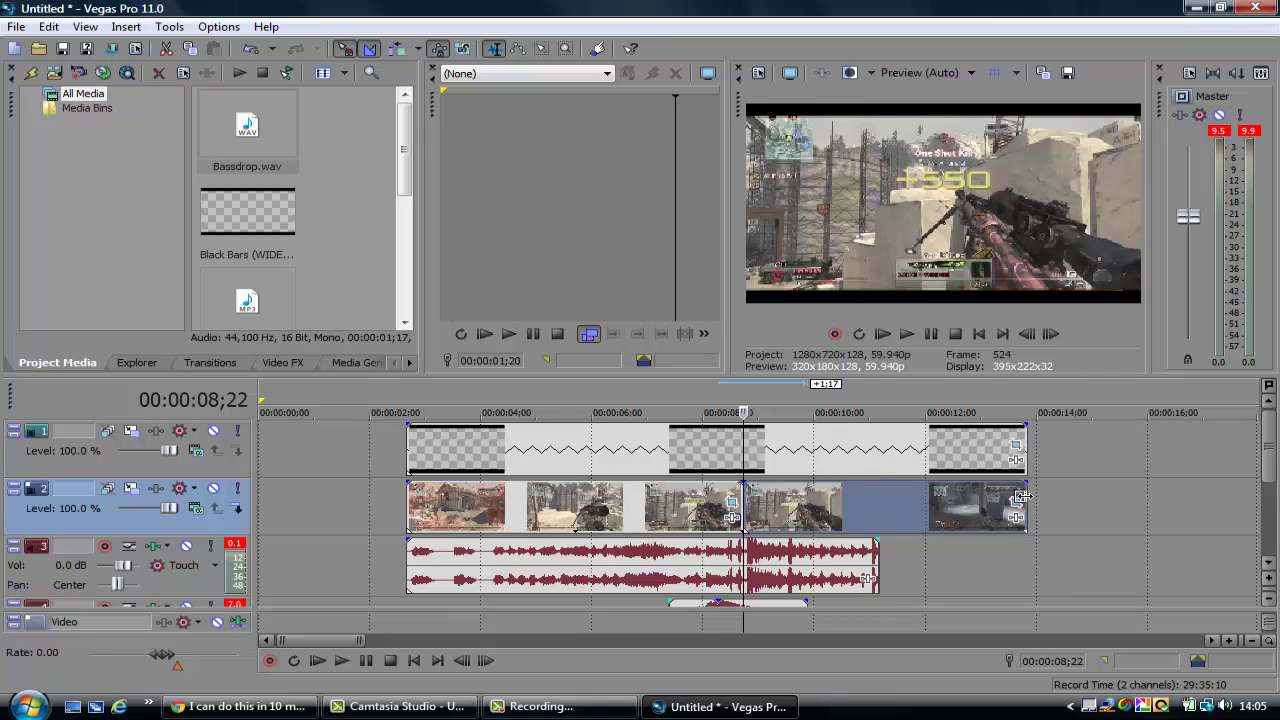
Step: Shorten the gameplay clip and the black bars to the end of the music at 00:00:11;05, deleting the excess bars
{"action": "left_click_drag", "start_coordinate": [1022, 496], "coordinate": [879, 504]}
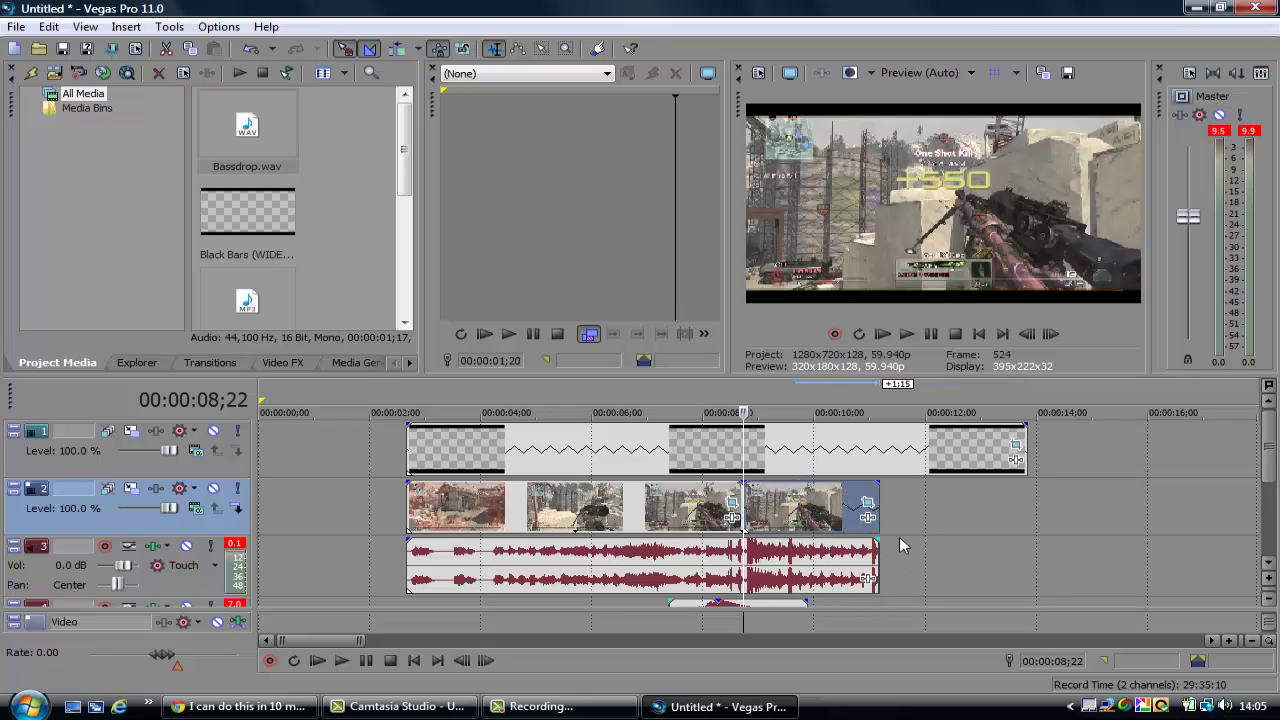
{"action": "left_click", "coordinate": [881, 462]}
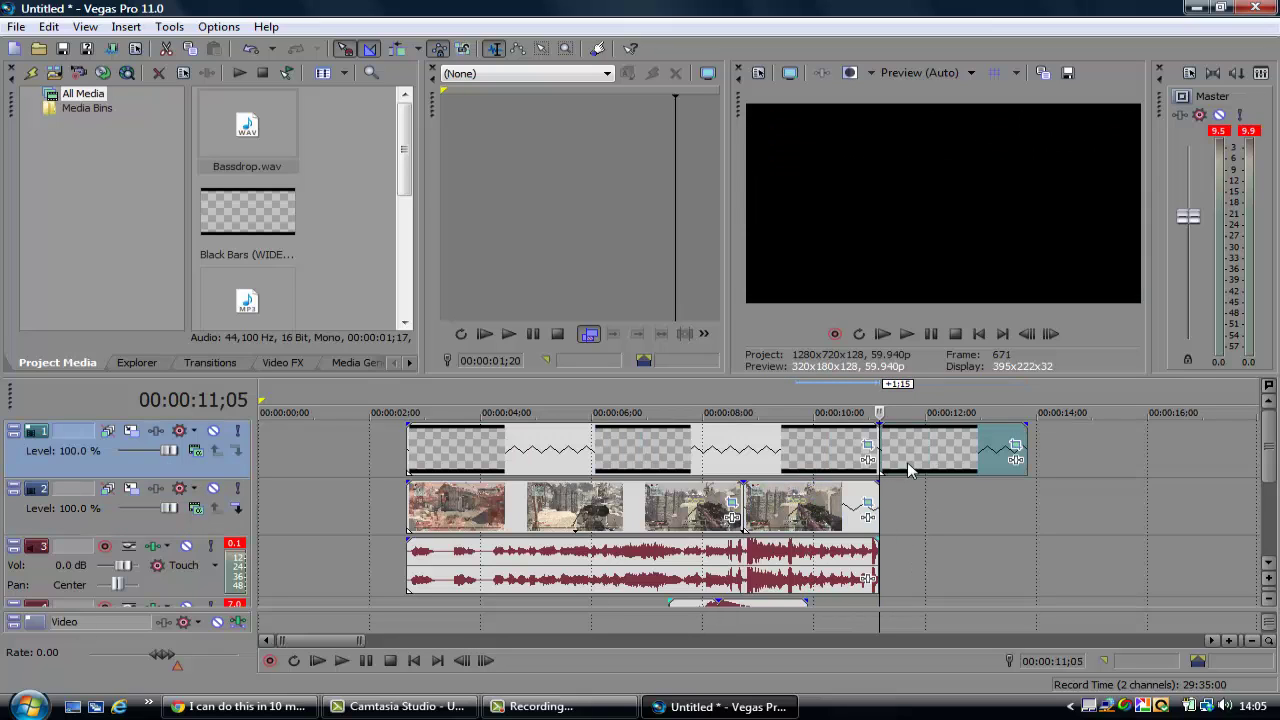
{"action": "right_click", "coordinate": [914, 455]}
{"action": "key", "text": "Escape"}
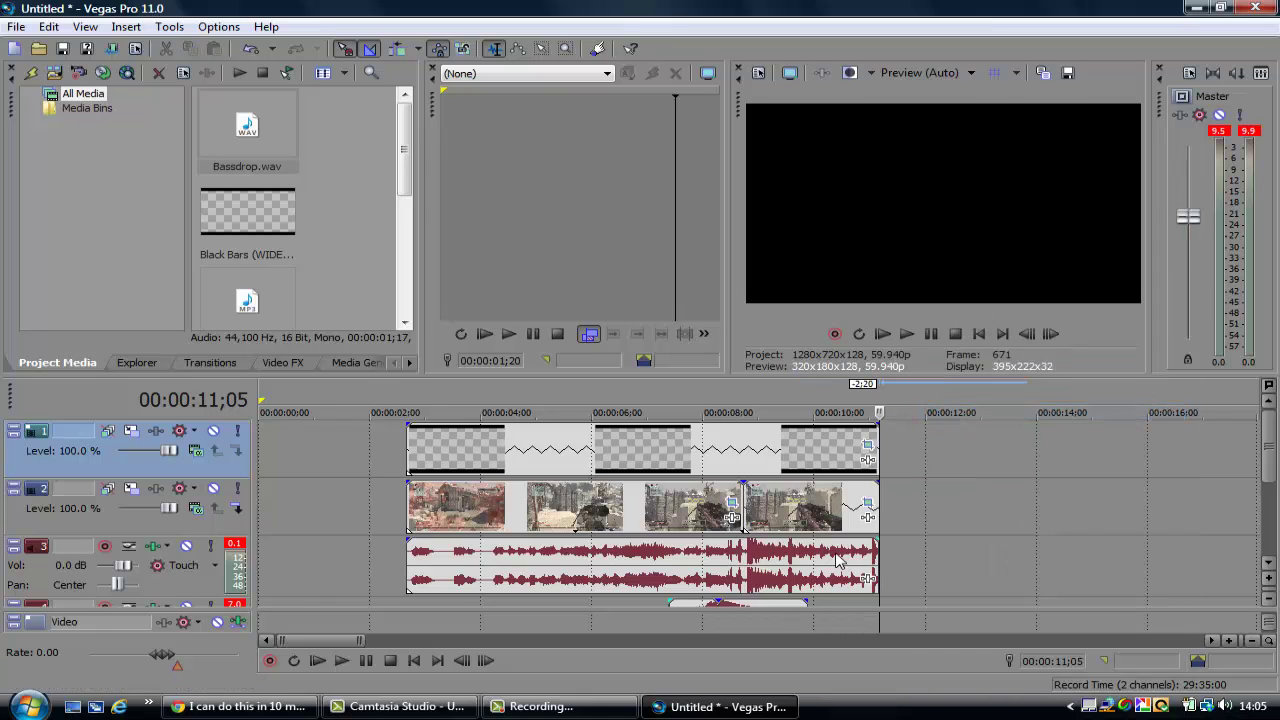
Step: Play back the trimmed edit from about 00:00:05;19
{"action": "left_click", "coordinate": [572, 490]}
{"action": "key", "text": "space"}
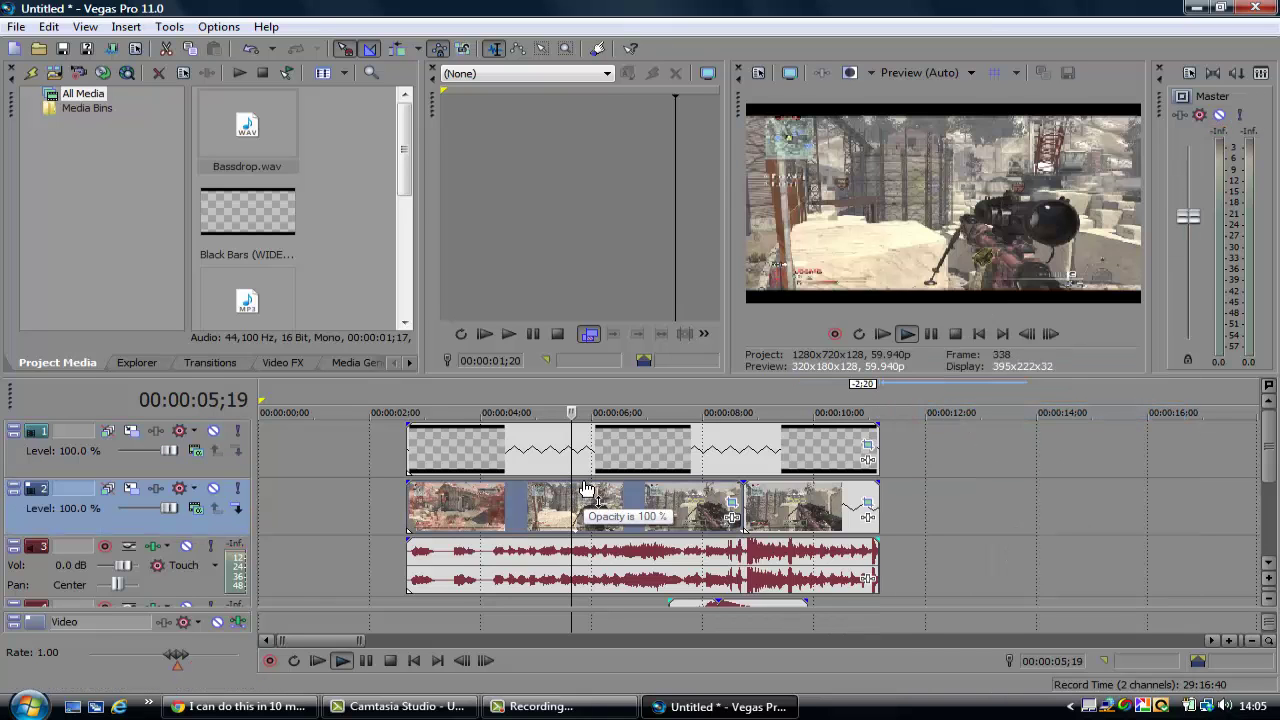
{"action": "key", "text": "Return"}
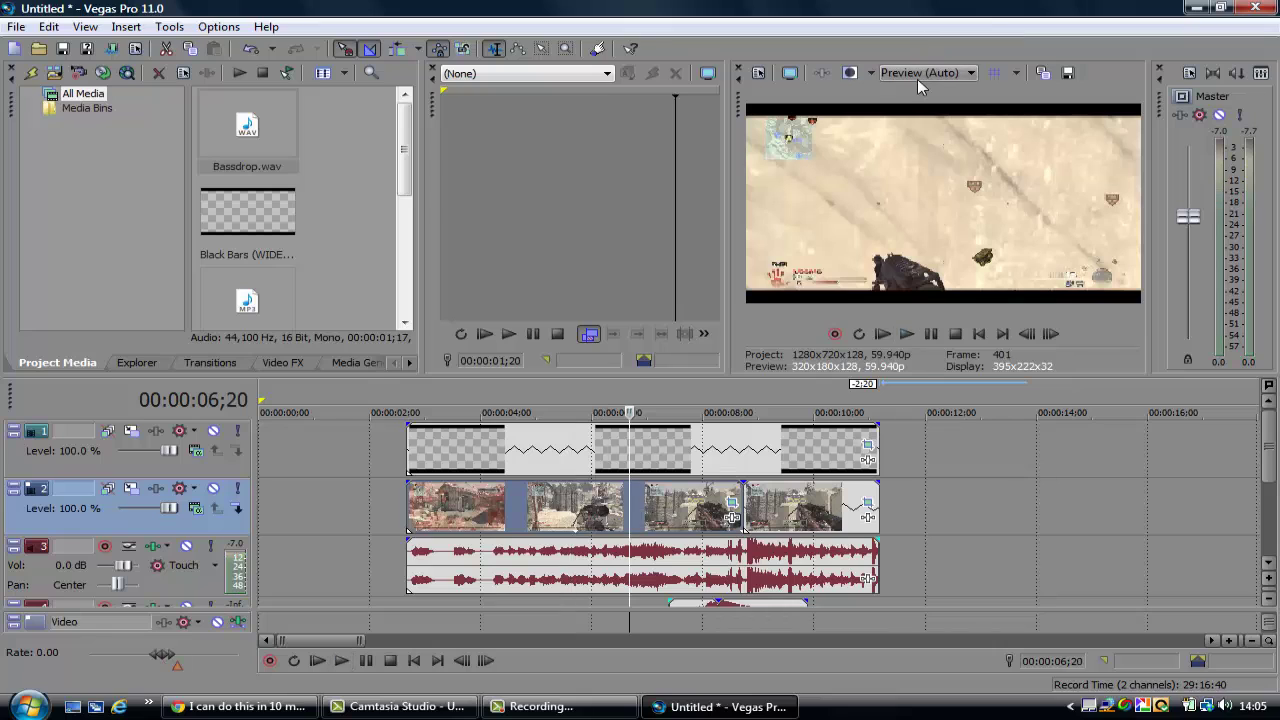
Step: Set the video preview quality to Draft (Half) and play the edit from 00:00:06;20
{"action": "left_click", "coordinate": [917, 78]}
{"action": "mouse_move", "coordinate": [918, 94]}
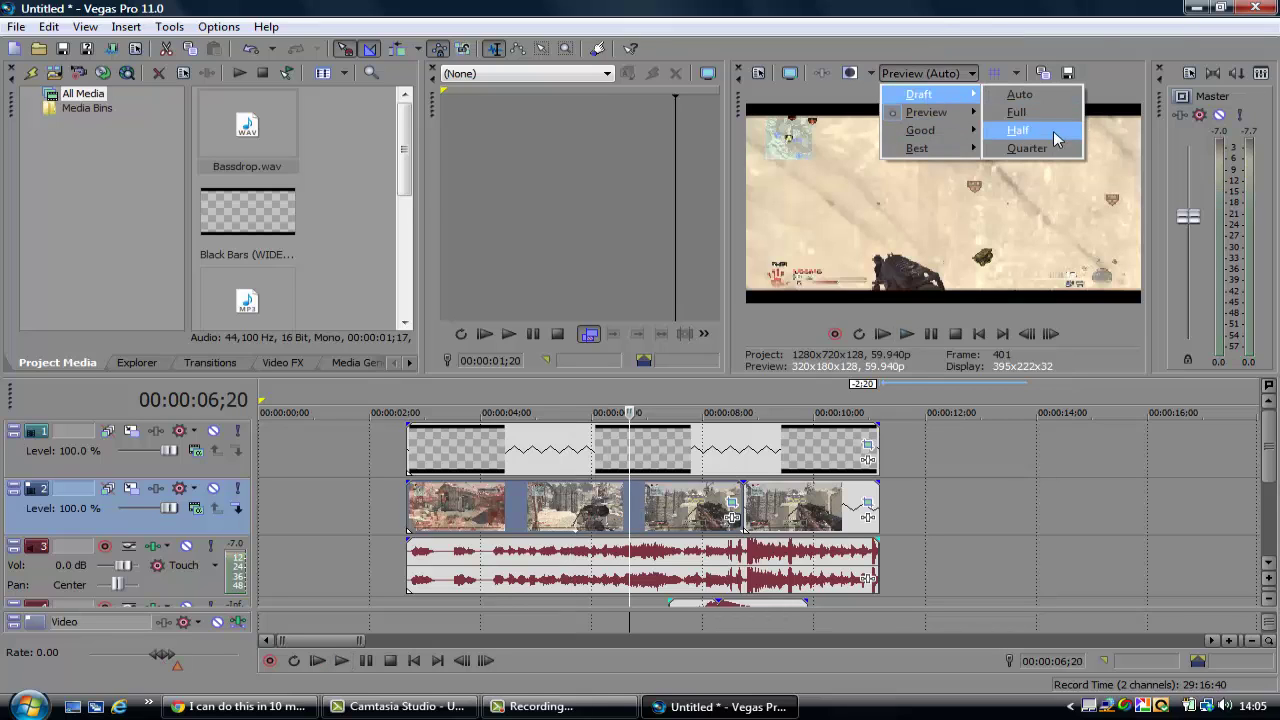
{"action": "left_click", "coordinate": [1053, 131]}
{"action": "key", "text": "space"}
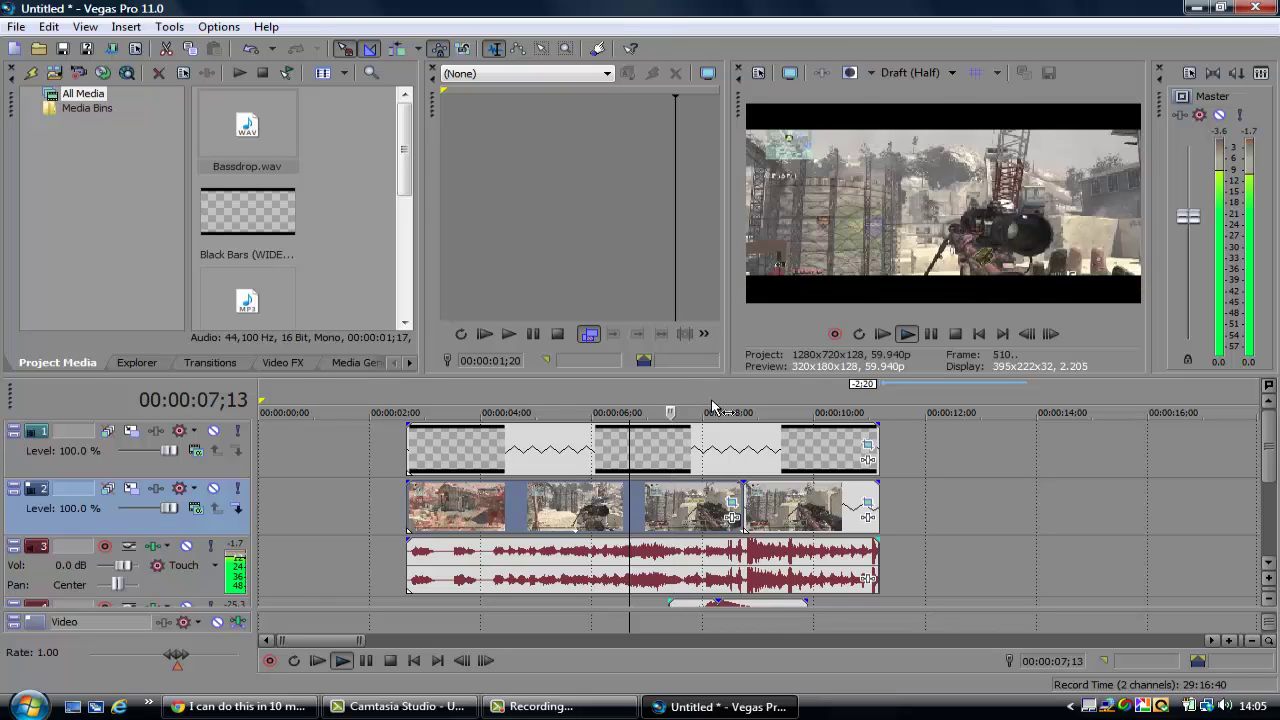
{"action": "key", "text": "Return"}
Step: Examine the crop animation frame by frame between 00:00:08;07 and 00:00:09;00, and play the edit onward from there
{"action": "key", "text": "Left"}
{"action": "key", "text": "Left"}
{"action": "key", "text": "Left"}
{"action": "key", "text": "Left"}
{"action": "key", "text": "Left"}
{"action": "key", "text": "Left"}
{"action": "key", "text": "Left"}
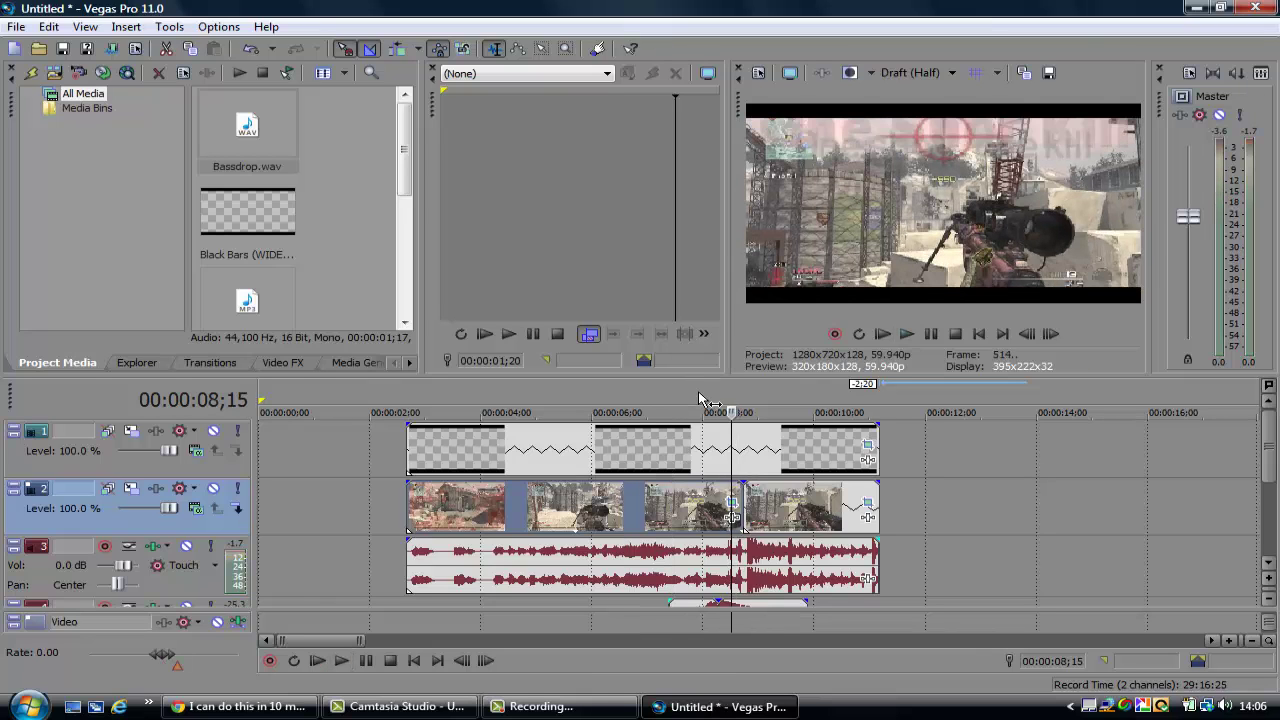
{"action": "key", "text": "Left"}
{"action": "key", "text": "Left"}
{"action": "key", "text": "Left"}
{"action": "key", "text": "Left"}
{"action": "key", "text": "Left"}
{"action": "key", "text": "Left"}
{"action": "key", "text": "Left"}
{"action": "key", "text": "Left"}
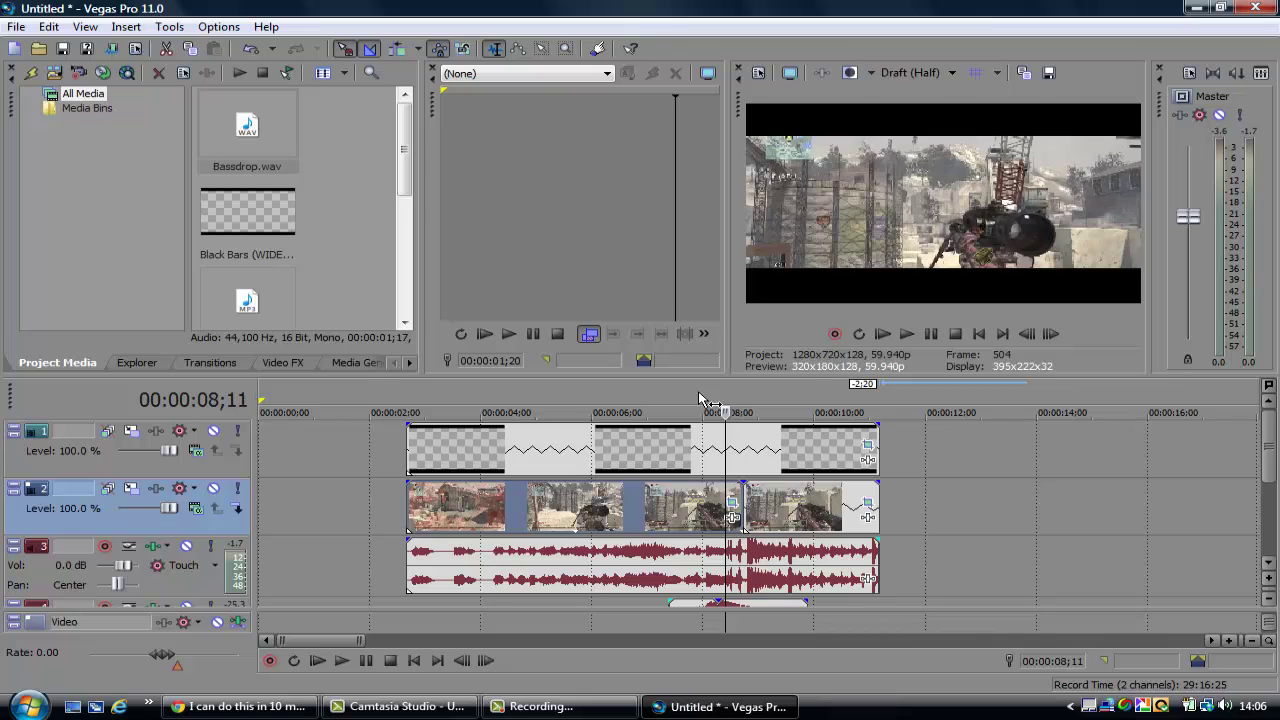
{"action": "key", "text": "Left"}
{"action": "key", "text": "Left"}
{"action": "key", "text": "Left"}
{"action": "key", "text": "Left"}
{"action": "key", "text": "Left"}
{"action": "key", "text": "Left"}
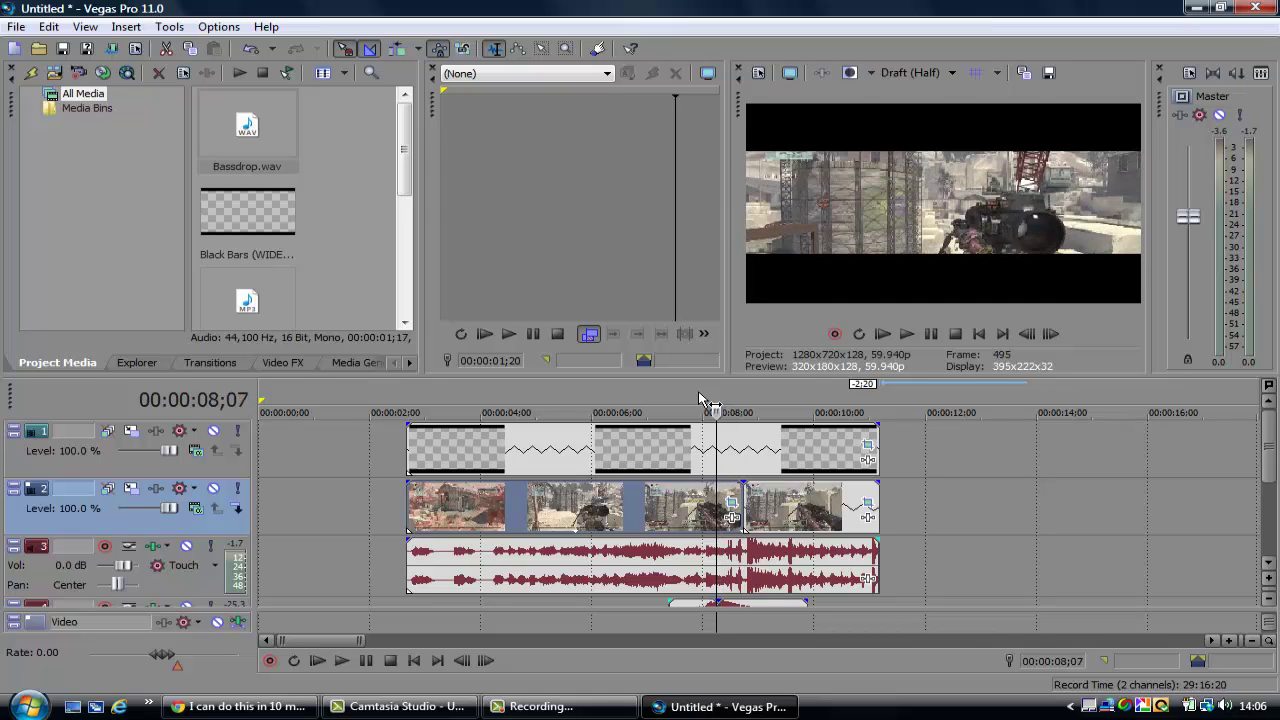
{"action": "key", "text": "Right"}
{"action": "key", "text": "Right"}
{"action": "key", "text": "Right"}
{"action": "key", "text": "Right"}
{"action": "key", "text": "Right"}
{"action": "key", "text": "Right"}
{"action": "key", "text": "Right"}
{"action": "key", "text": "Right"}
{"action": "key", "text": "Right"}
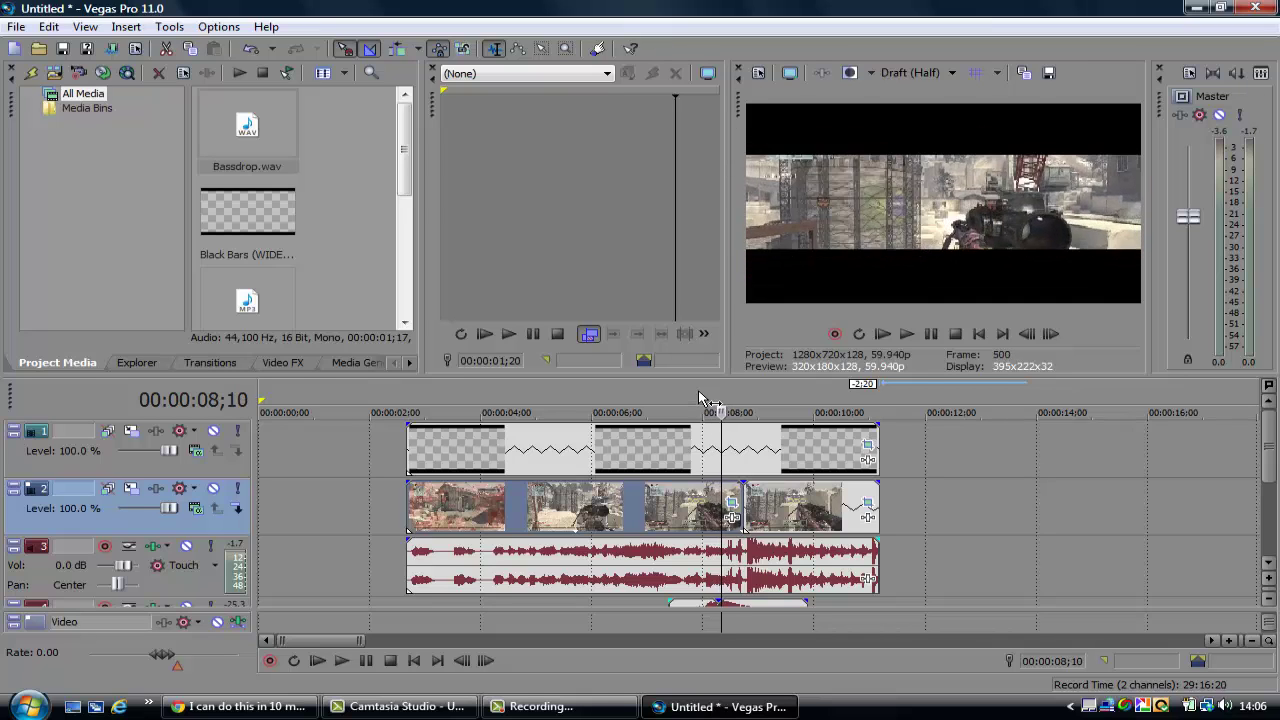
{"action": "key", "text": "Right"}
{"action": "key", "text": "Right"}
{"action": "key", "text": "Right"}
{"action": "key", "text": "Right"}
{"action": "key", "text": "Right"}
{"action": "key", "text": "Right"}
{"action": "key", "text": "Right"}
{"action": "key", "text": "Right"}
{"action": "key", "text": "Right"}
{"action": "key", "text": "Right"}
{"action": "key", "text": "Right"}
{"action": "key", "text": "Right"}
{"action": "key", "text": "Right"}
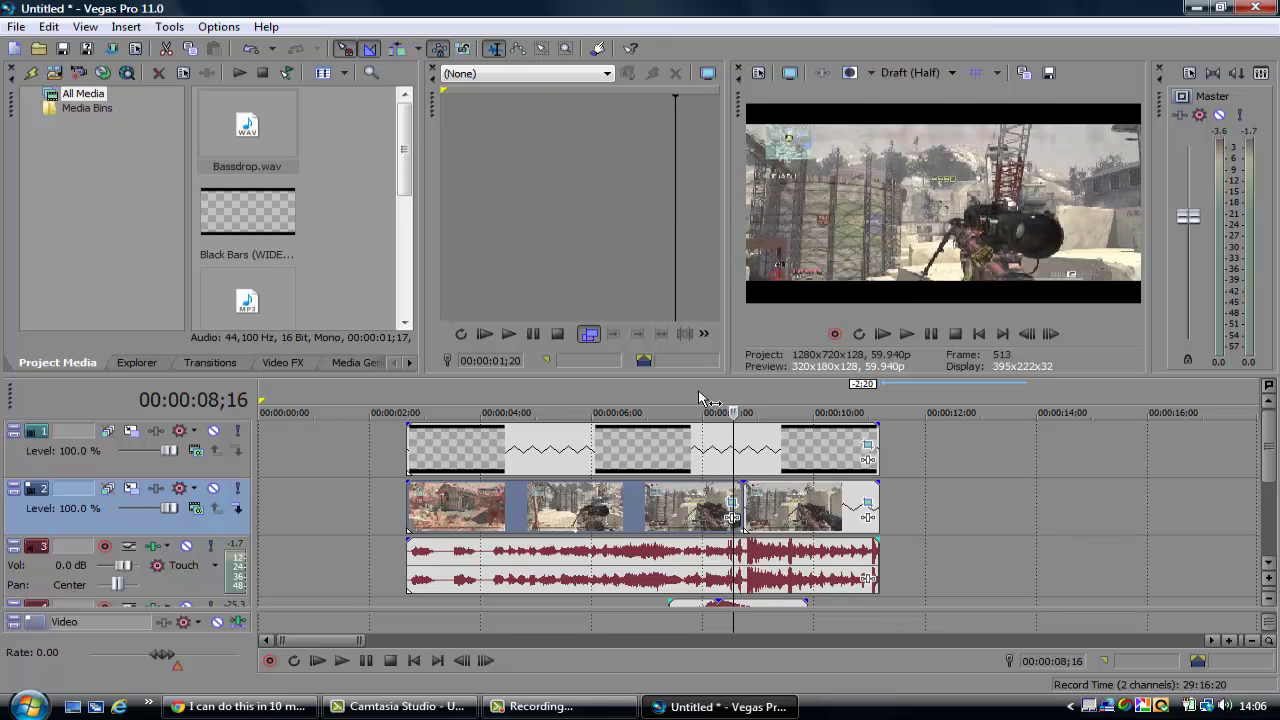
{"action": "key", "text": "Right"}
{"action": "key", "text": "Right"}
{"action": "key", "text": "Right"}
{"action": "key", "text": "Right"}
{"action": "key", "text": "Right"}
{"action": "key", "text": "Right"}
{"action": "key", "text": "Right"}
{"action": "key", "text": "Right"}
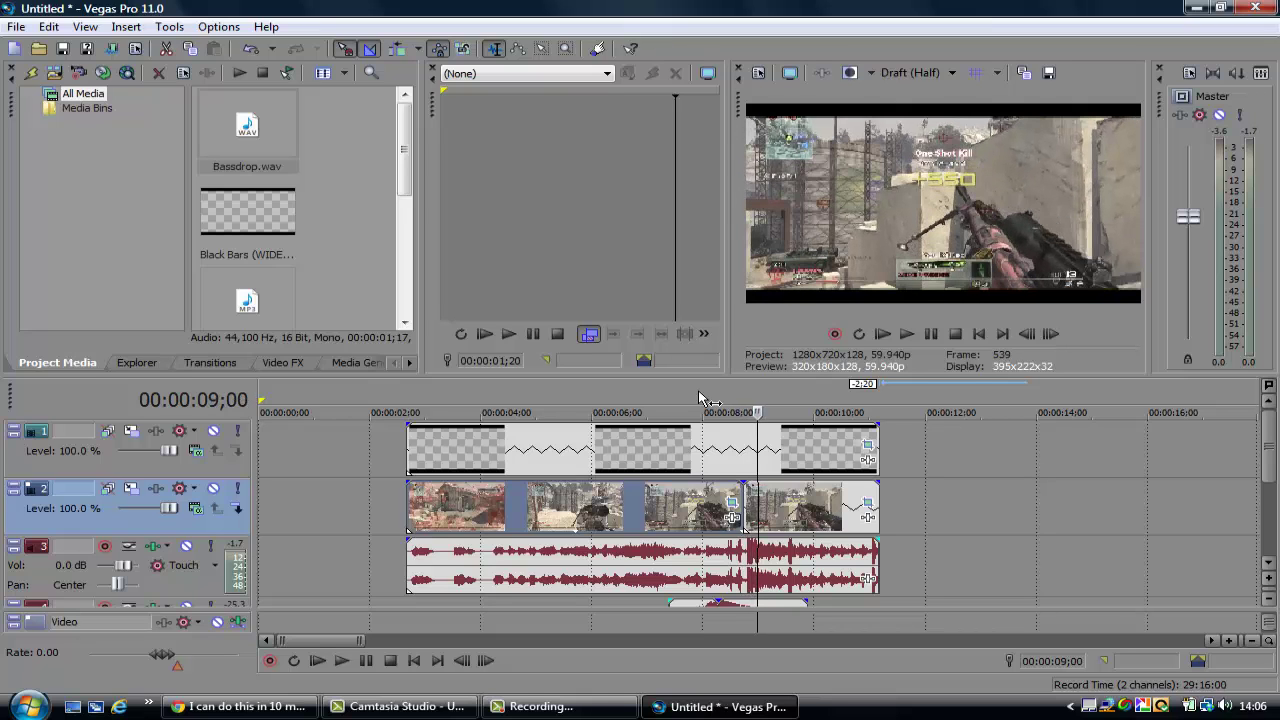
{"action": "key", "text": "space"}
{"action": "key", "text": "space"}
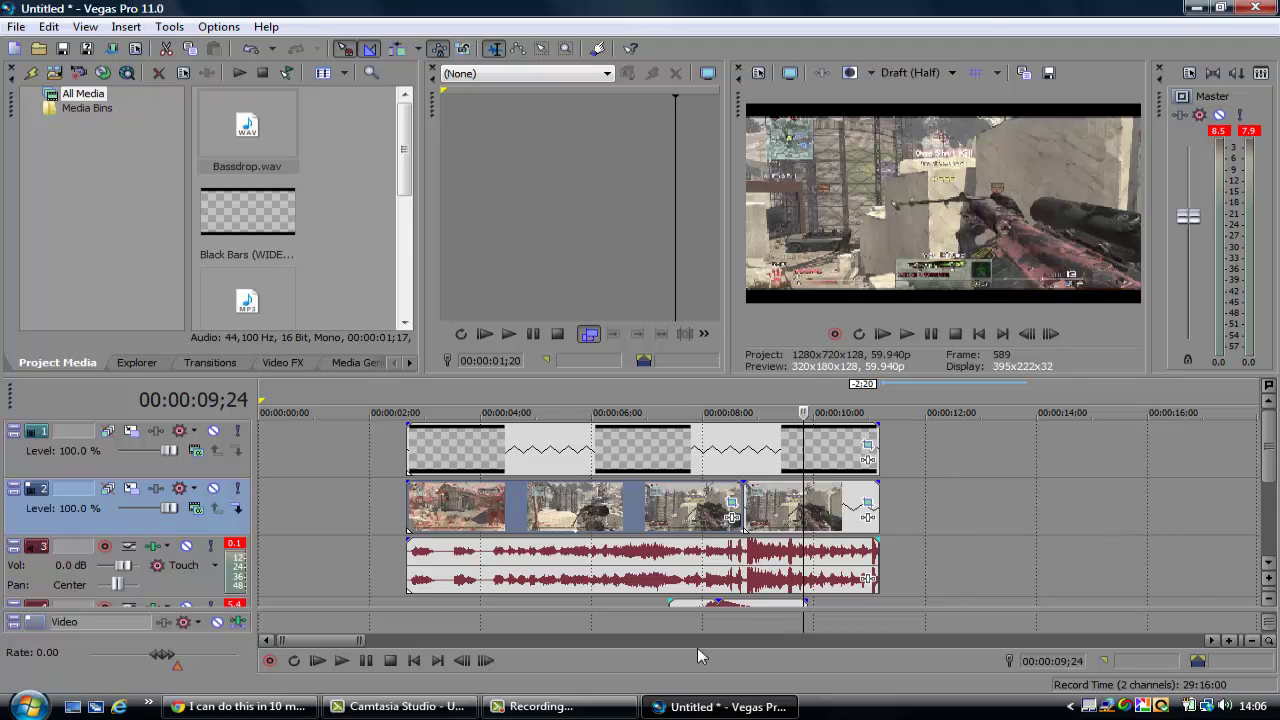
{"action": "left_click", "coordinate": [541, 706]}
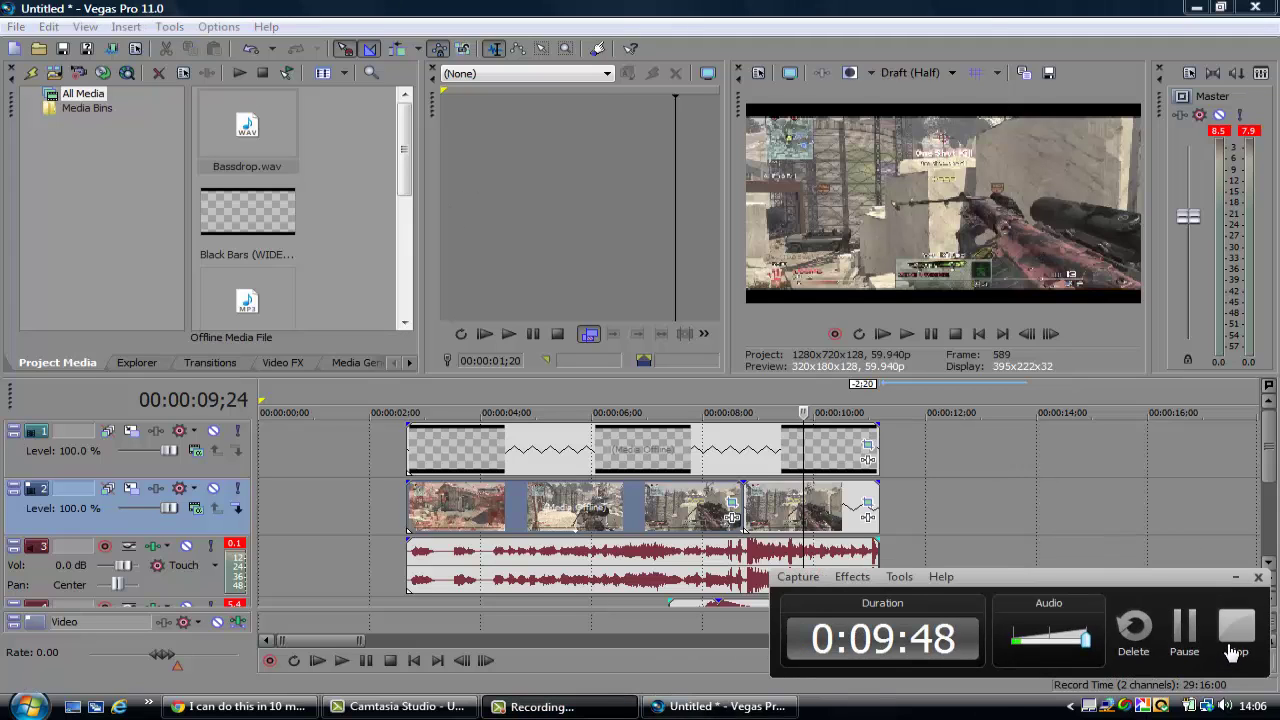